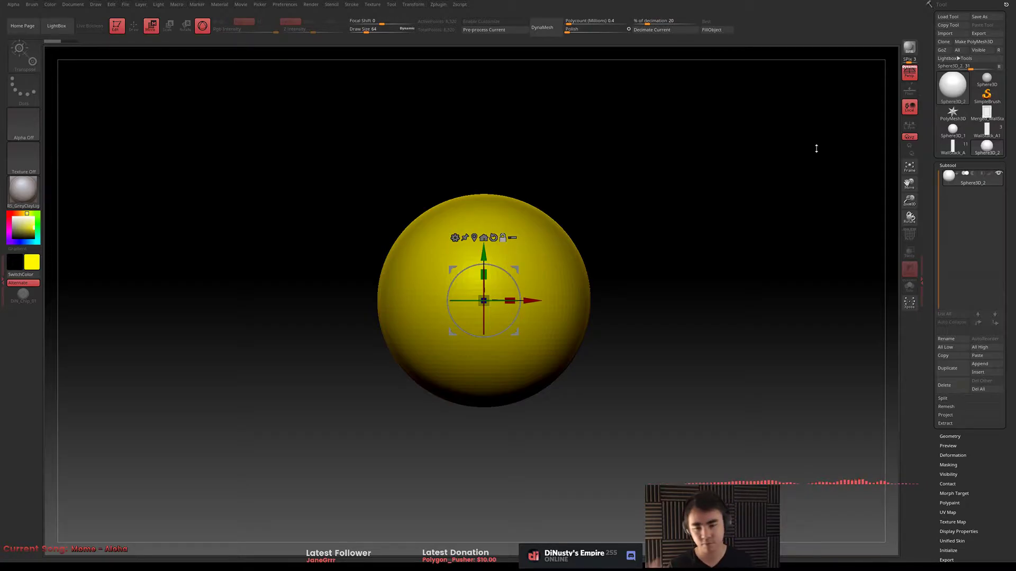
key("alt+Tab")
left_click_drag(505, 5, 1015, 35)
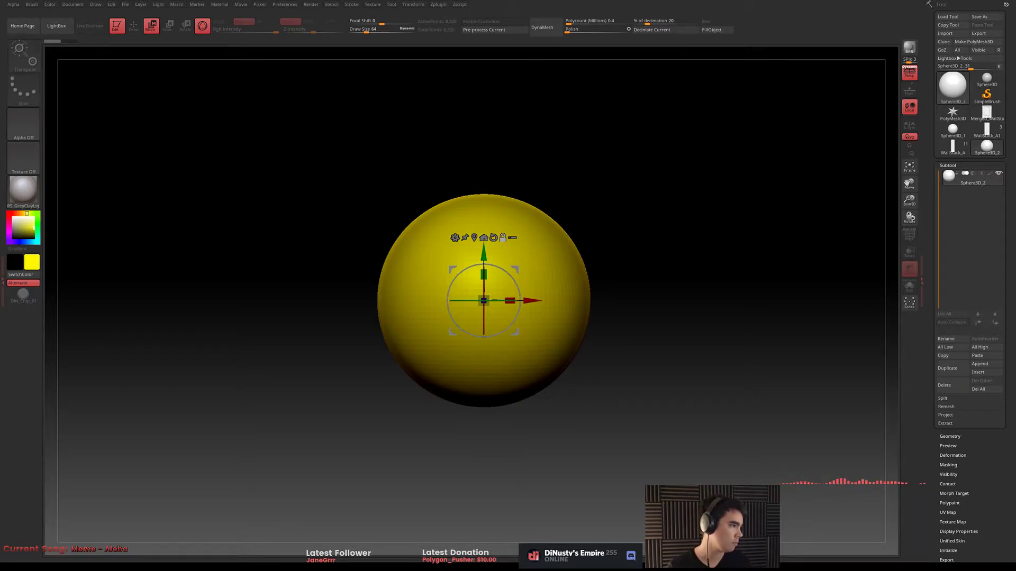
key("ctrl+s")
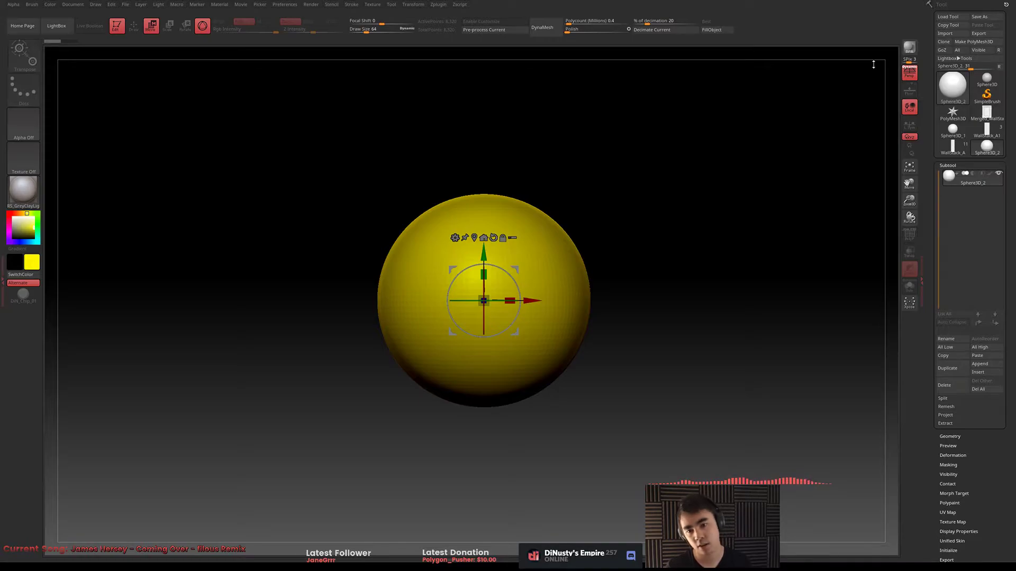
left_click_drag(800, 199, 736, 254)
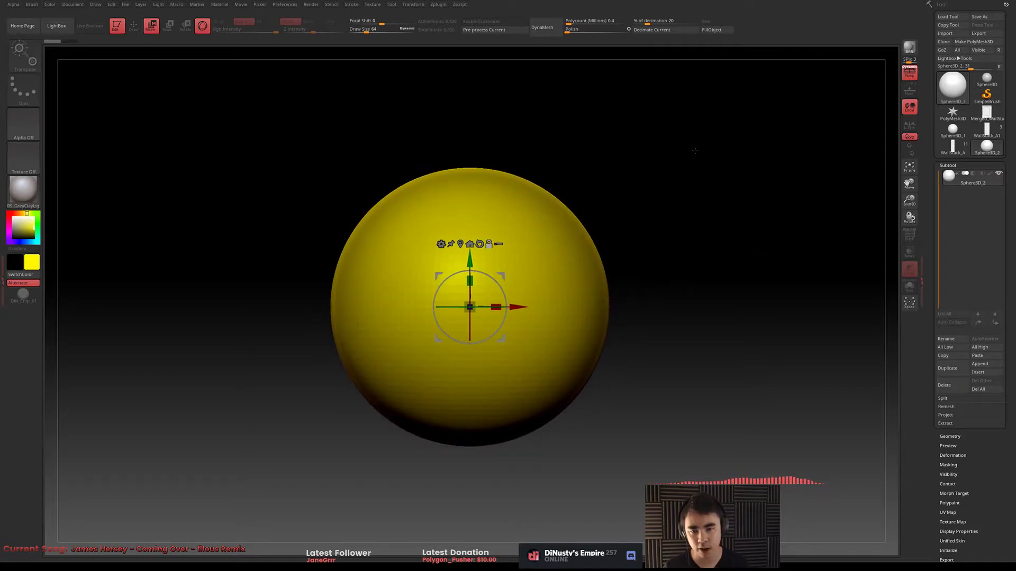
left_click_drag(698, 196, 699, 172, "alt")
key("q")
key("w")
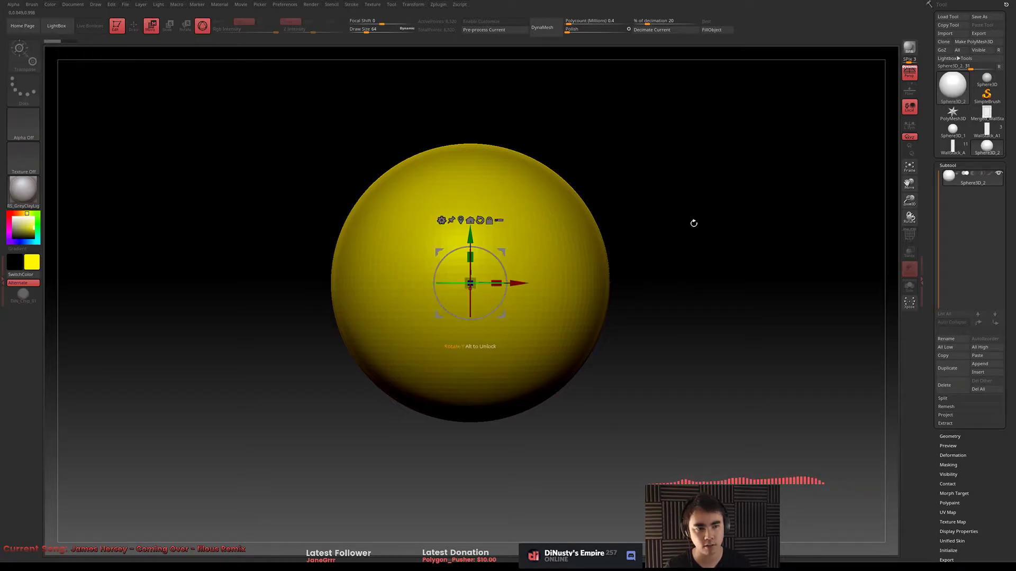
left_click_drag(689, 222, 709, 220, "alt")
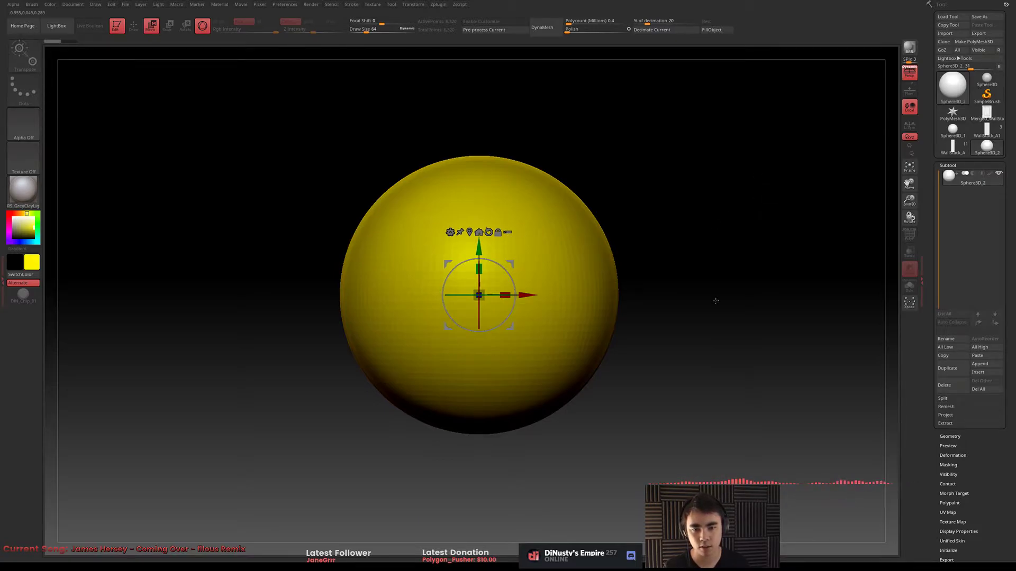
left_click_drag(711, 304, 733, 279, "alt")
key("v")
key("v")
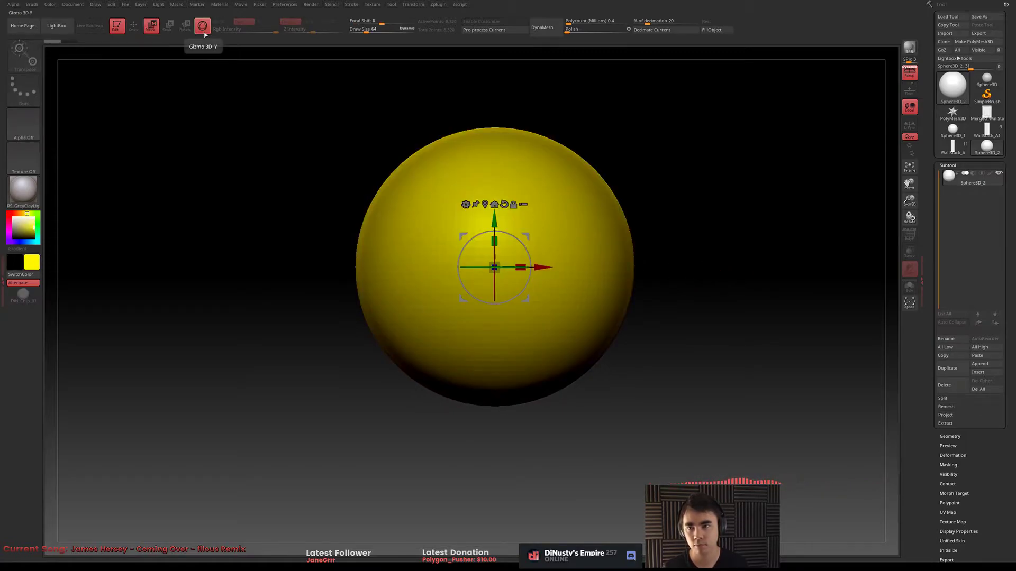
Toggle the 3D gizmo and try transforming the sphere, cycling through the draw, move, scale and rotate modes
key("y")
left_click_drag(677, 222, 675, 257, "alt")
left_click_drag(500, 271, 717, 181)
key("ctrl+z")
key("e")
key("r")
key("q")
key("w")
key("e")
key("r")
key("w")
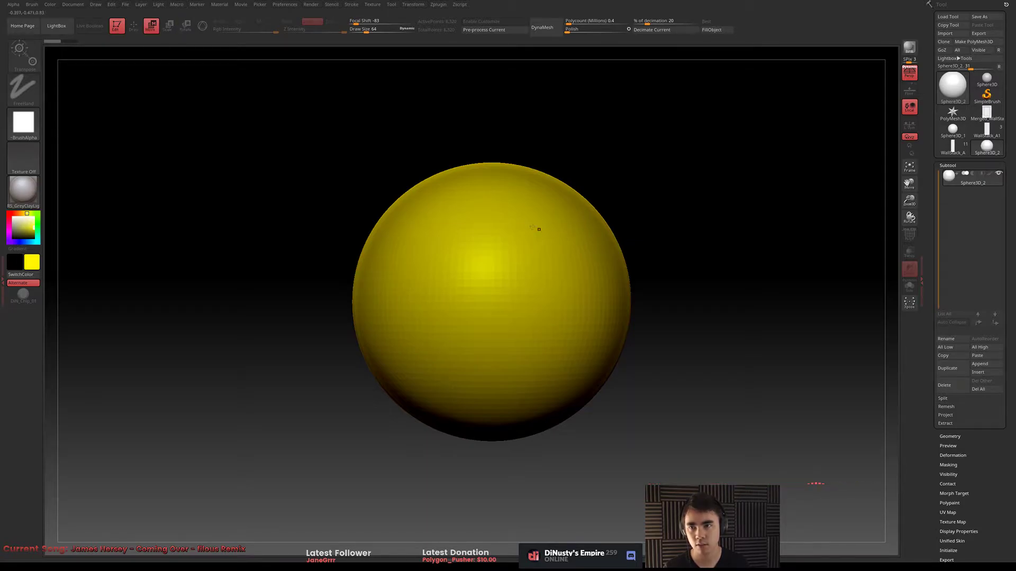
Set the draw size to 29 and switch to Draw mode
mouse_move(697, 216)
left_mouse_down()
mouse_move(718, 213)
mouse_move(709, 225)
left_mouse_up()
key("space")
left_click(640, 227)
mouse_move(593, 239)
right_mouse_down("ctrl")
mouse_move(440, 187)
mouse_move(480, 263)
right_mouse_up("ctrl")
key("space")
left_click(450, 262)
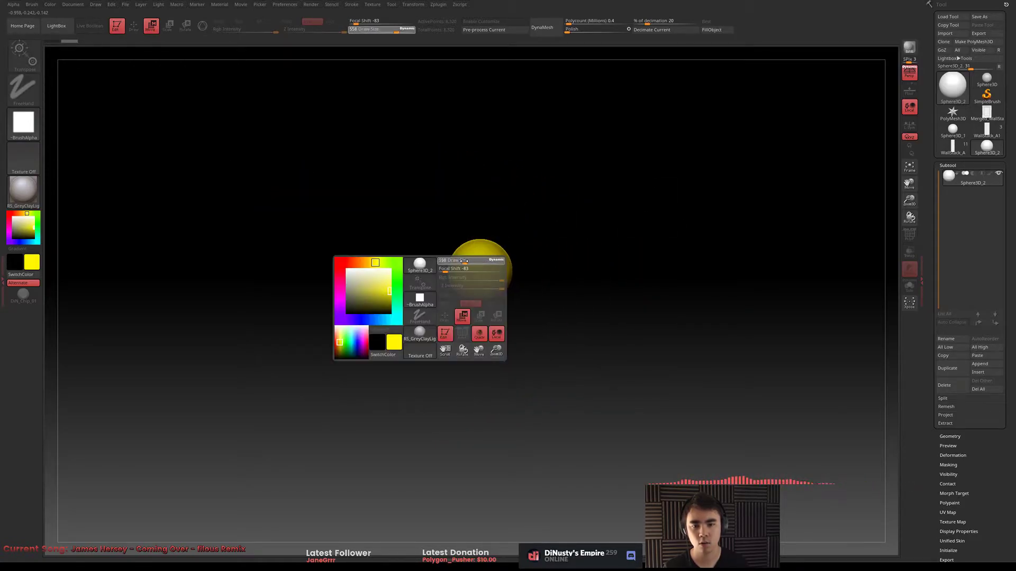
left_click_drag(581, 238, 592, 237)
right_click_drag(592, 237, 544, 197, "ctrl")
key("q")
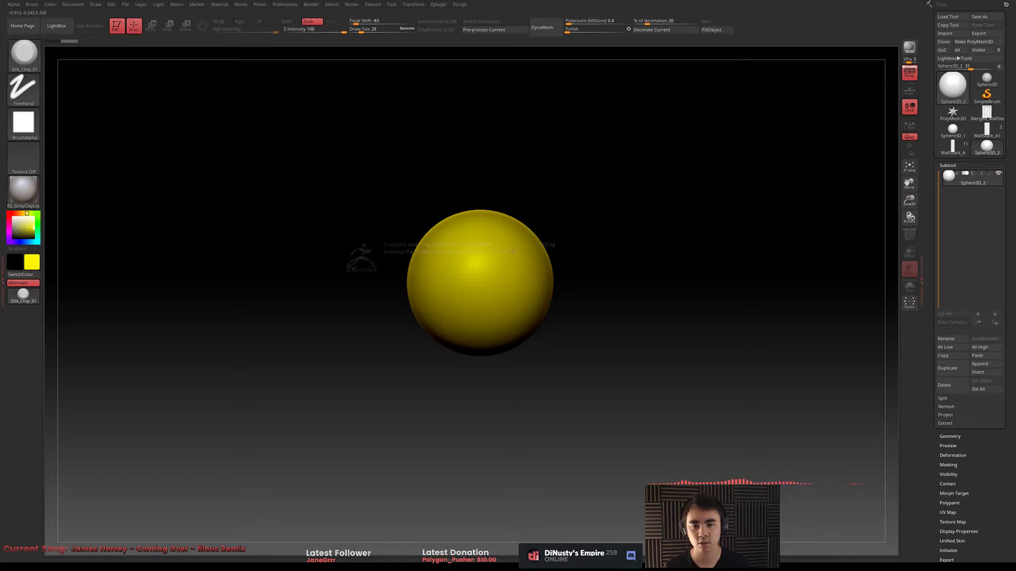
mouse_move(494, 266)
right_mouse_down("ctrl")
mouse_move(544, 243)
mouse_move(545, 263)
right_mouse_up("ctrl")
key("w")
key("e")
key("r")
key("w")
key("q")
left_click(534, 257)
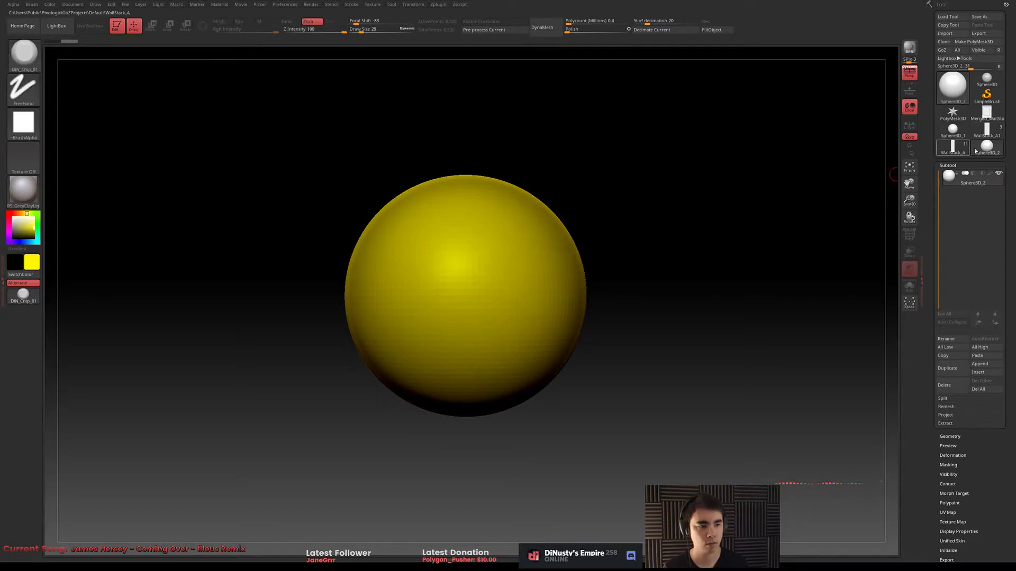
Switch to the Sphere3D tool and activate Move mode with the 3D gizmo
left_click(986, 81)
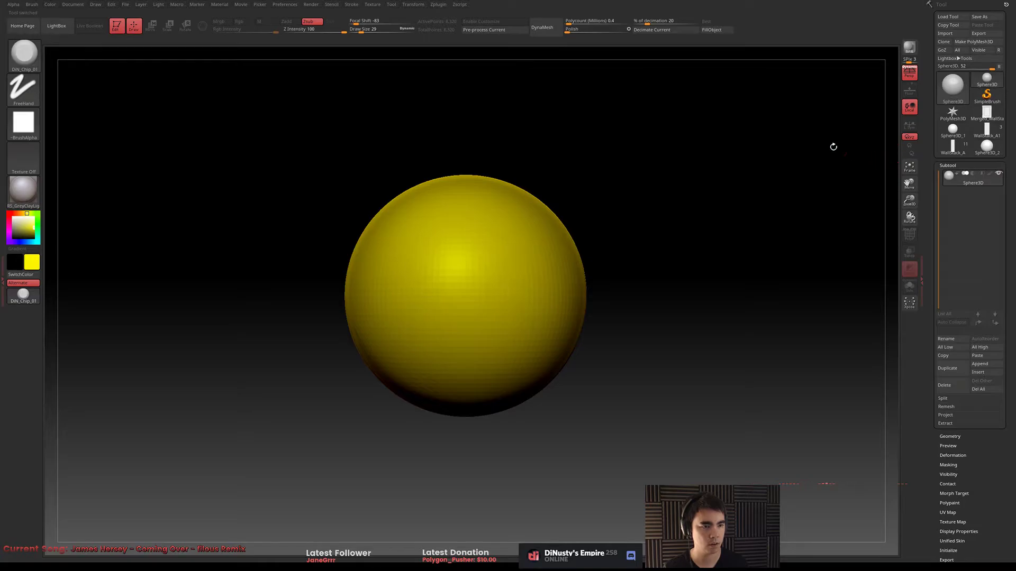
key("w")
key("y")
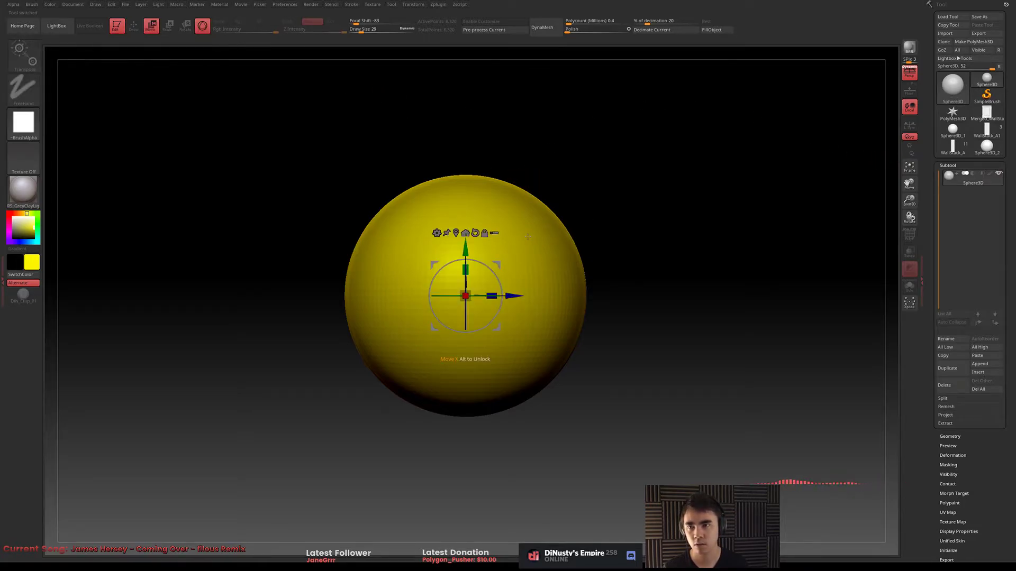
left_click(201, 27)
left_click(202, 26)
left_click_drag(638, 180, 694, 187, "alt")
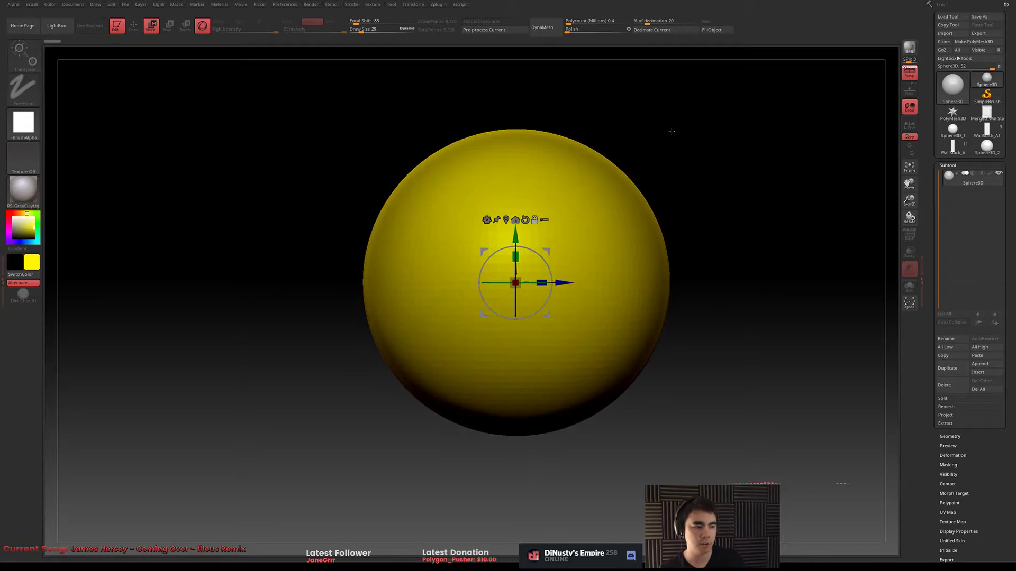
left_click_drag(710, 324, 696, 301, "alt")
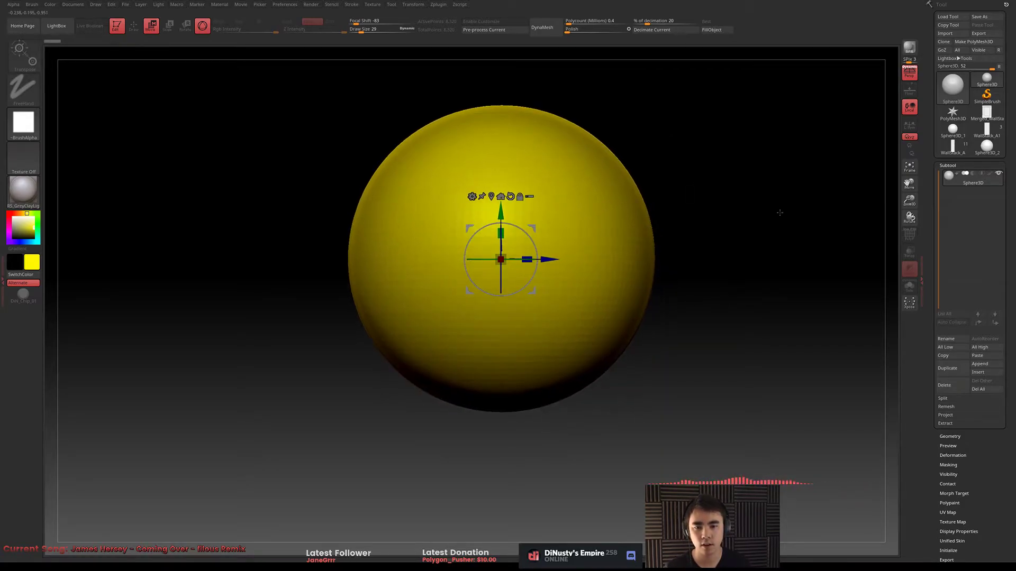
left_click_drag(540, 230, 532, 269, "alt")
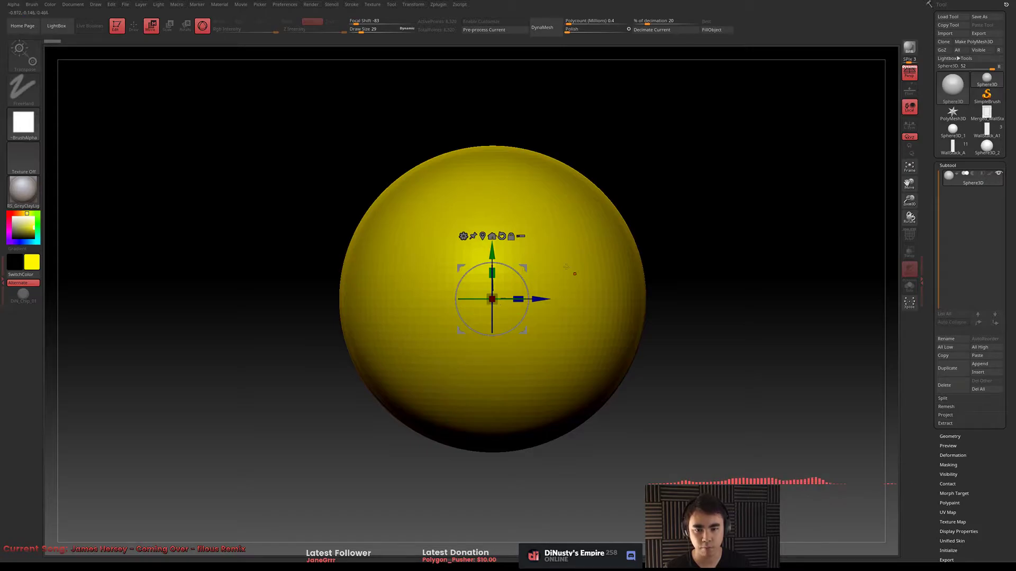
Try stretching and moving the sphere with the gizmo's handles
left_click_drag(685, 317, 740, 342)
left_click_drag(519, 298, 559, 297)
left_click_drag(496, 310, 524, 348)
key("ctrl+z")
key("ctrl+z")
left_click_drag(542, 299, 497, 299)
key("ctrl+z")
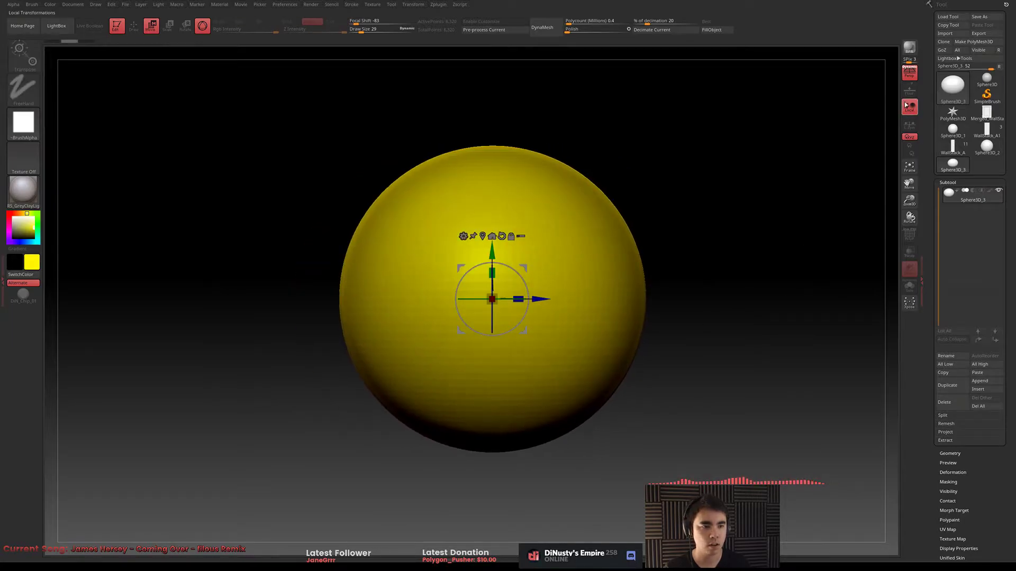
Show the floor grid beneath the sphere
left_click(910, 91)
left_click_drag(724, 231, 683, 212, "alt")
left_click_drag(682, 212, 681, 248)
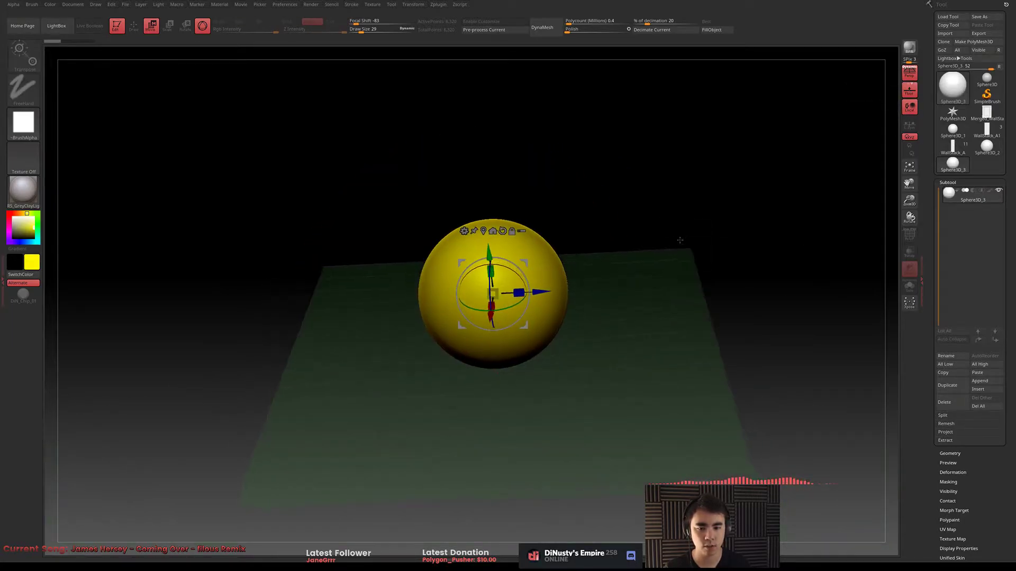
Try moving the sphere above the floor grid with the gizmo
mouse_move(539, 298)
left_mouse_down()
mouse_move(683, 296)
mouse_move(537, 293)
left_mouse_up()
key("ctrl+z")
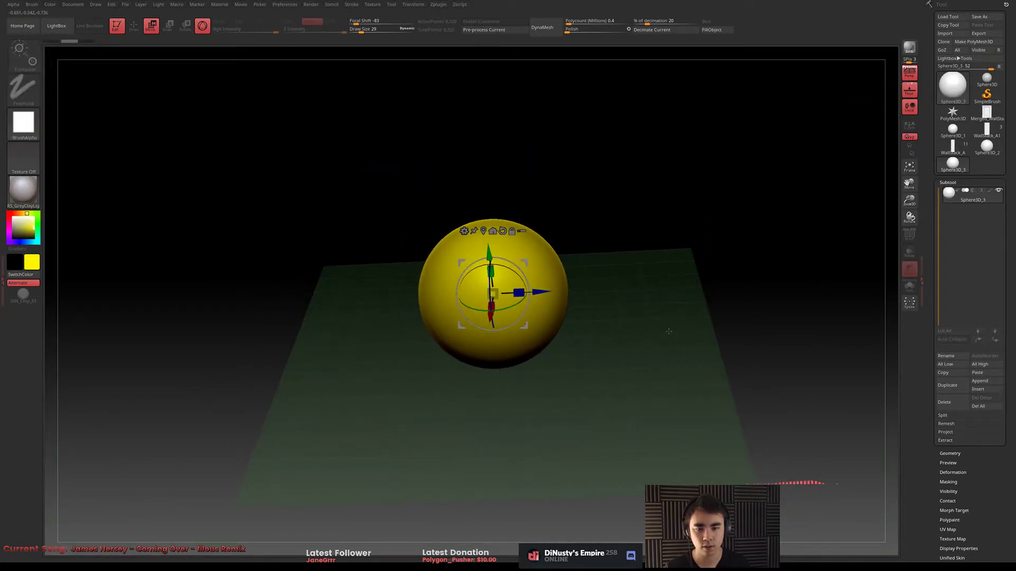
left_click_drag(671, 333, 637, 319, "shift")
left_click_drag(444, 293, 493, 282)
key("ctrl+z")
key("ctrl+z")
left_click_drag(608, 251, 684, 284)
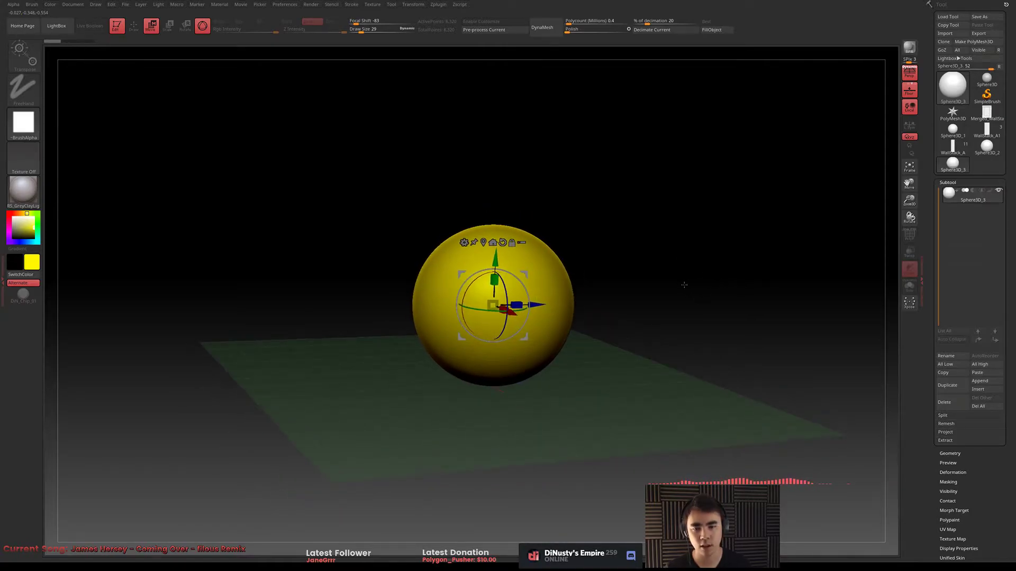
Create a new document without saving the changes to the current one
left_click(80, 5)
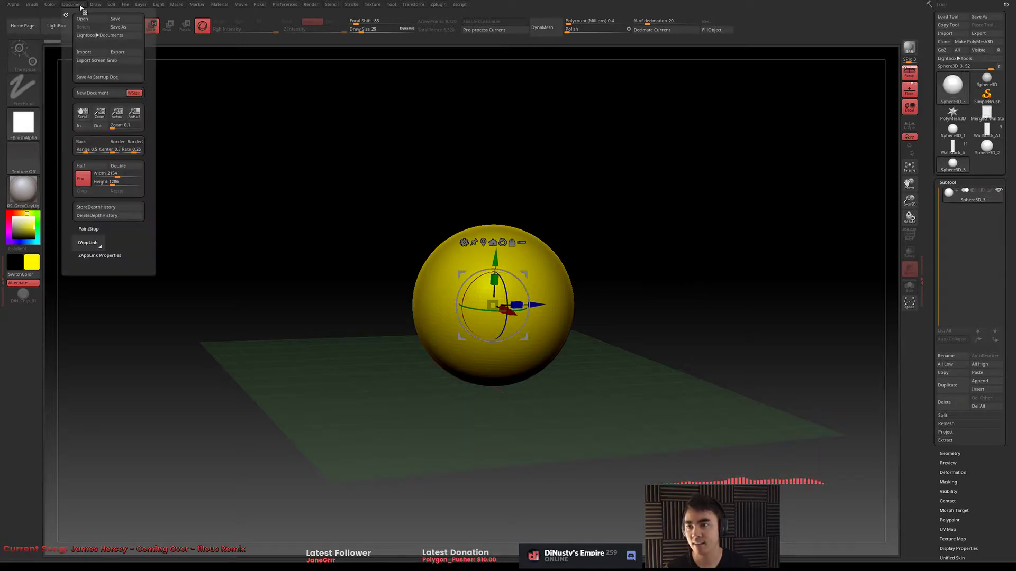
left_click(128, 93)
left_click(93, 5)
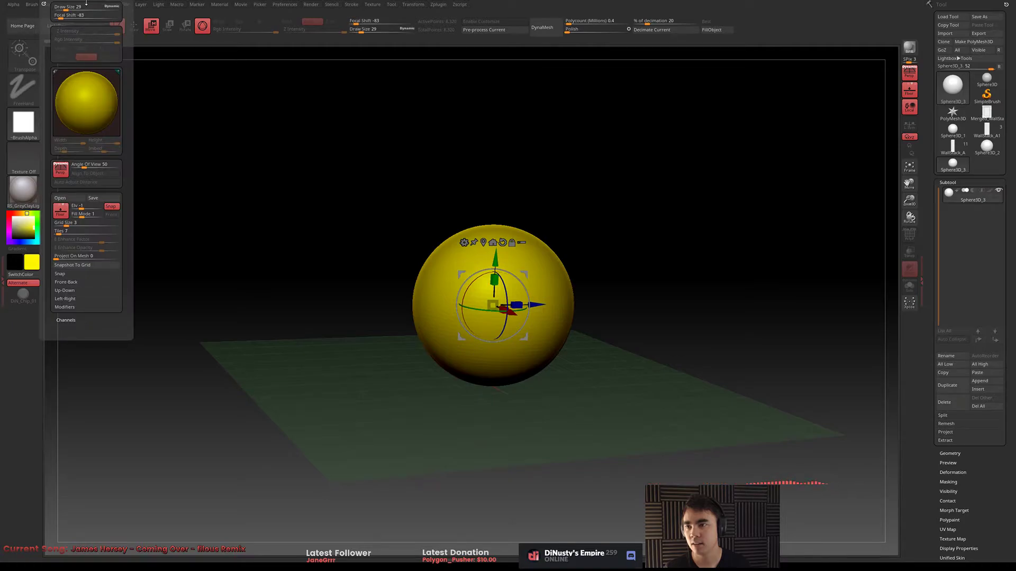
left_click(76, 6)
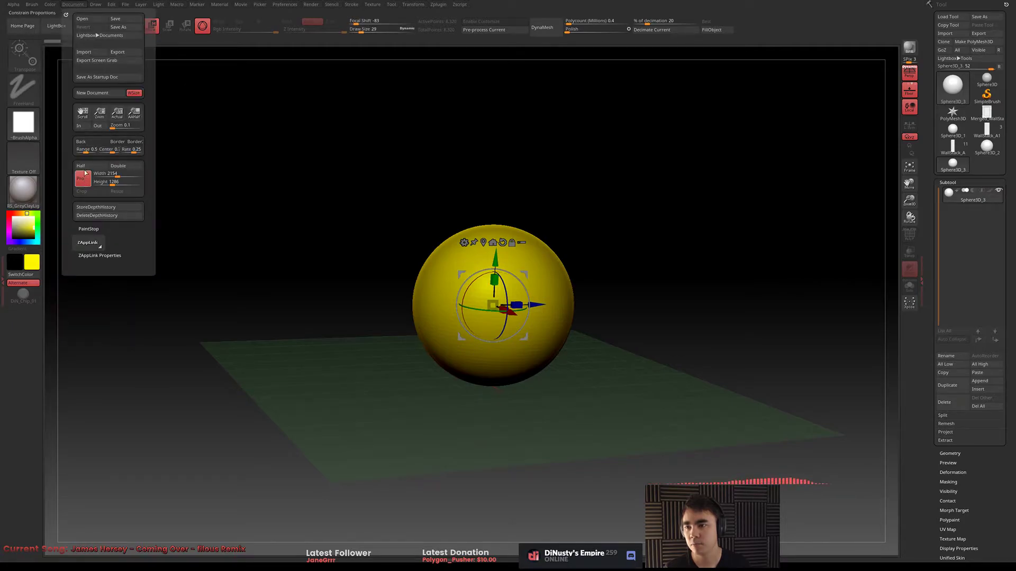
left_click(93, 94)
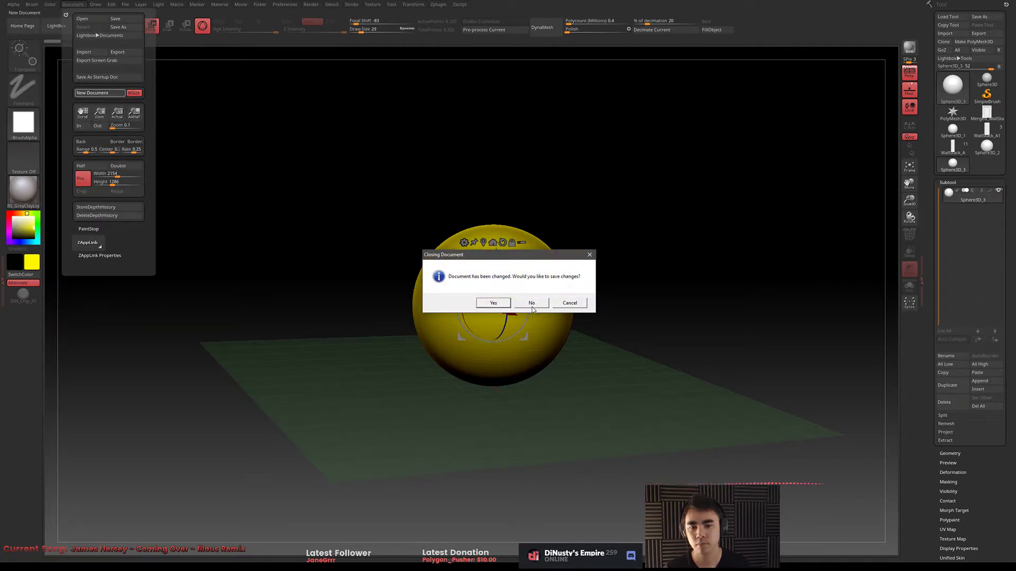
left_click(532, 304)
Activate Move mode with the gizmo for the sphere in the new document
left_click_drag(640, 356, 621, 378, "alt")
key("w")
left_click_drag(683, 341, 592, 294, "shift")
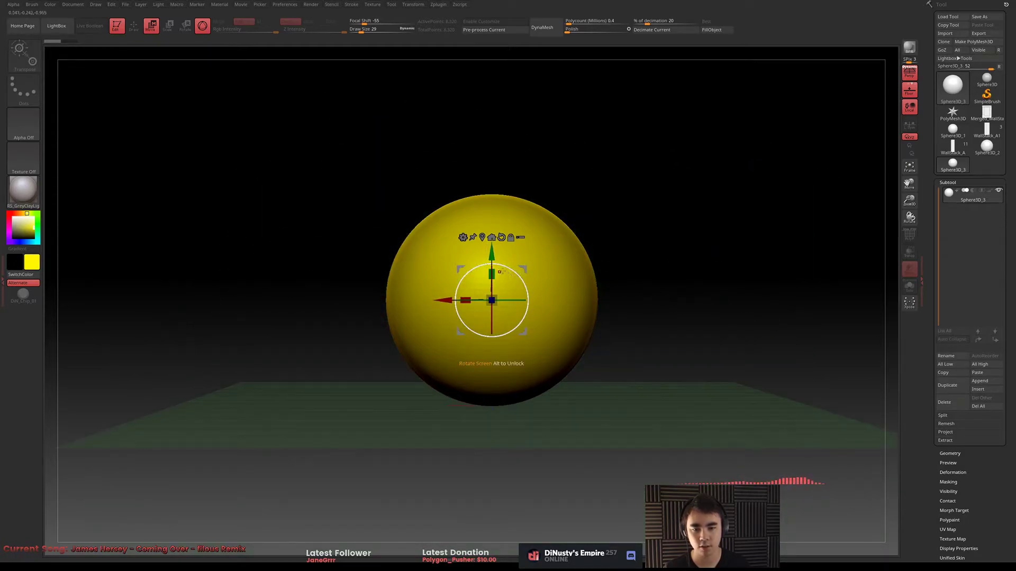
left_click_drag(715, 304, 669, 351)
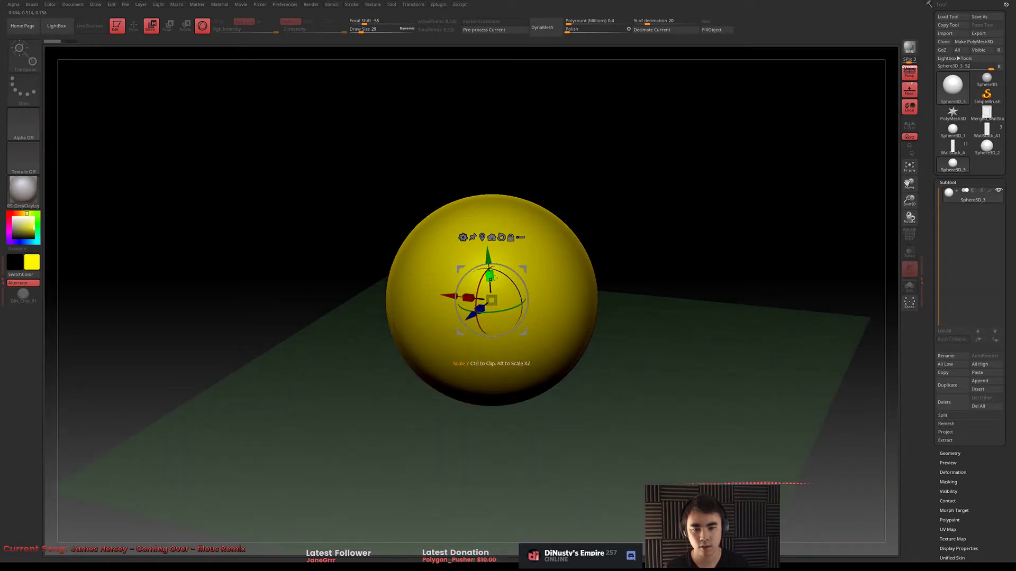
left_click_drag(686, 299, 694, 282, "shift")
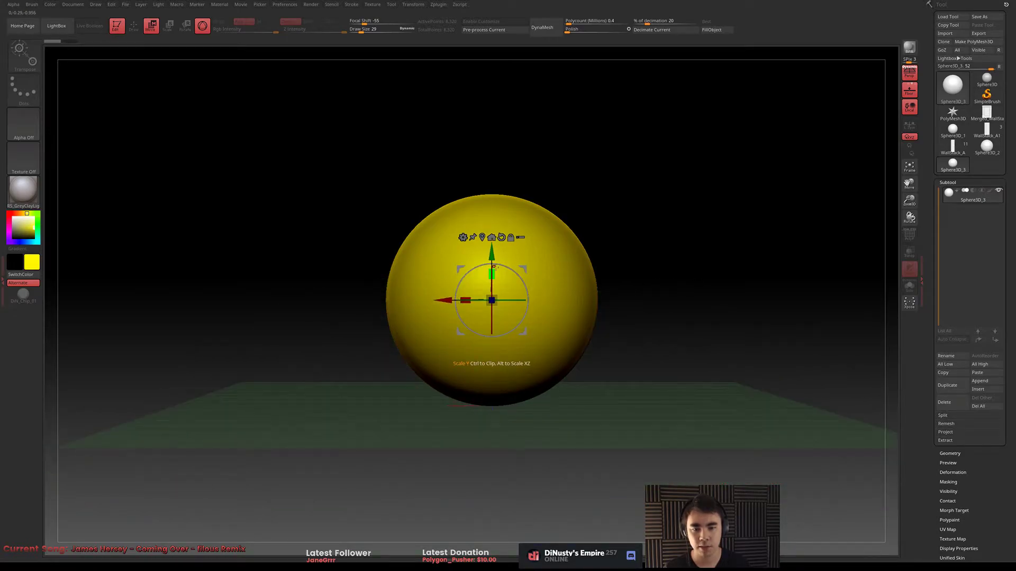
left_click_drag(504, 267, 686, 289)
key("f")
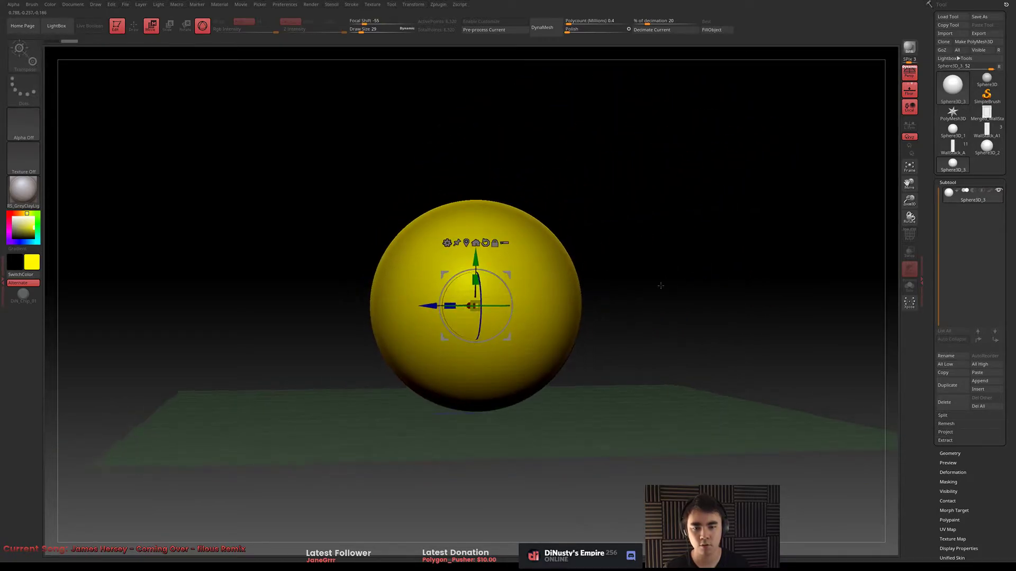
Try repositioning the sphere freely in the view plane with the gizmo
left_click_drag(509, 273, 375, 204)
left_click_drag(484, 225, 569, 267)
left_click_drag(374, 221, 366, 261)
left_click_drag(524, 267, 605, 288)
key("ctrl+z")
key("ctrl+z")
key("ctrl+z")
Turn on the PolyFrame wireframe display for the sphere
left_click_drag(605, 288, 697, 297, "alt")
key("shift+f")
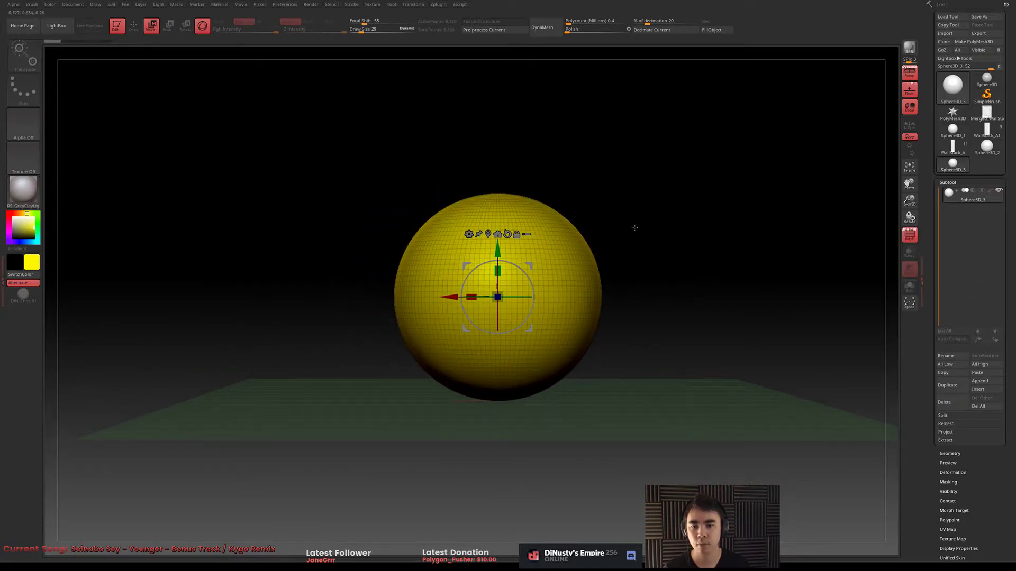
left_click_drag(633, 227, 648, 245, "alt")
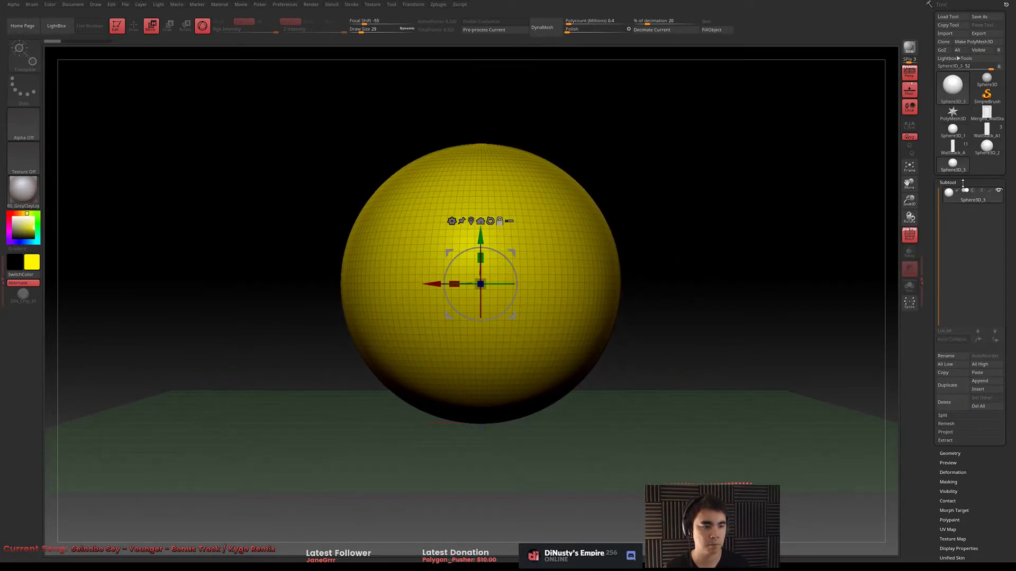
mouse_move(737, 210)
left_mouse_down("alt")
mouse_move(757, 192)
mouse_move(703, 190)
mouse_move(737, 226)
left_mouse_up("alt")
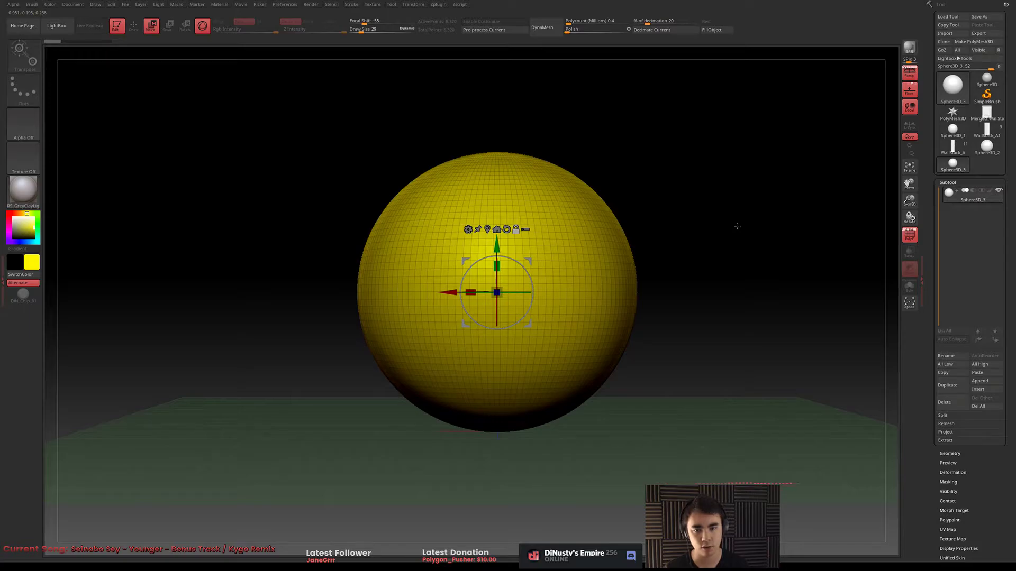
left_click_drag(710, 309, 705, 316, "alt")
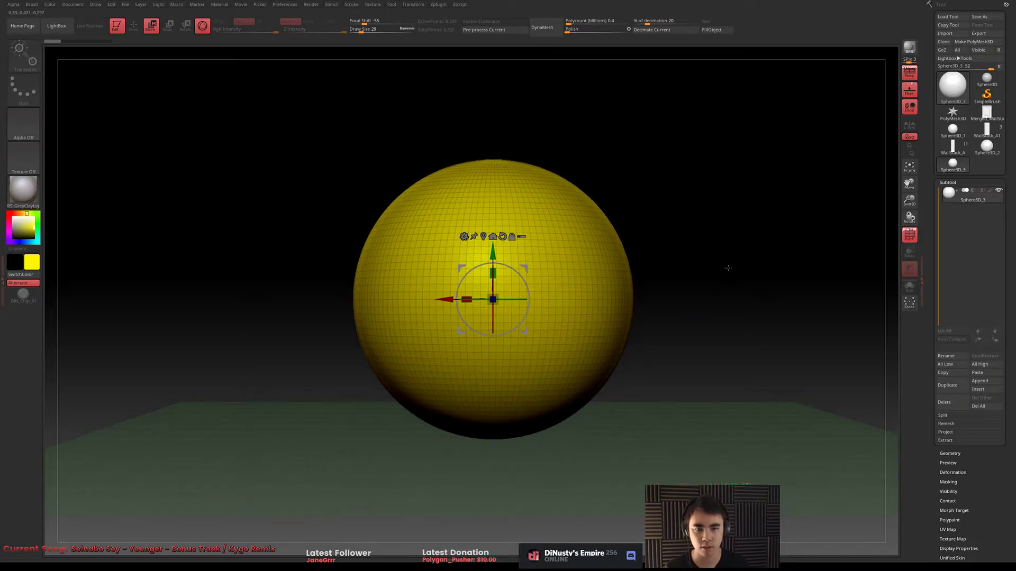
key("q")
left_click(595, 279)
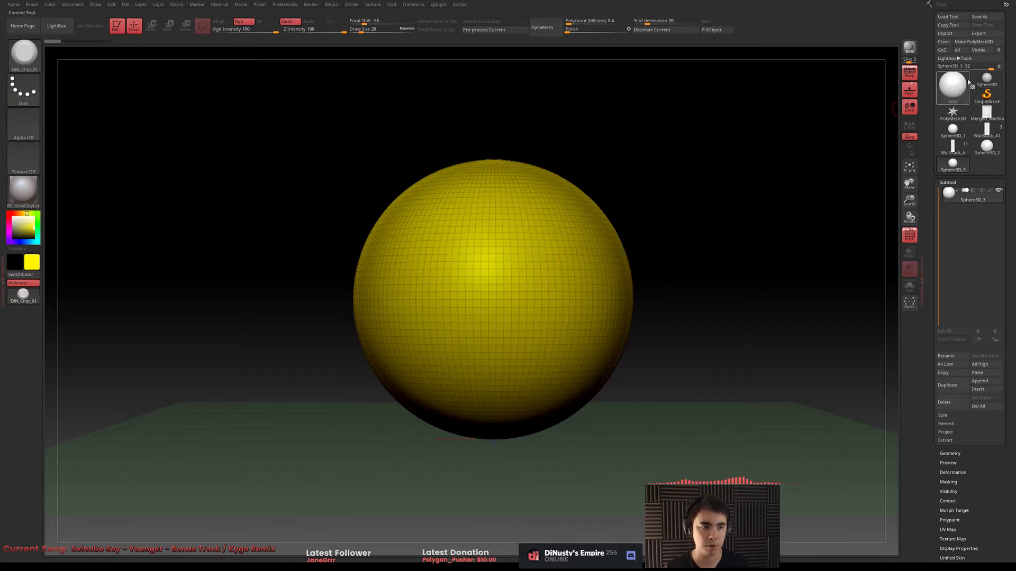
key("w")
key("q")
key("w")
key("e")
key("q")
key("w")
key("e")
key("w")
key("q")
key("w")
key("q")
key("w")
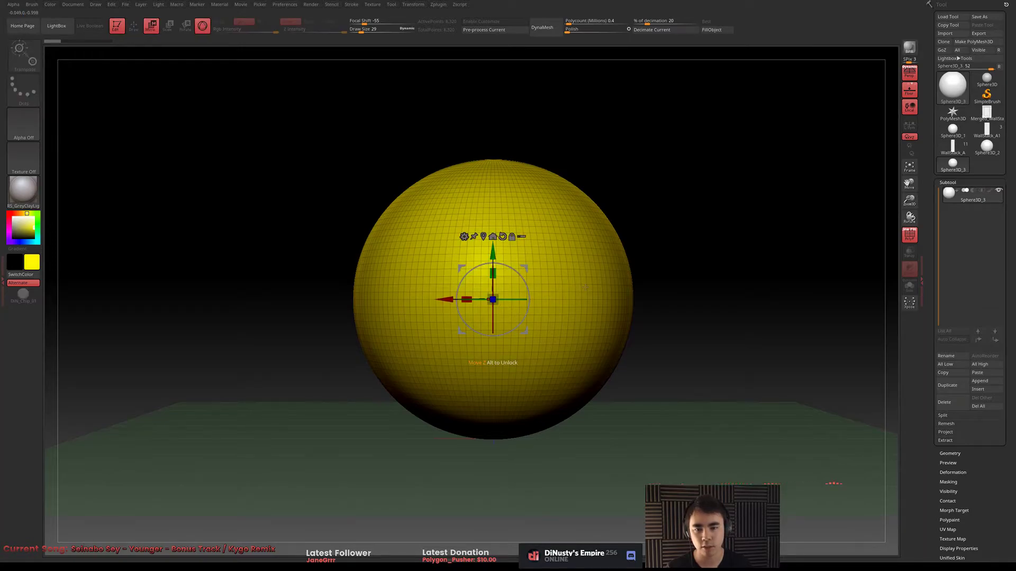
Open the gizmo's transform types and look through the available primitives and deformers
left_click(464, 236)
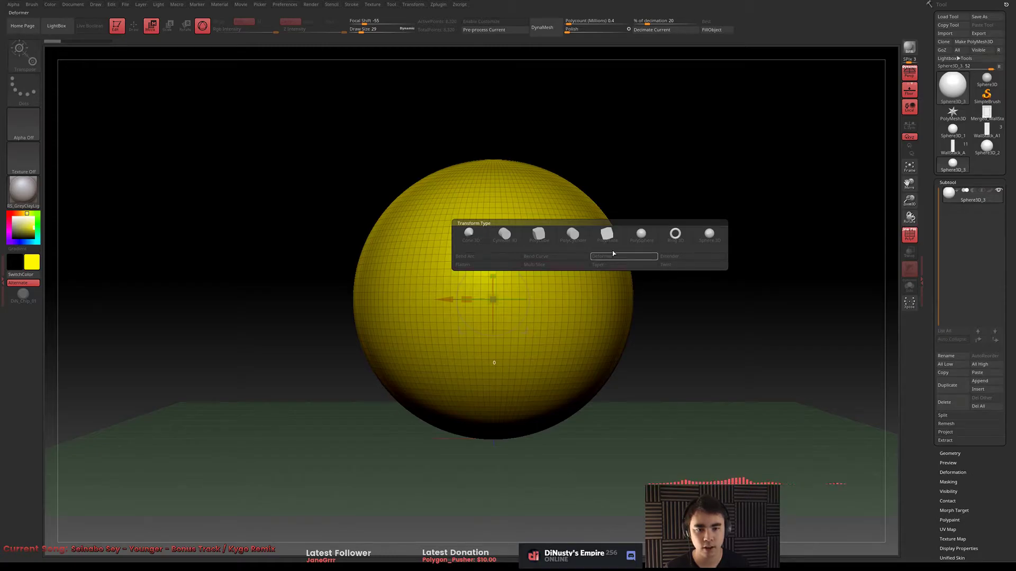
left_click(539, 238)
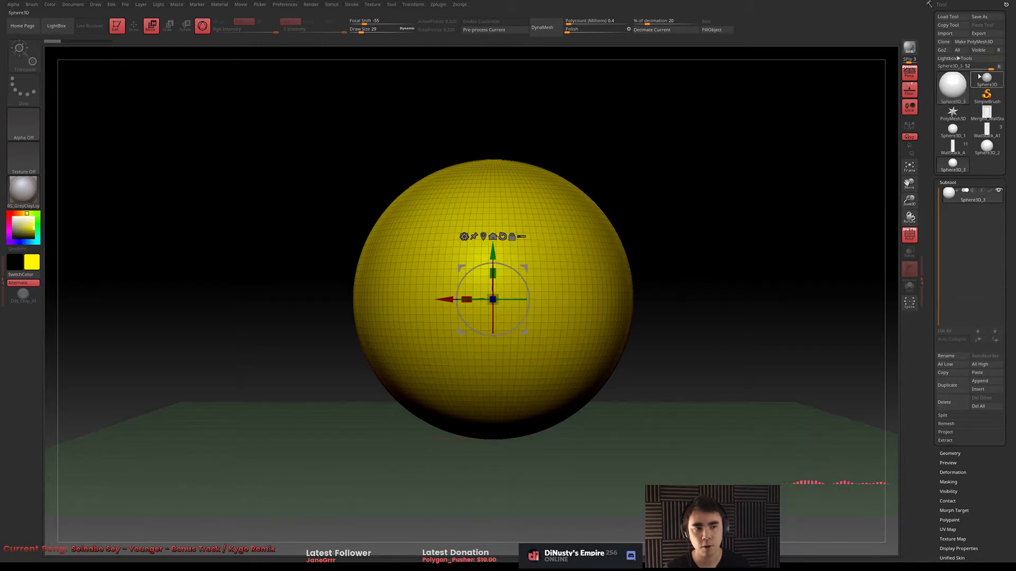
Convert the sphere to a PolyMesh3D and activate Move mode with the gizmo
left_click(973, 41)
key("w")
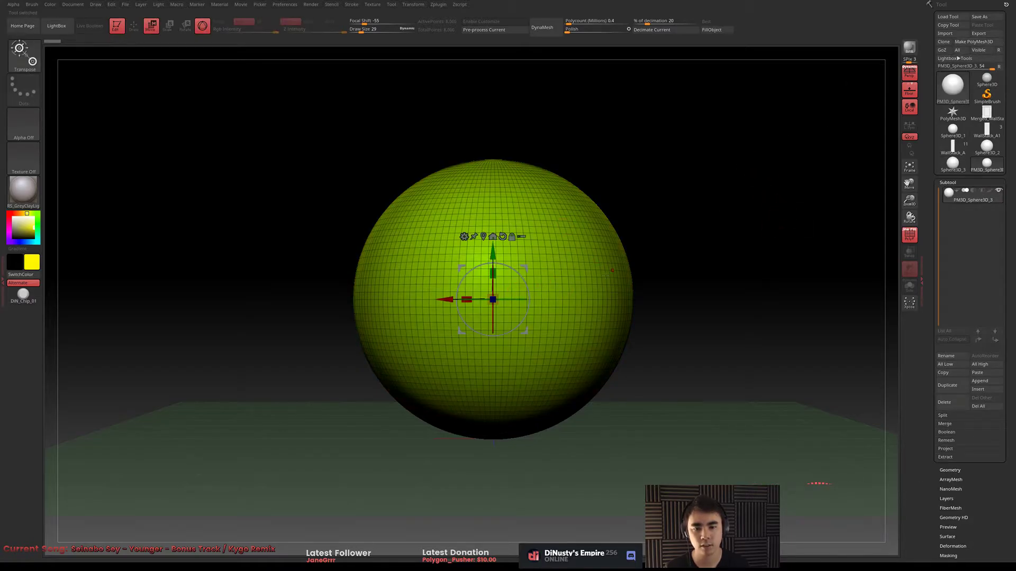
Place the gizmo off-centre on the sphere's upper area, reset its orientation and snap it back to the mesh centre
left_click(459, 240, "alt")
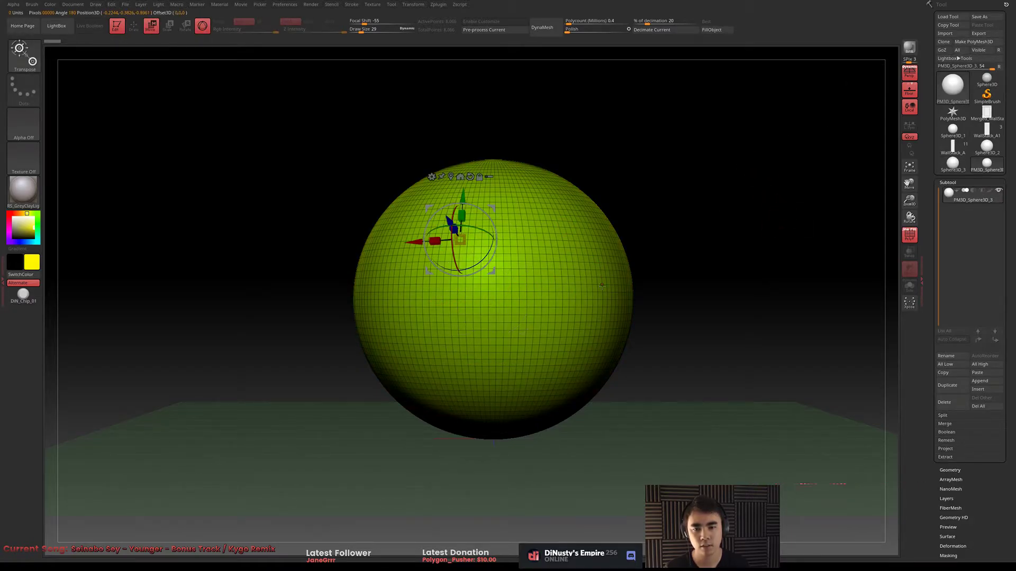
left_click(469, 176)
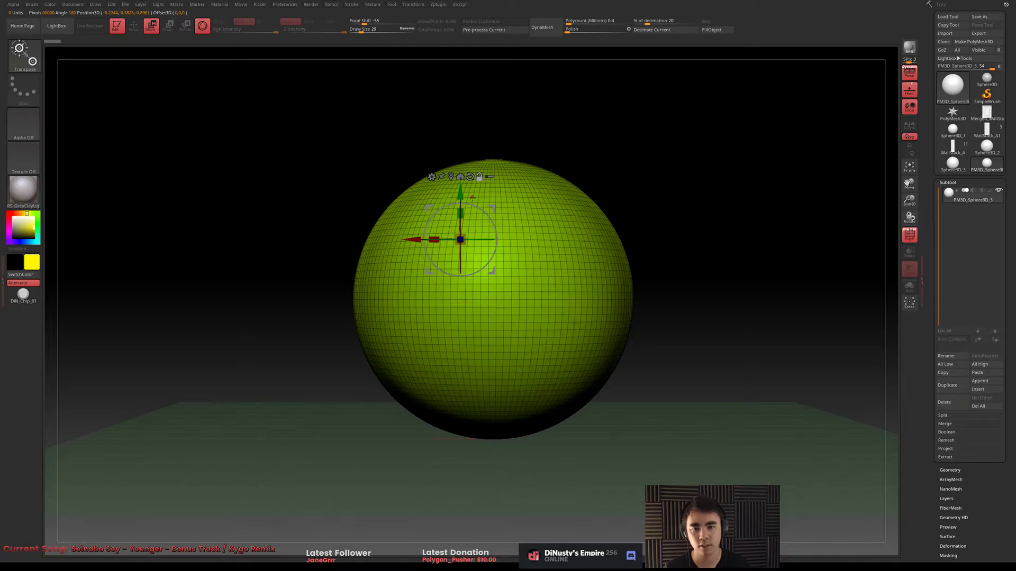
left_click(460, 176)
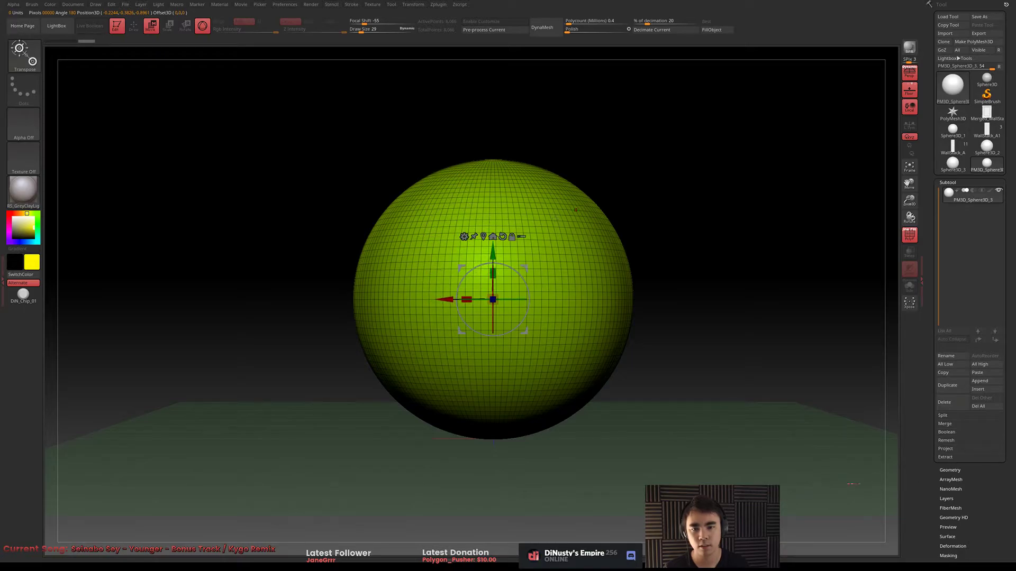
Replace the sphere with a PolyCube from the gizmo's transform types and reduce its face subdivisions to a single segment per side
left_click(463, 236)
left_click(538, 232)
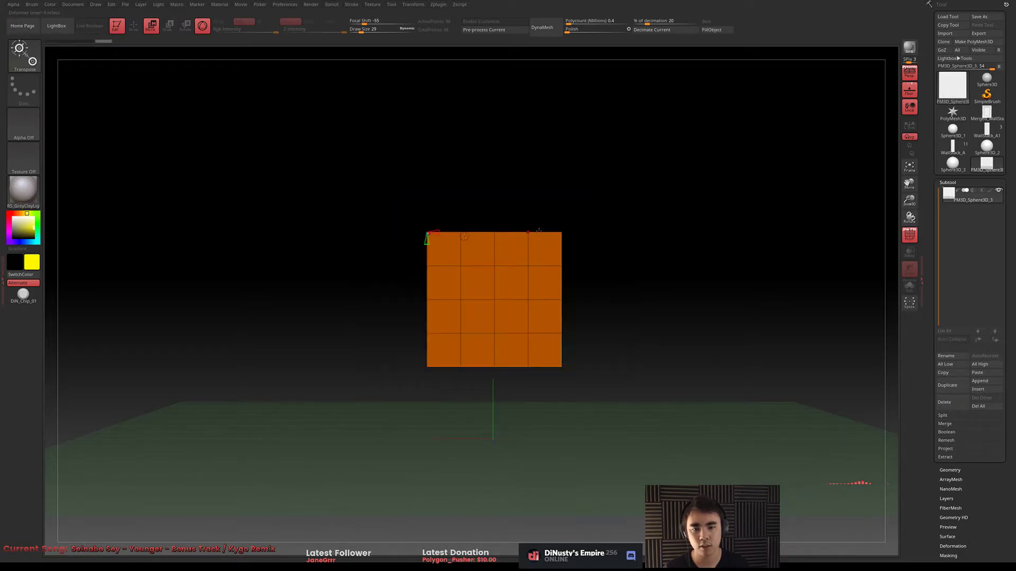
left_click_drag(411, 270, 431, 273)
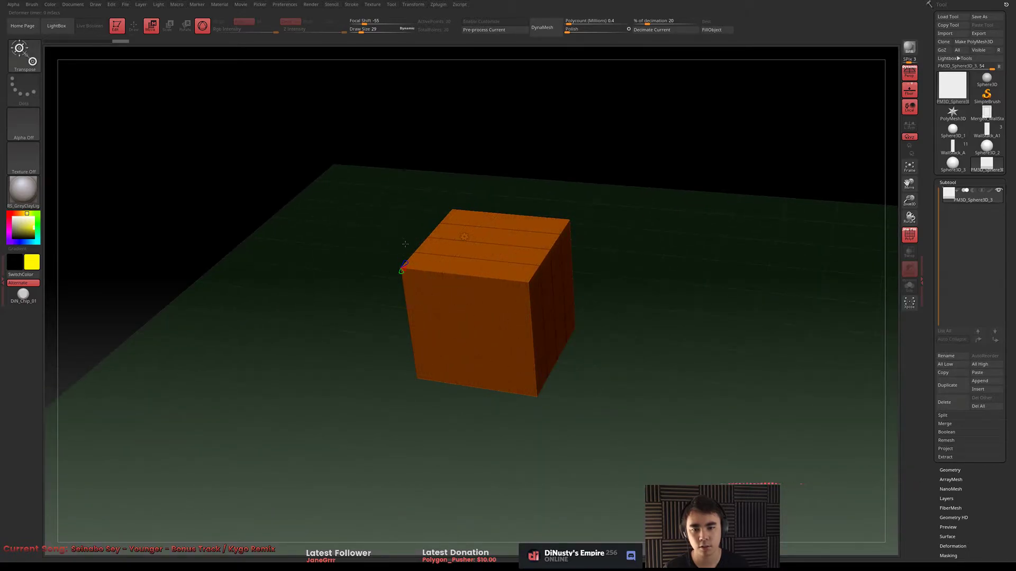
left_click_drag(581, 306, 461, 246)
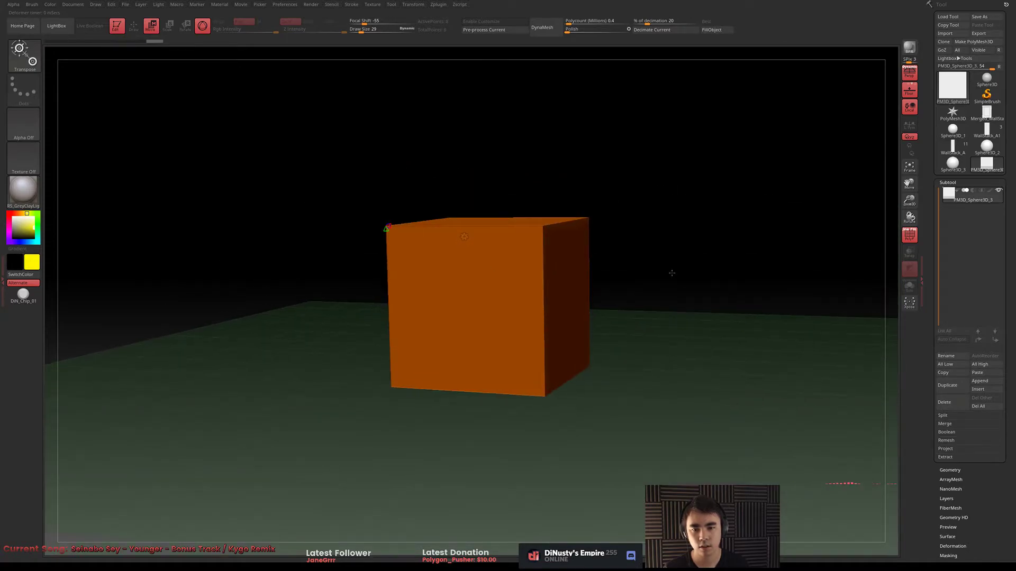
left_click_drag(665, 273, 668, 297)
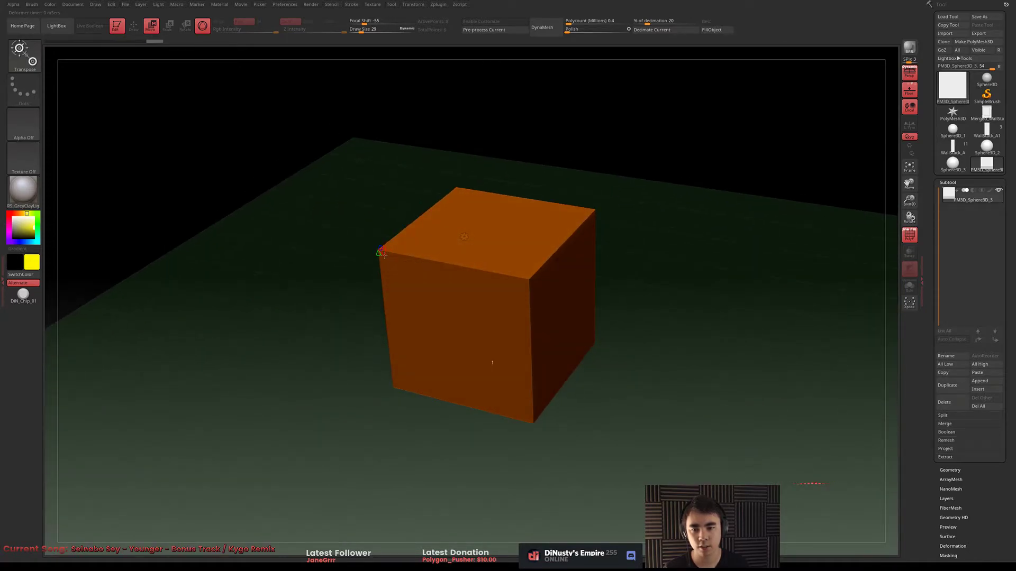
left_click(464, 237)
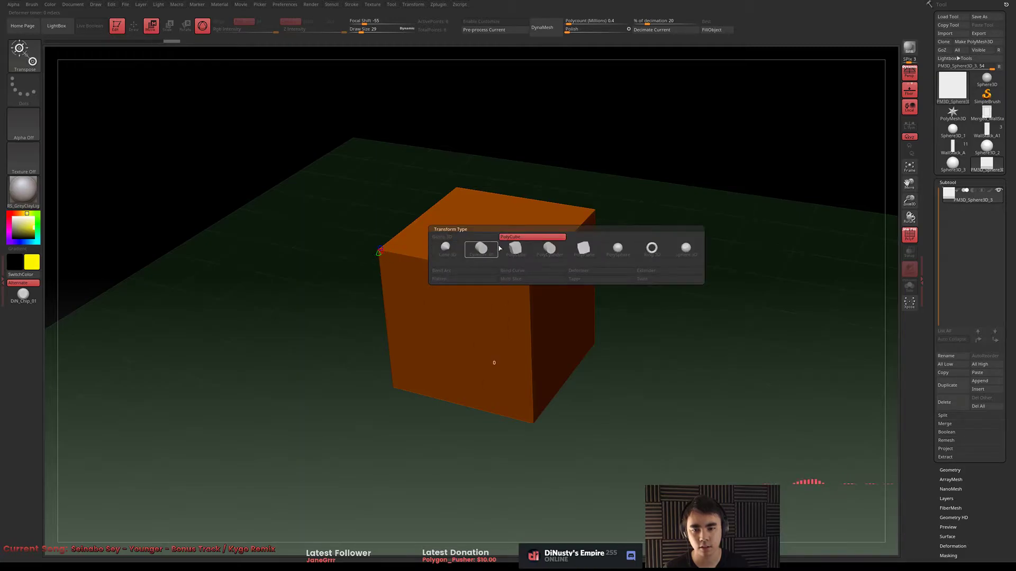
left_click(471, 237)
Try deforming the cube with the Move brush in Draw mode and undo the stroke
mouse_move(705, 256)
left_mouse_down()
mouse_move(680, 294)
mouse_move(687, 302)
left_mouse_up()
key("q")
key("shift+f")
key("shift+f")
key("space")
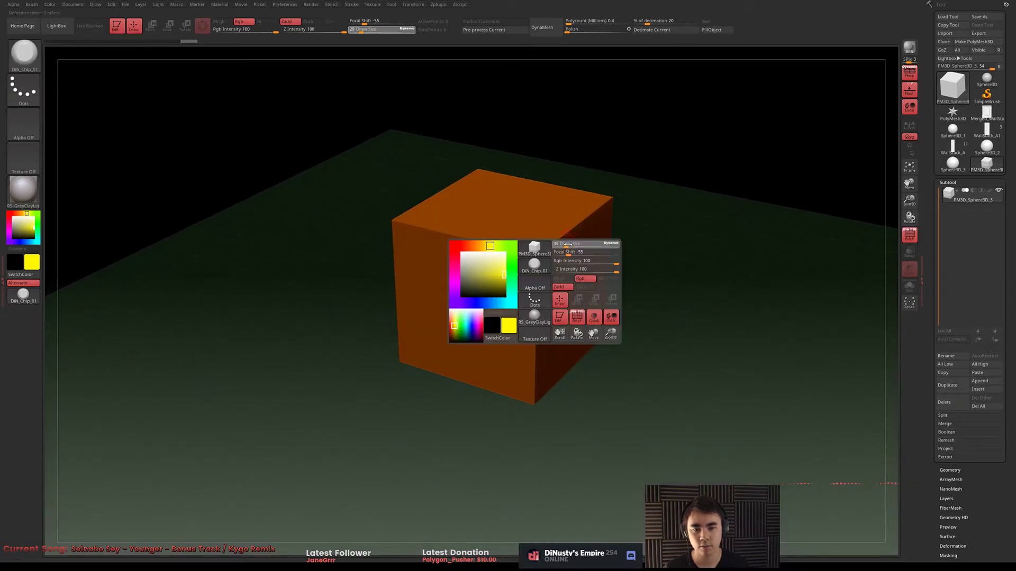
key("b")
key("v")
mouse_move(609, 203)
left_mouse_down()
mouse_move(566, 227)
mouse_move(762, 172)
mouse_move(741, 232)
mouse_move(665, 277)
mouse_move(656, 240)
mouse_move(719, 236)
mouse_move(650, 284)
left_mouse_up()
key("ctrl+z")
key("shift+f")
key("shift+f")
Return to Move mode and bring back the standard gizmo at the cube's centre in place of the PolyCube handles
key("w")
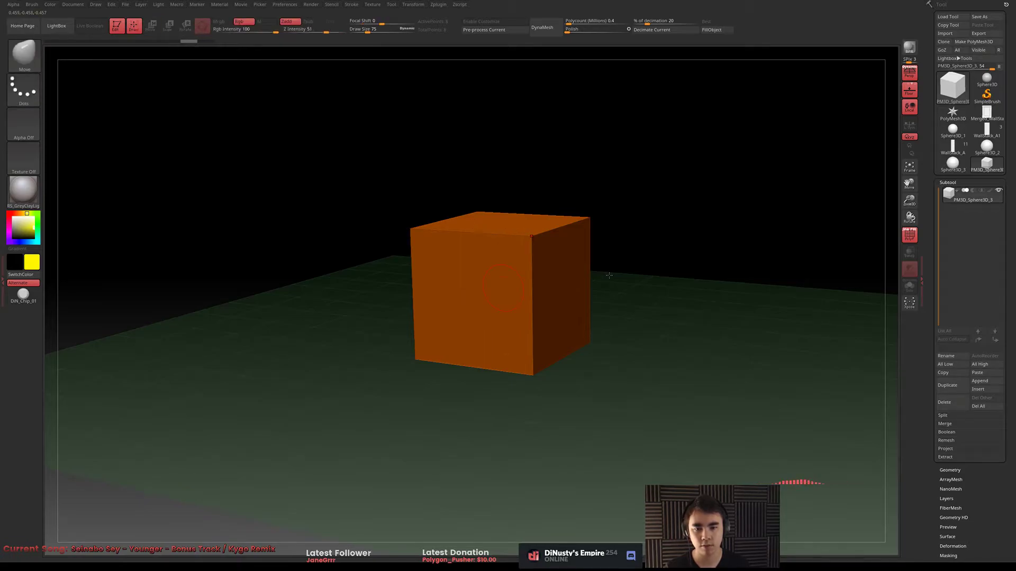
left_click(475, 225)
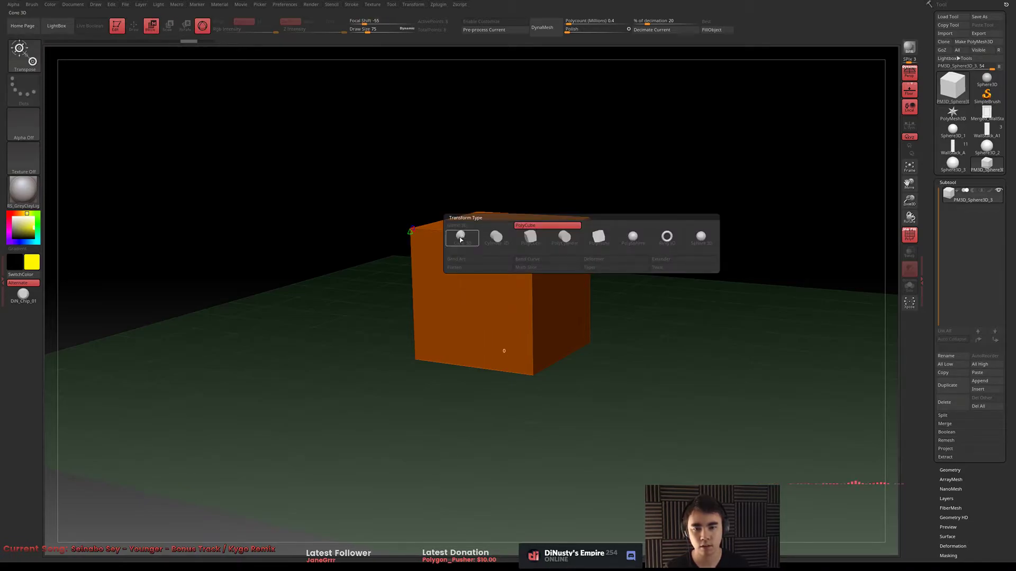
left_click_drag(597, 303, 607, 292)
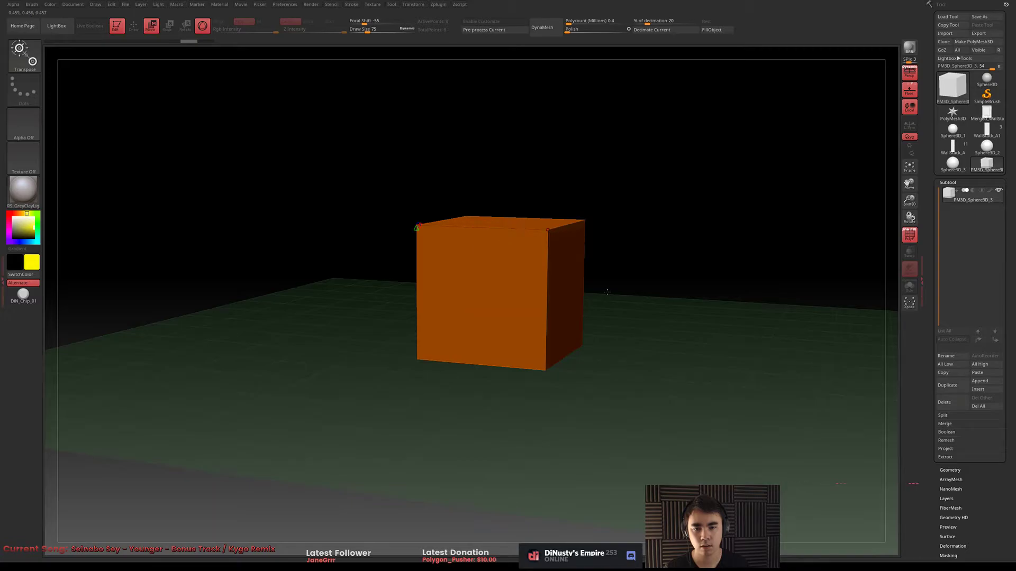
key("e")
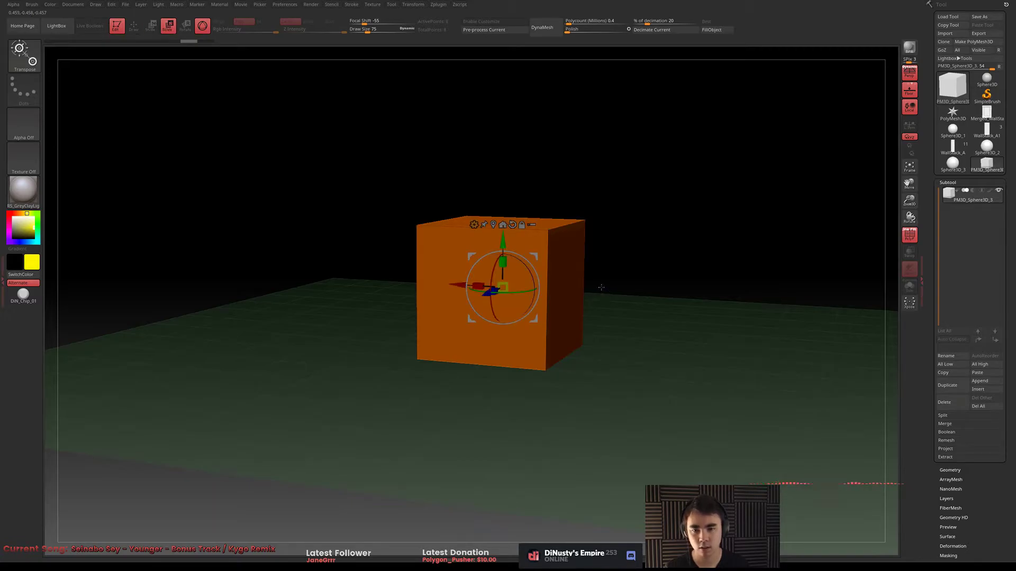
key("w")
key("y")
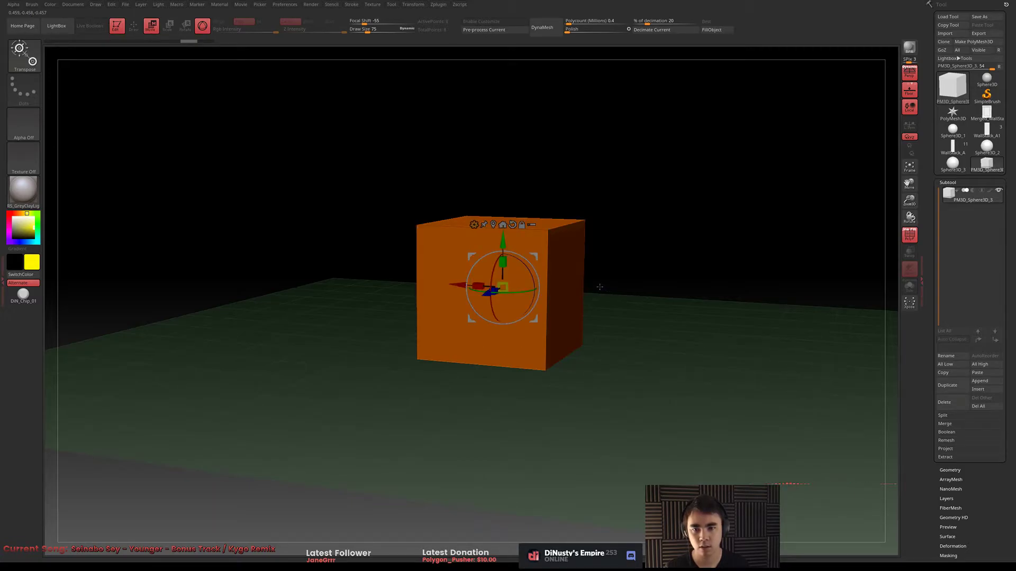
left_click_drag(687, 236, 668, 259)
key("y")
key("y")
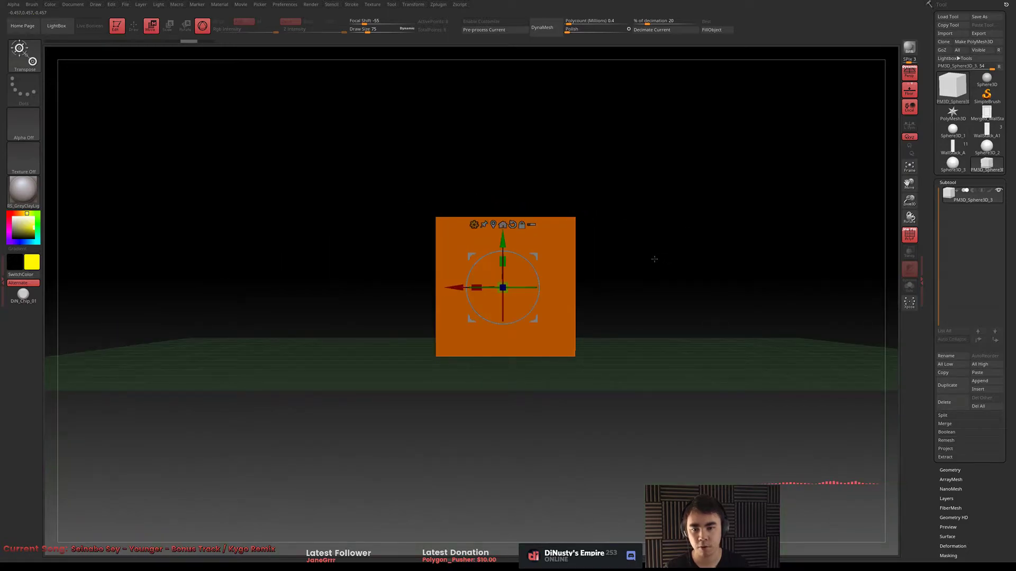
Examine the gizmo's row of function icons and their hints on the cube
left_click(474, 224)
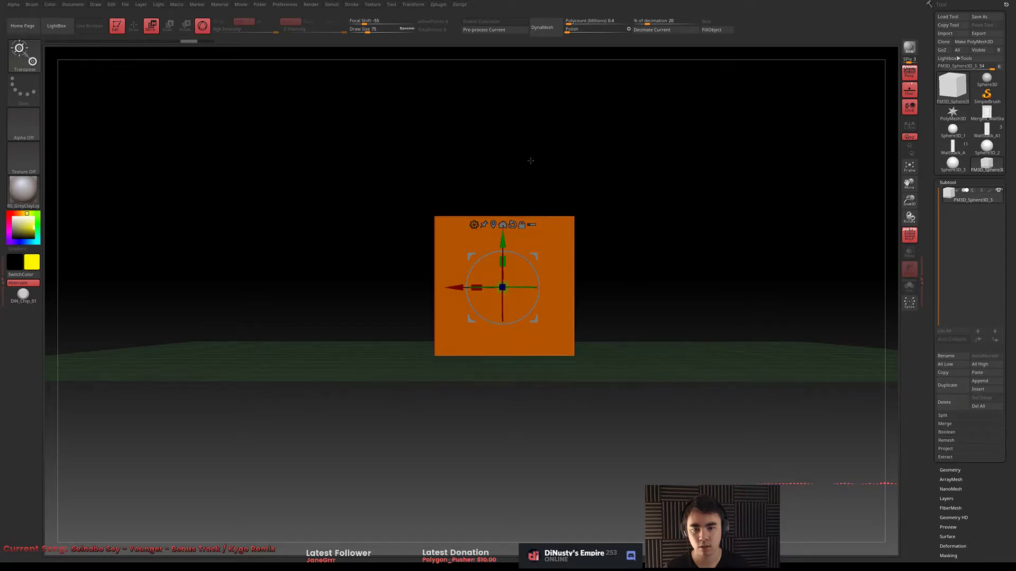
mouse_move(630, 220)
left_mouse_down()
mouse_move(430, 239)
mouse_move(403, 231)
left_mouse_up()
mouse_move(656, 247)
left_mouse_down()
mouse_move(641, 279)
mouse_move(662, 260)
mouse_move(660, 252)
mouse_move(640, 266)
left_mouse_up()
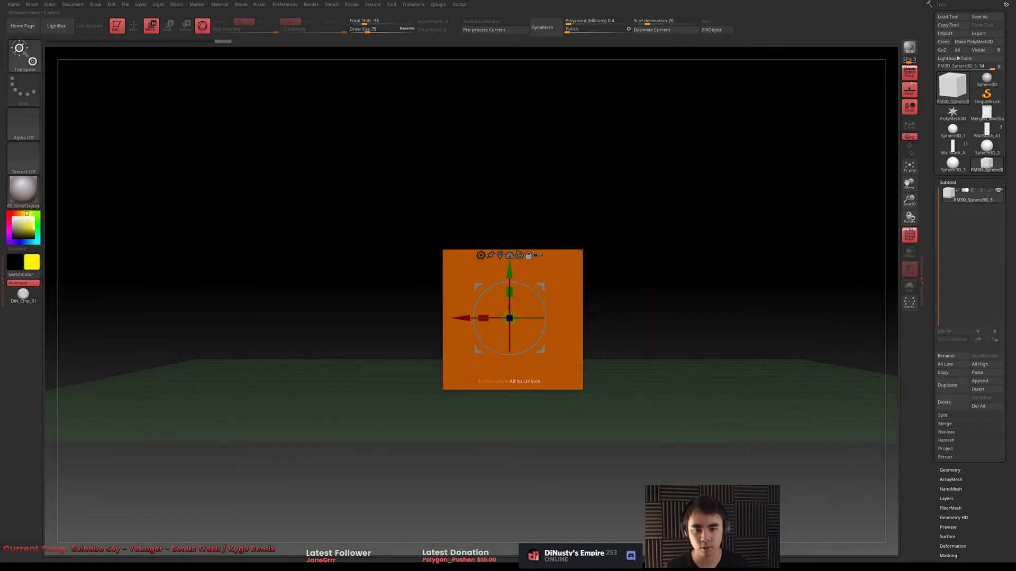
mouse_move(540, 288)
left_mouse_down("alt")
mouse_move(661, 259)
mouse_move(644, 190)
mouse_move(527, 269)
mouse_move(365, 190)
mouse_move(556, 279)
left_mouse_up("alt")
mouse_move(671, 265)
left_mouse_down()
mouse_move(662, 281)
mouse_move(652, 272)
left_mouse_up()
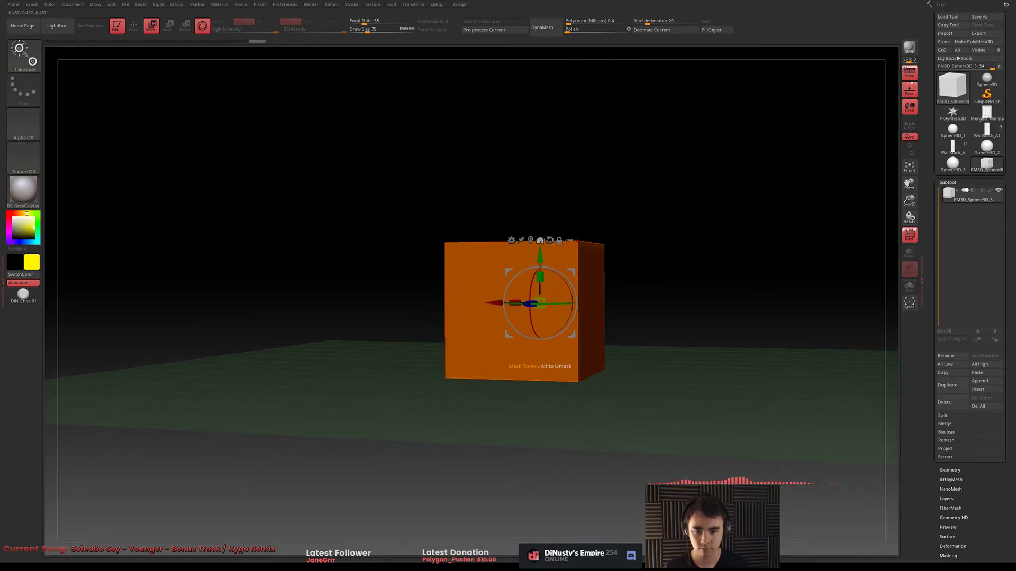
left_click_drag(611, 237, 641, 238)
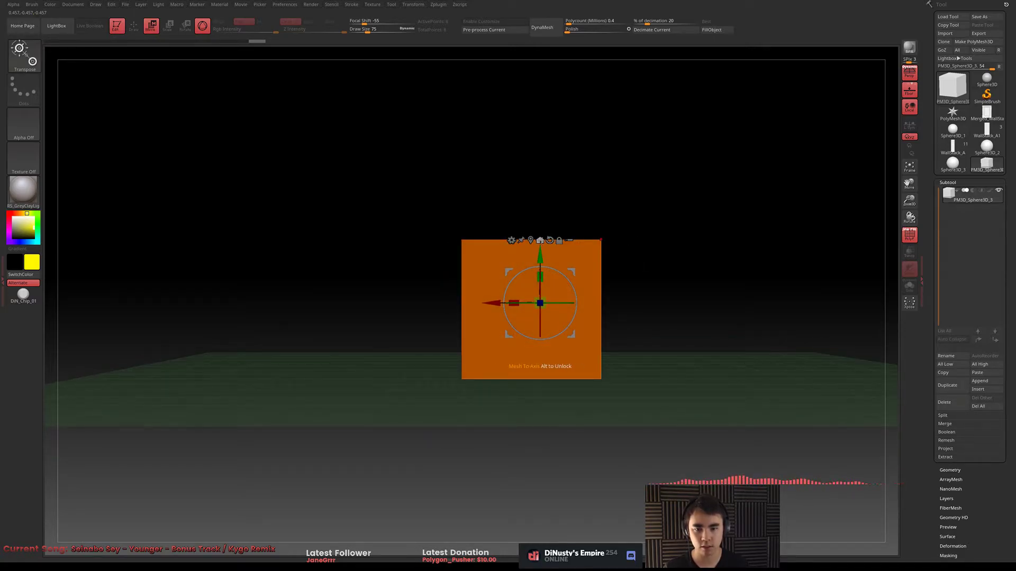
Try the gizmo's Mesh To Axis and Reset Mesh Orientation functions on the cube, undoing the changes
left_click(539, 240)
left_click_drag(607, 253, 614, 271)
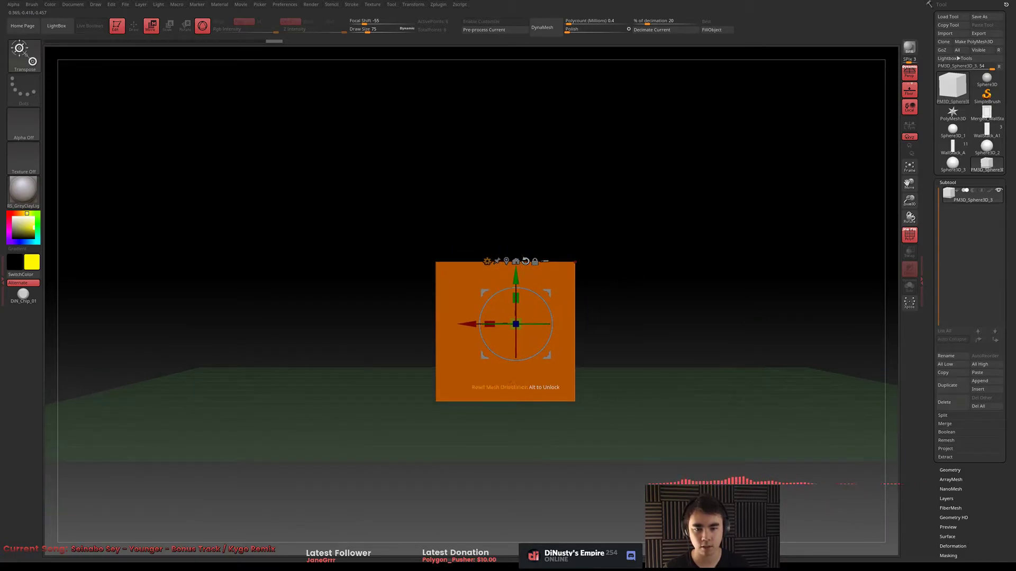
key("ctrl+z")
left_click(531, 259)
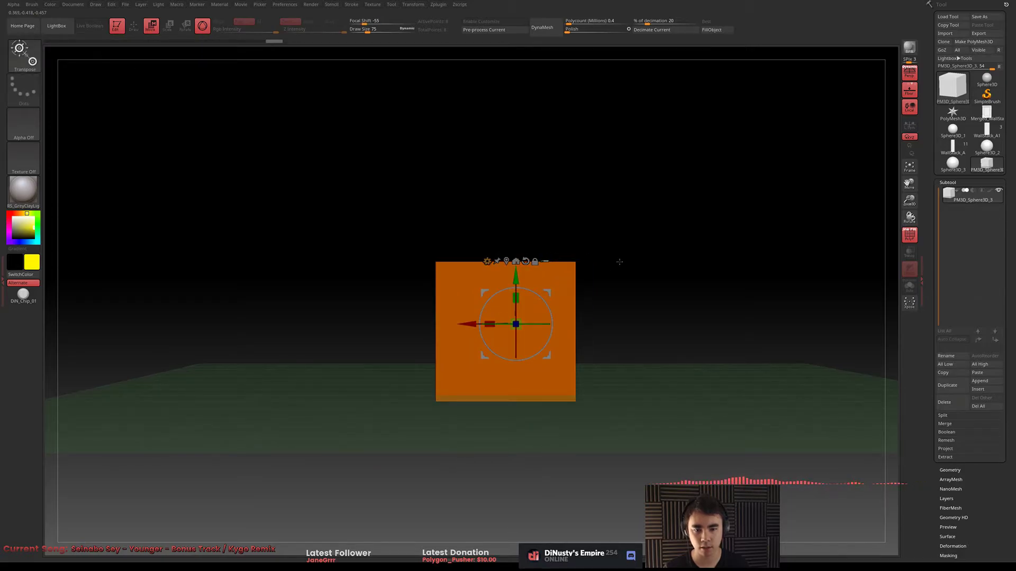
key("ctrl+z")
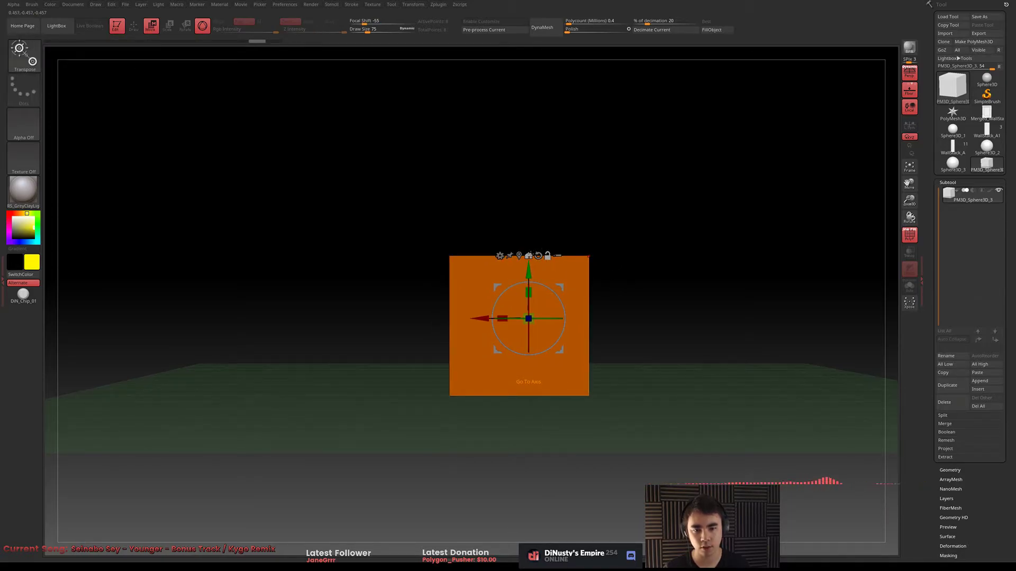
Send only the gizmo to the axis with Go To Axis and reposition it freely near the cube's top
left_click(531, 255, "alt")
left_click_drag(651, 306, 646, 320, "alt")
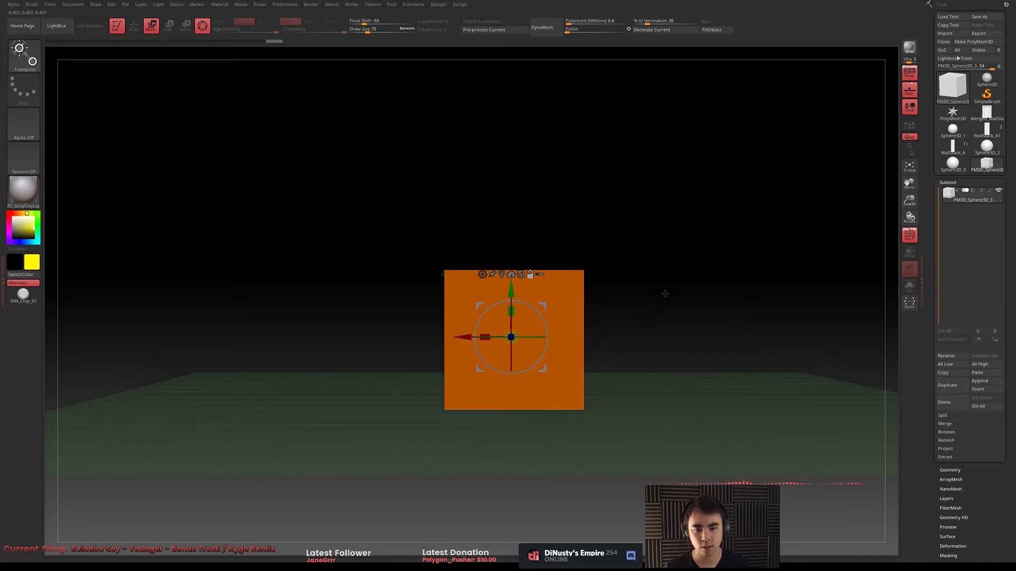
mouse_move(676, 305)
left_mouse_down("alt")
mouse_move(675, 285)
mouse_move(659, 296)
left_mouse_up("alt")
left_click_drag(533, 299, 524, 263, "alt")
Mask one half of the cube and move the unmasked side sideways along the gizmo's red axis to form a wider box
left_click_drag(685, 148, 535, 416, "ctrl")
mouse_move(547, 262)
left_mouse_down()
mouse_move(533, 263)
mouse_move(574, 263)
mouse_move(549, 263)
left_mouse_up()
left_click_drag(641, 255, 660, 244)
left_click_drag(690, 202, 642, 434, "ctrl")
left_click_drag(656, 392, 676, 350)
left_click_drag(699, 157, 548, 510, "ctrl")
left_click_drag(679, 339, 609, 325)
left_click_drag(524, 263, 376, 262)
left_click_drag(608, 328, 673, 334)
left_click_drag(431, 259, 478, 261)
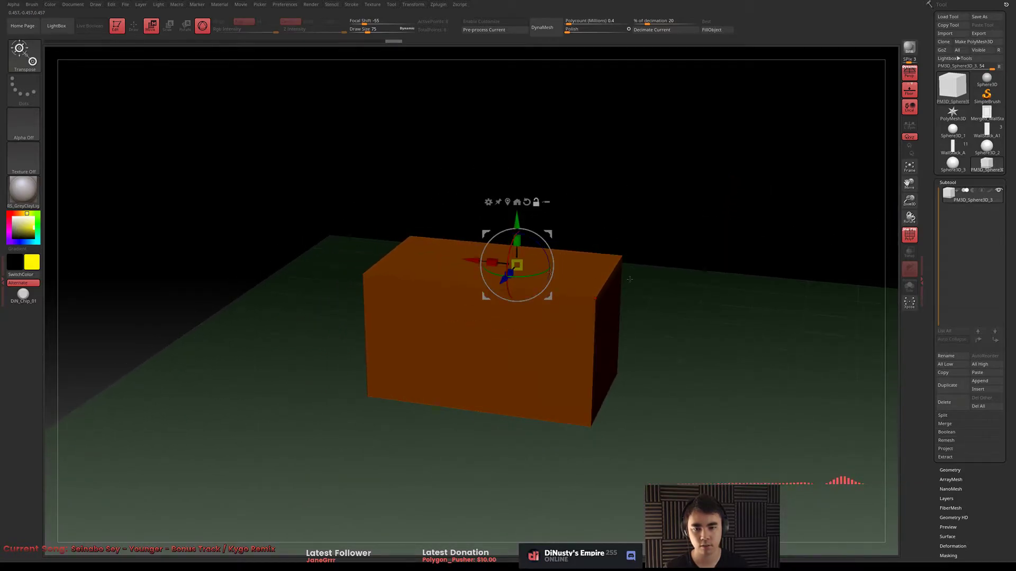
Mask the lower part of the box and raise its top along the gizmo's green axis
left_click_drag(644, 317, 646, 283)
left_click_drag(733, 373, 735, 389)
left_click_drag(315, 426, 660, 304, "ctrl")
left_click_drag(532, 218, 534, 93)
left_click_drag(687, 233, 655, 290, "alt")
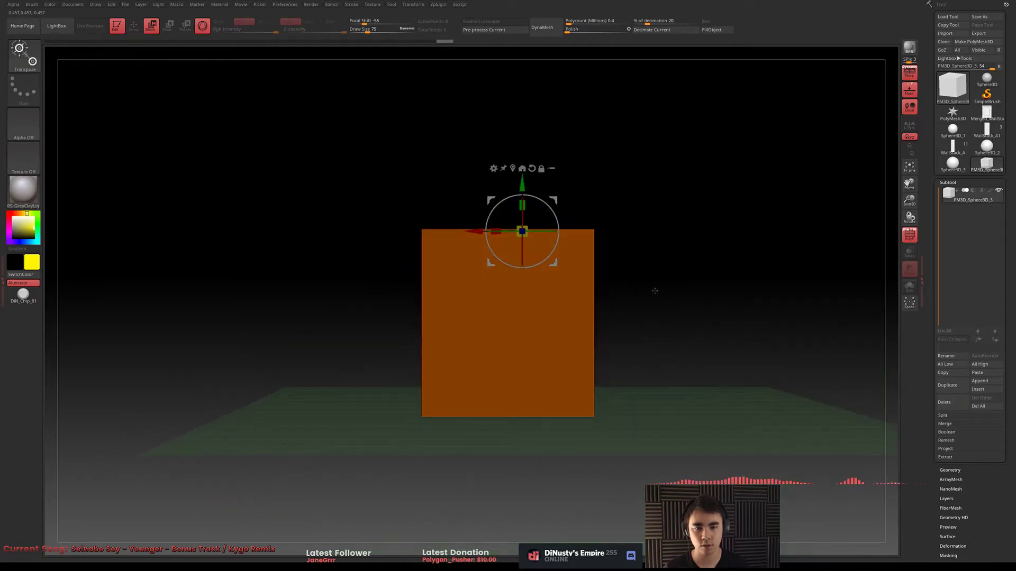
Move the gizmo away from its position on the box and recentre it with Go To Unmasked Mesh Center
left_click_drag(555, 202, 541, 289, "alt")
left_click(510, 259)
mouse_move(659, 293)
left_mouse_down()
mouse_move(625, 301)
mouse_move(619, 402)
mouse_move(620, 348)
mouse_move(578, 304)
left_mouse_up()
key("ctrl+z")
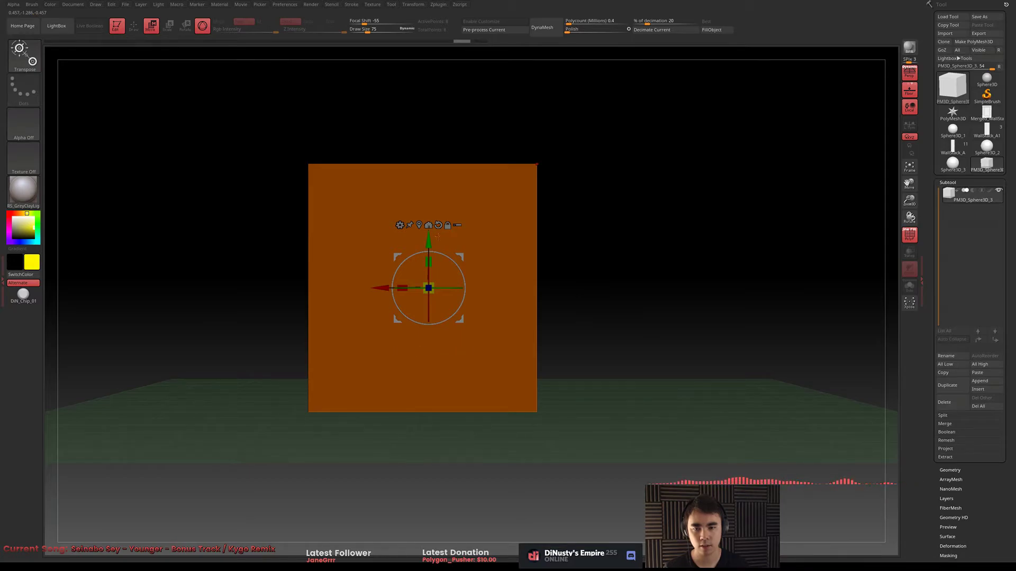
left_click(419, 226, "alt")
left_click_drag(609, 127, 637, 170, "ctrl")
left_click(416, 108, "alt")
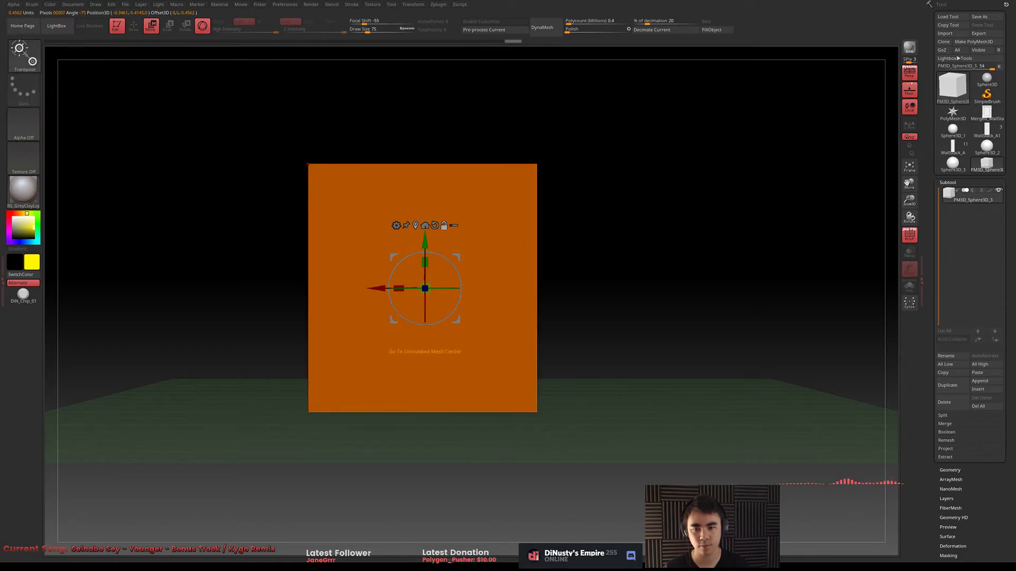
left_click_drag(649, 223, 720, 255, "alt")
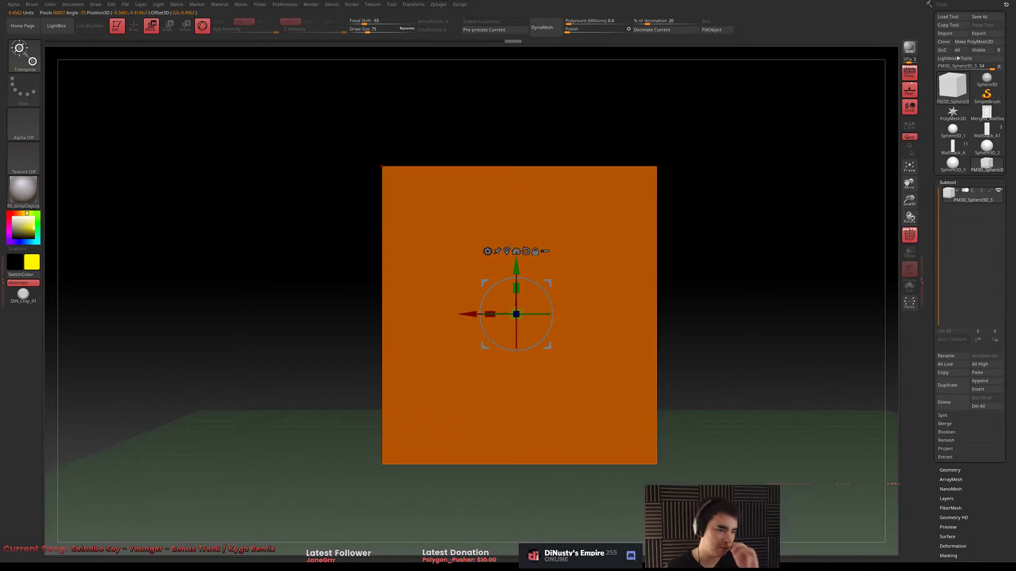
left_click(507, 251)
Mask the top of the box and snap the gizmo to the centre of the unmasked lower part
left_click_drag(724, 304, 674, 349)
mouse_move(723, 299)
left_mouse_down()
mouse_move(708, 312)
mouse_move(725, 297)
left_mouse_up()
left_click_drag(280, 100, 763, 211, "ctrl")
left_click_drag(763, 249, 764, 232)
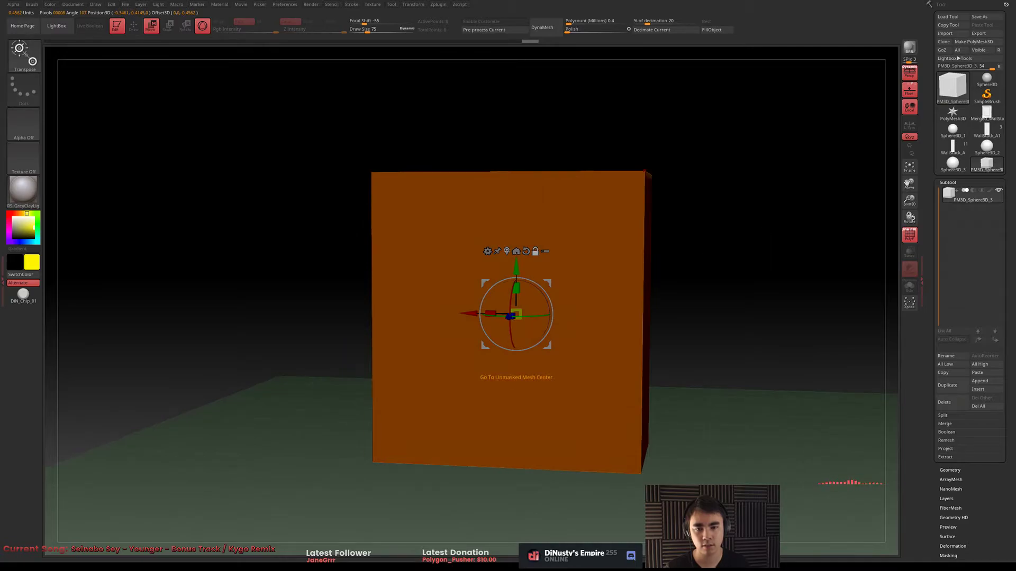
left_click(516, 251)
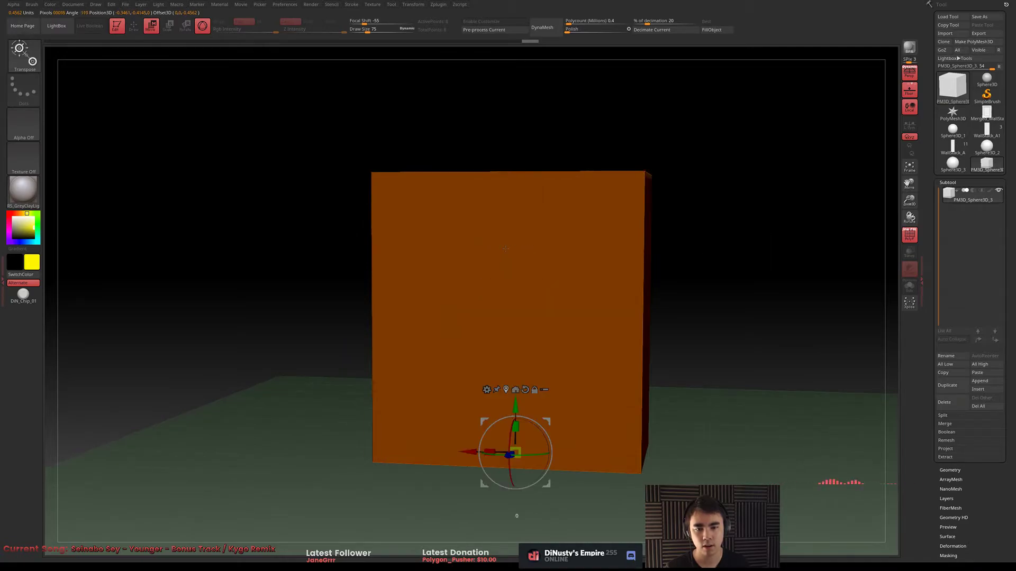
left_click_drag(706, 299, 696, 200)
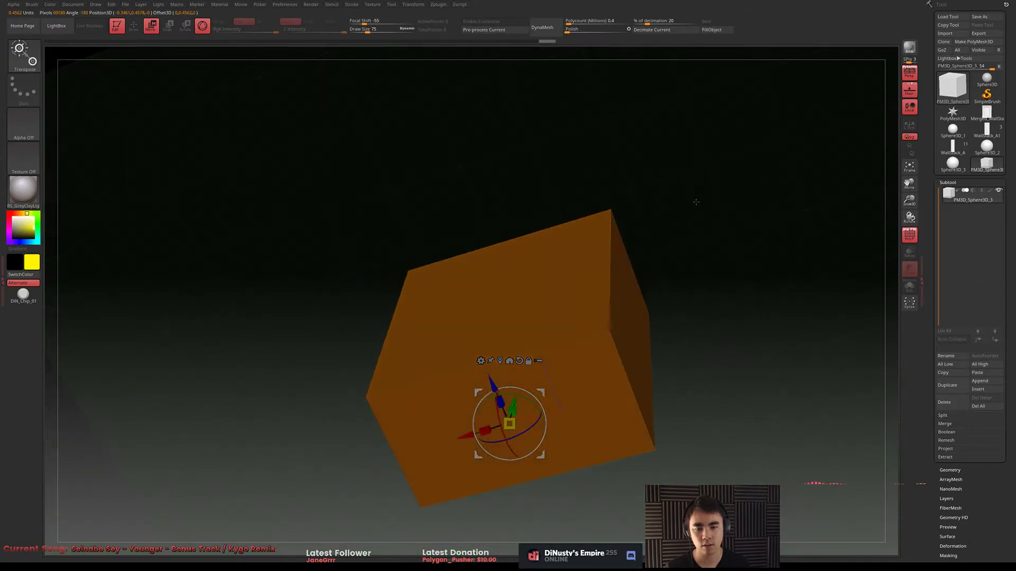
left_click_drag(667, 302, 736, 397)
left_click(483, 384)
Try shifting the box along the gizmo's red axis and rotating it, undoing both changes
left_click_drag(687, 318, 712, 302)
left_click_drag(462, 302, 474, 302)
key("ctrl+z")
left_click_drag(725, 289, 720, 319)
left_click_drag(719, 319, 707, 367, "alt")
left_click_drag(508, 303, 543, 350)
key("ctrl+z")
Reset the tilted gizmo's orientation so that its axes line up with the box
right_click_drag(543, 349, 588, 232)
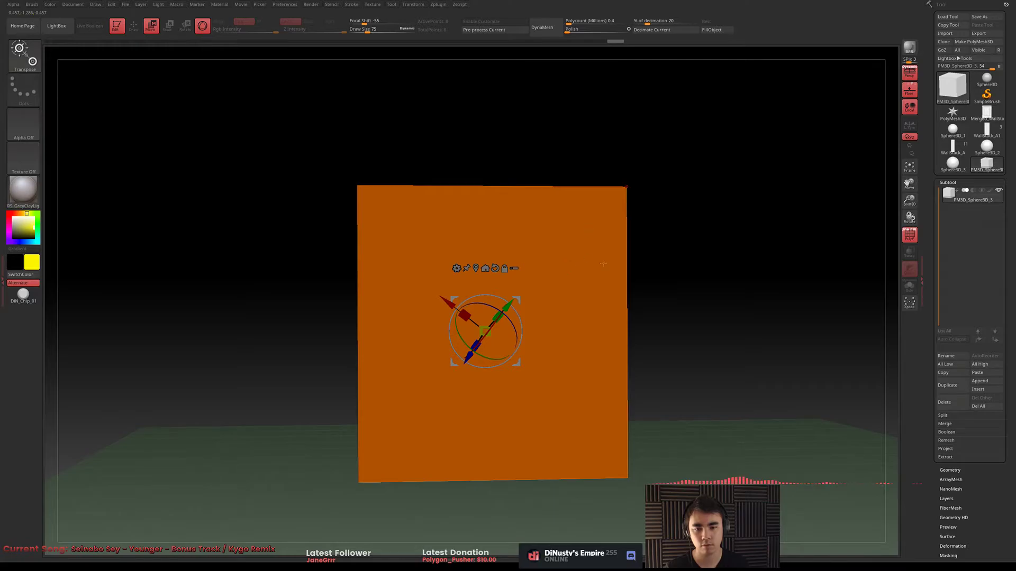
right_click_drag(626, 186, 665, 283, "shift")
left_click(495, 268)
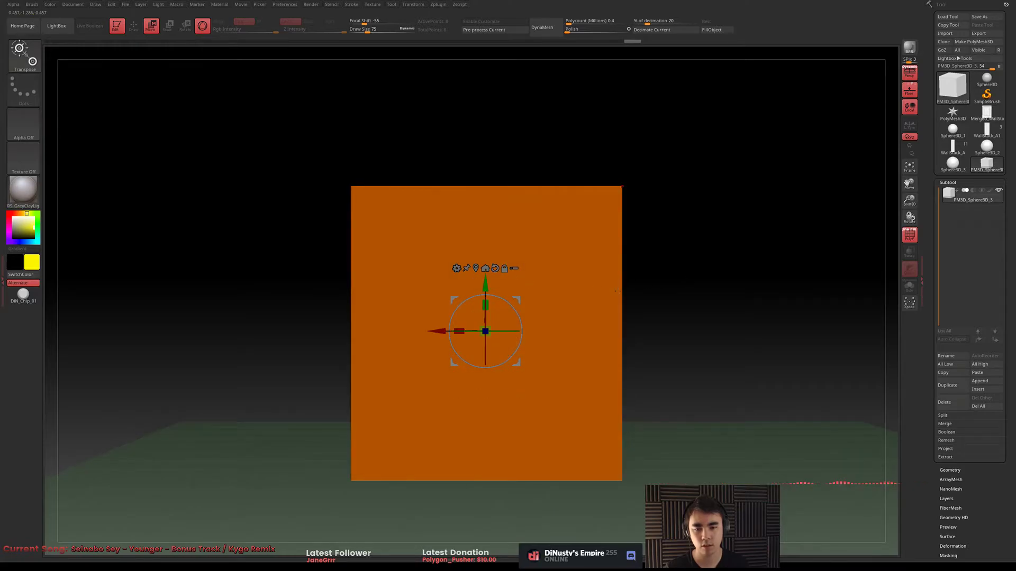
key("ctrl+z")
right_click_drag(741, 315, 737, 321)
left_click(495, 268)
right_click_drag(701, 289, 728, 353)
left_click(506, 261)
right_click_drag(728, 353, 683, 389)
right_click_drag(683, 389, 715, 391, "ctrl")
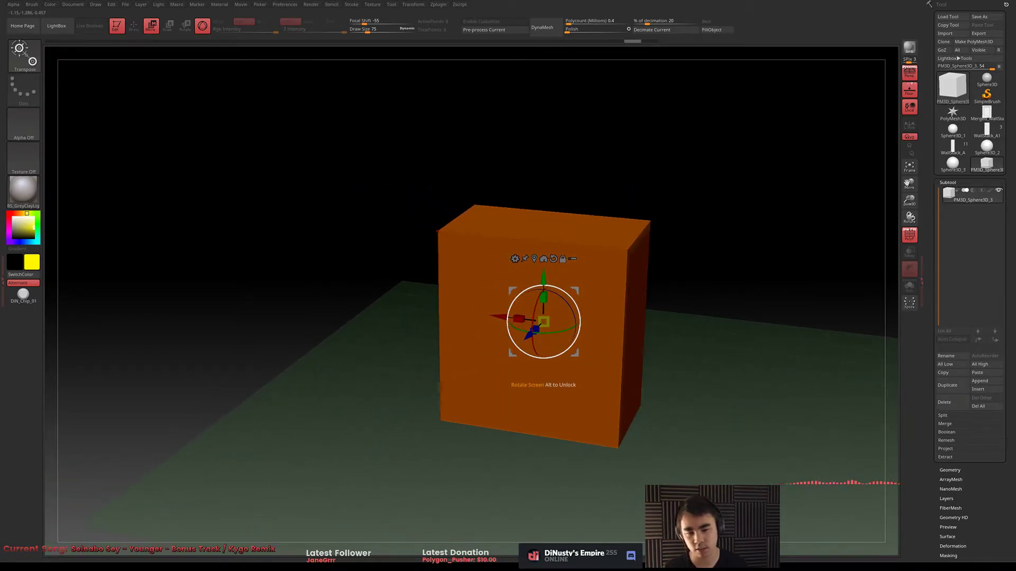
Switch to the ZModeler brush and insert two vertical edge loops near the left and right sides of the box's front
key("b")
key("b")
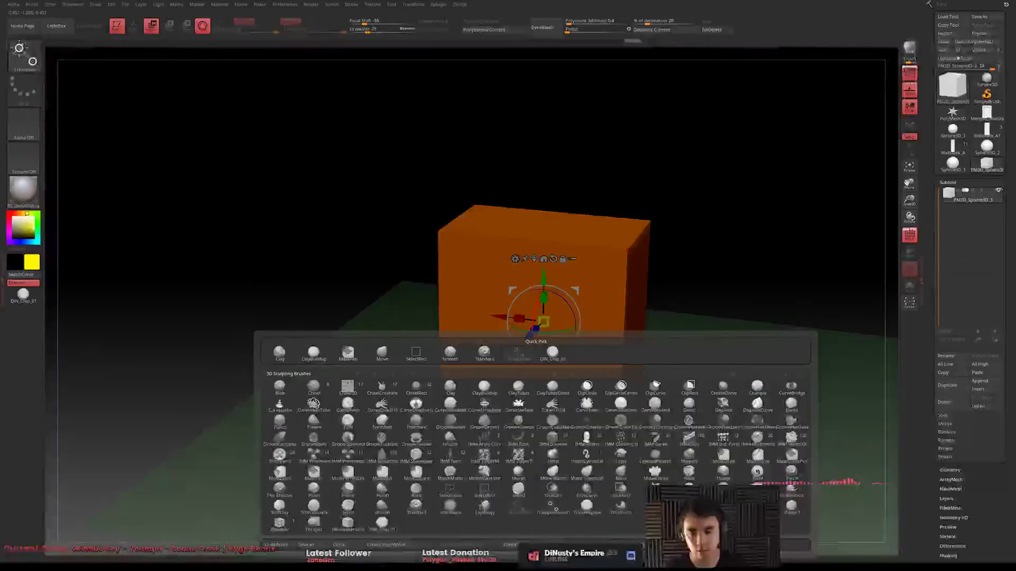
left_click(292, 526)
mouse_move(661, 418)
left_mouse_down()
mouse_move(668, 395)
mouse_move(646, 395)
mouse_move(650, 407)
left_mouse_up()
left_click(416, 262)
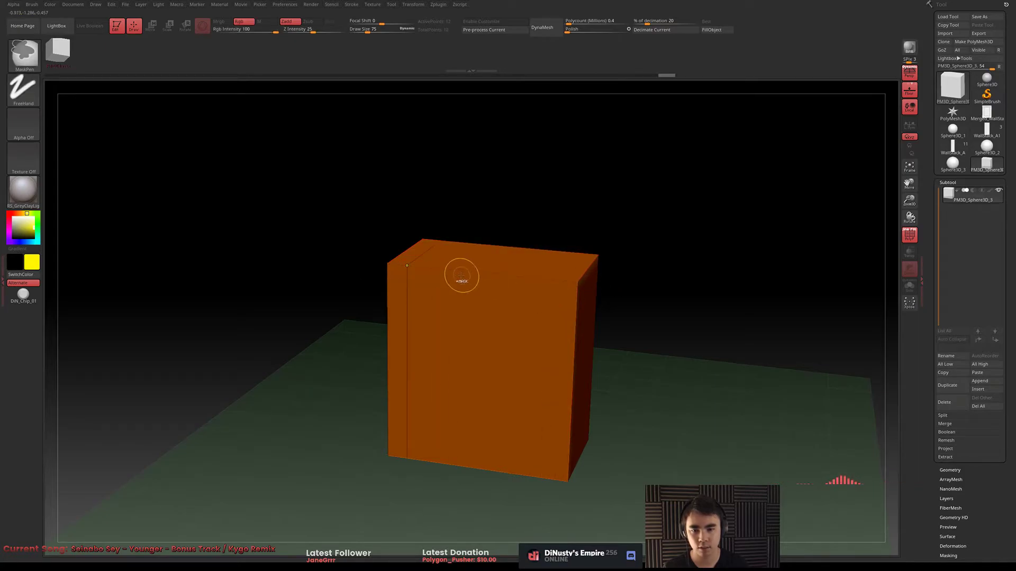
left_click_drag(545, 281, 550, 283)
left_click_drag(644, 339, 602, 342)
Try deleting both vertical edge loops from the box and undo the deletions
key("space")
left_click(567, 340, "alt")
left_click(447, 333, "alt")
left_click_drag(702, 353, 717, 352)
key("ctrl+z")
key("ctrl+z")
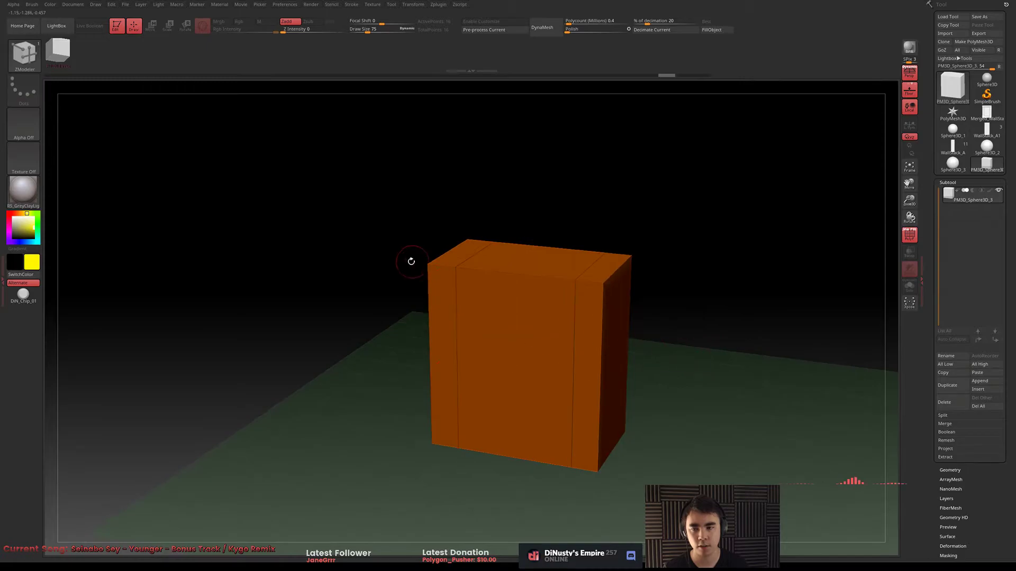
Open the brush palette and undo the insertion of both vertical edge loops
key("b")
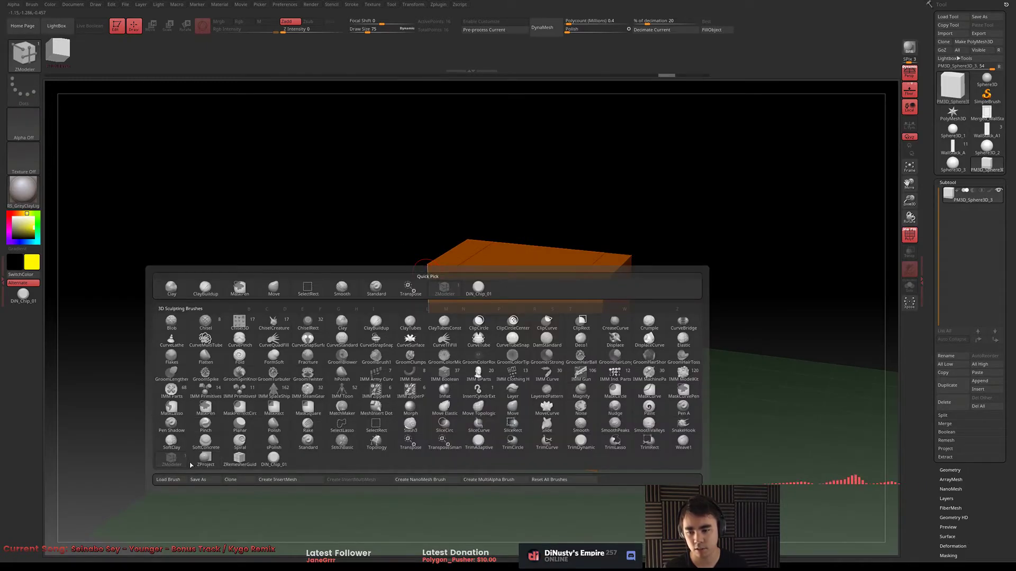
key("ctrl+z")
key("ctrl+z")
mouse_move(742, 319)
left_mouse_down()
mouse_move(736, 333)
mouse_move(711, 335)
left_mouse_up()
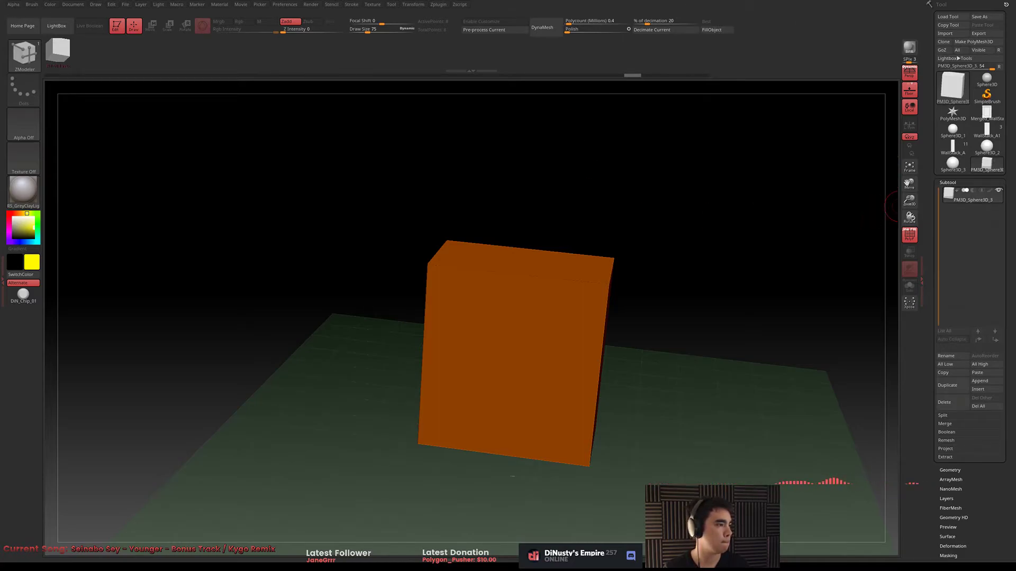
Insert vertical edge loops near both sides of the box's front and bring up the ZModeler edge actions
left_click_drag(714, 164, 632, 188)
left_click(550, 258)
left_click_drag(480, 247, 439, 243)
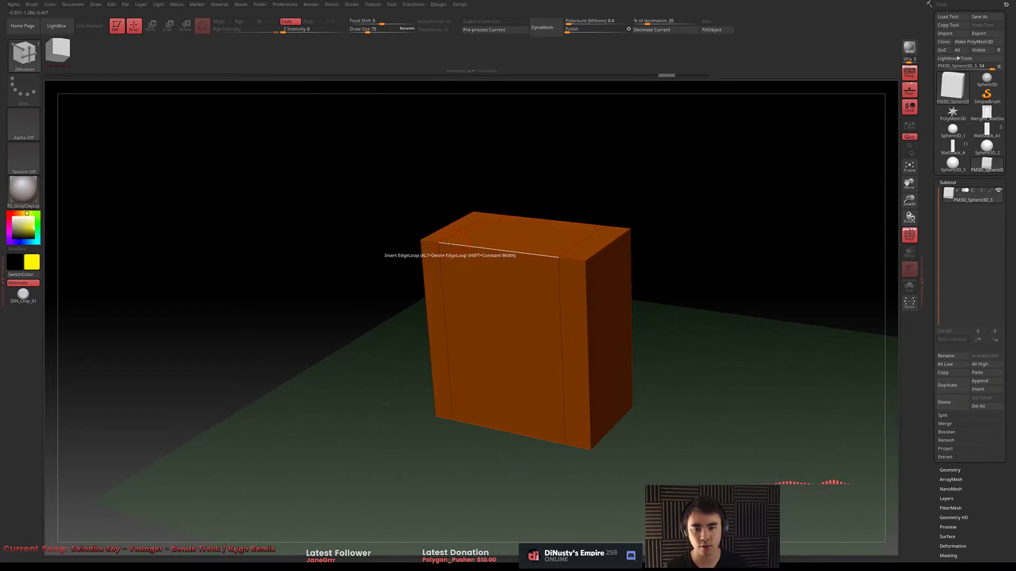
key("space")
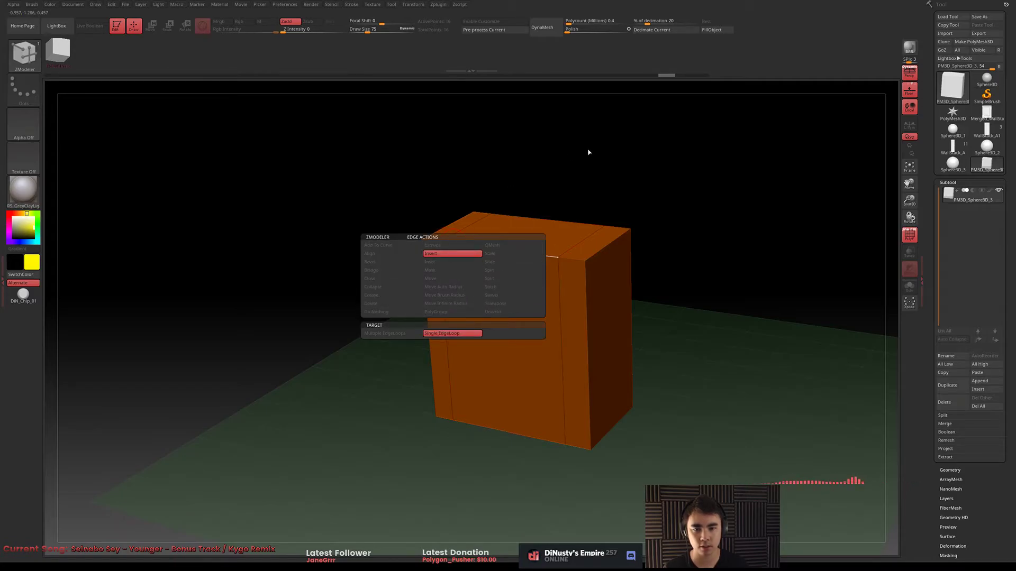
left_click_drag(549, 166, 665, 220)
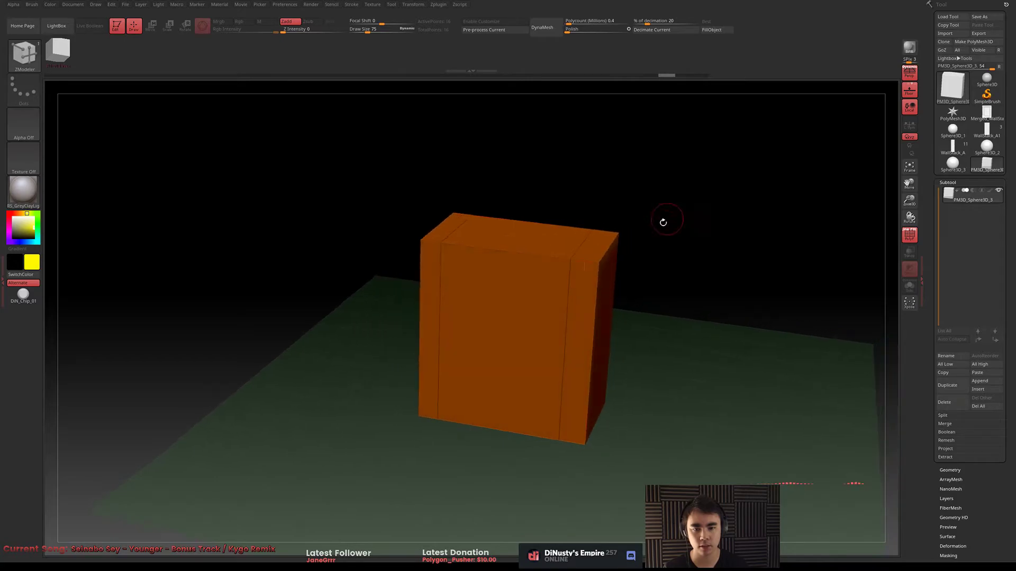
Delete both vertical edge loops and insert them again near the two sides of the box's front
left_click(547, 256, "alt")
left_click(442, 284, "alt")
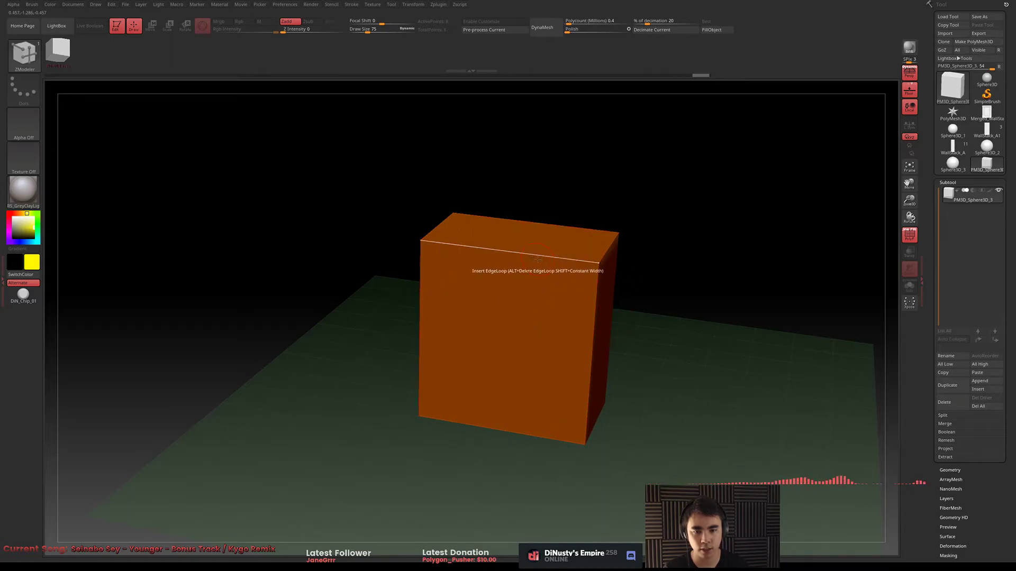
left_click(568, 259)
left_click(445, 244)
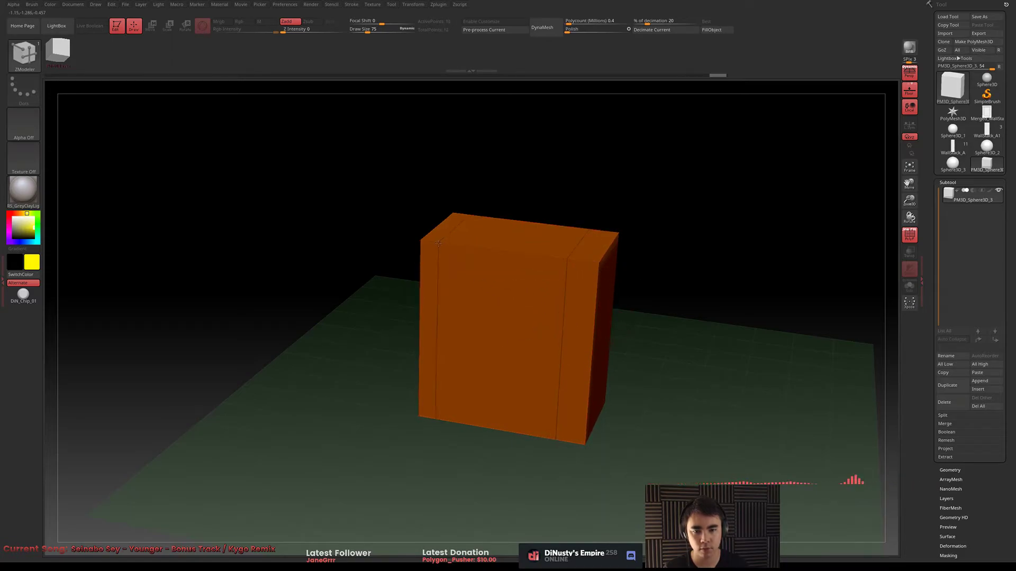
Try marking the side strips and the centre panel of the box's front, then undo the marking
left_click(582, 320)
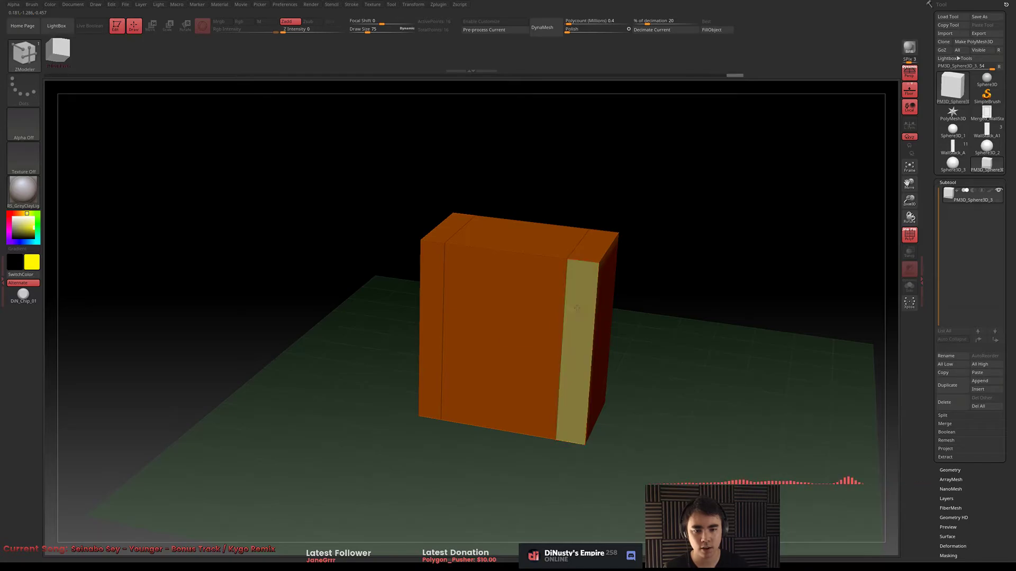
mouse_move(724, 340)
left_mouse_down()
mouse_move(716, 351)
mouse_move(730, 342)
left_mouse_up()
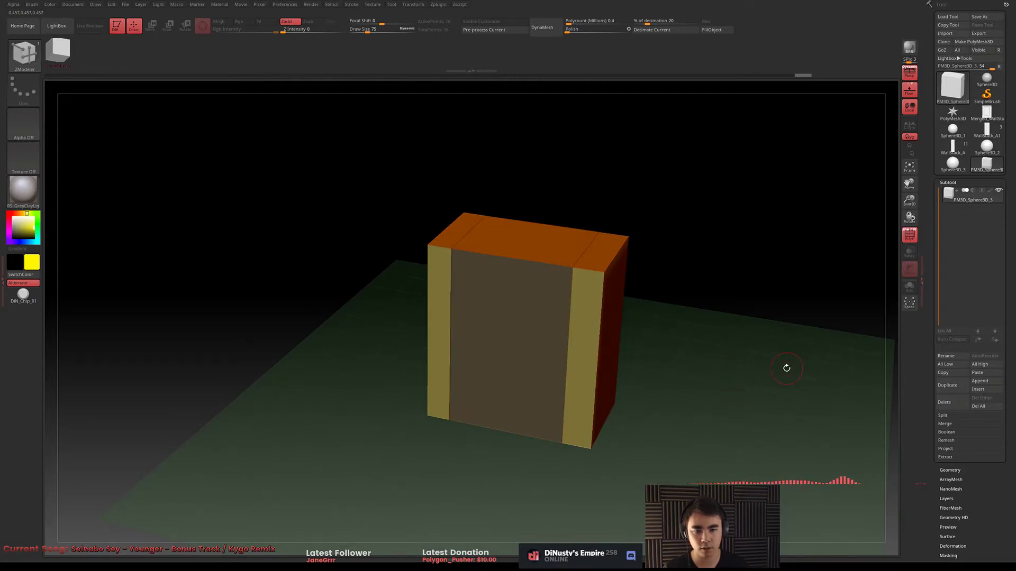
key("ctrl+z")
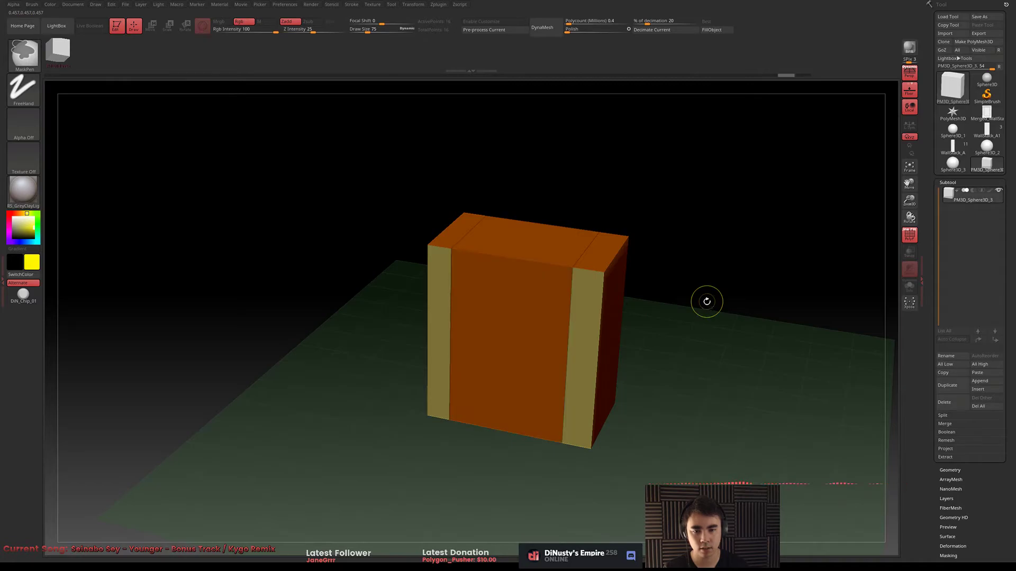
key("ctrl+z")
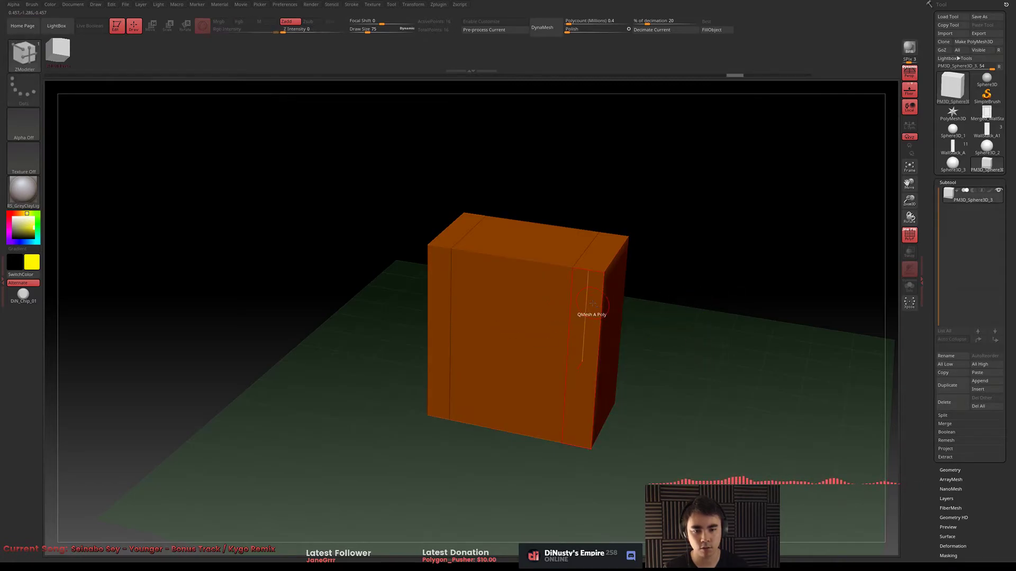
Mark only the two narrow side strips on the box's front as one polygon target
left_click(589, 312)
left_click(442, 317)
left_click_drag(741, 342, 712, 339)
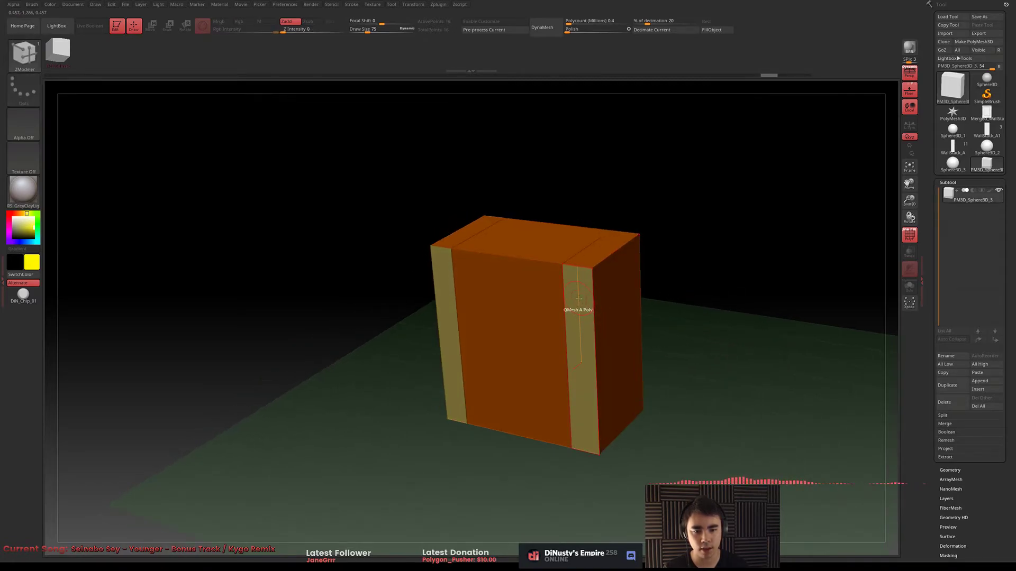
Set the ZModeler polygon action to Extrude and pull both marked strips outward from the box's front as posts
key("space")
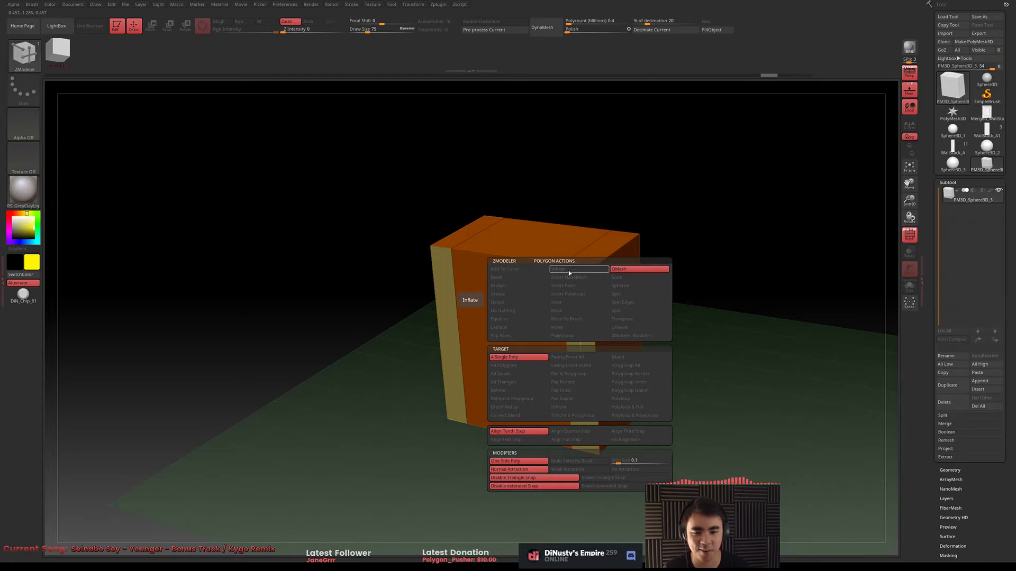
left_click(534, 326)
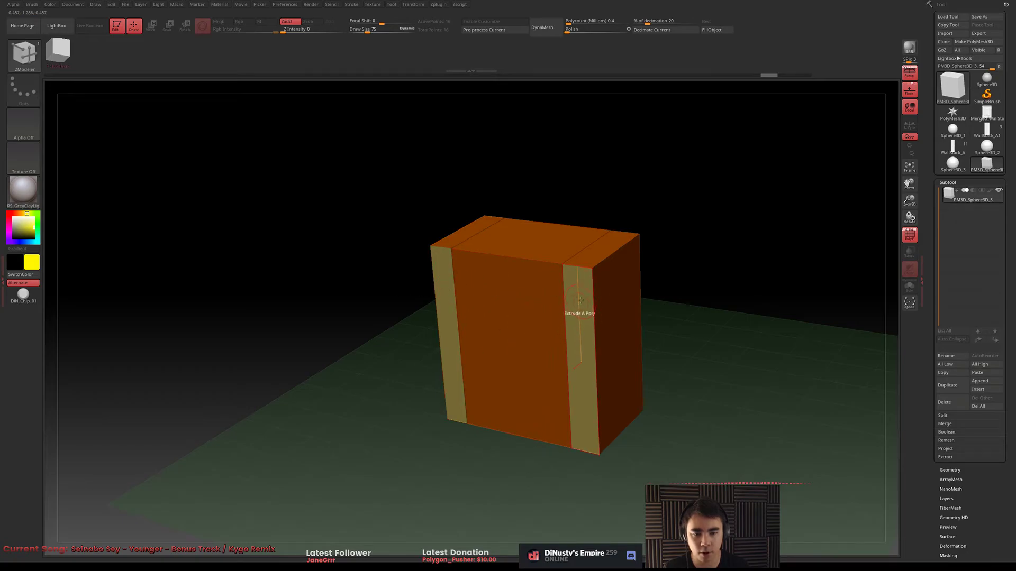
left_click_drag(582, 297, 547, 341)
left_click_drag(696, 358, 707, 385)
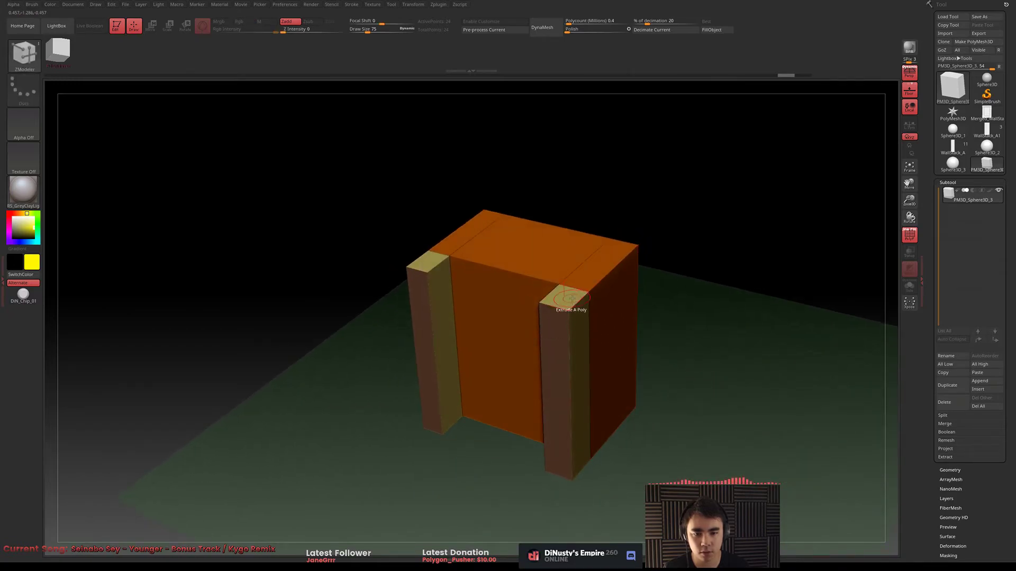
Try editing the top faces of the two posts with ZModeler and undo the changes
key("ctrl+z")
left_click(570, 297)
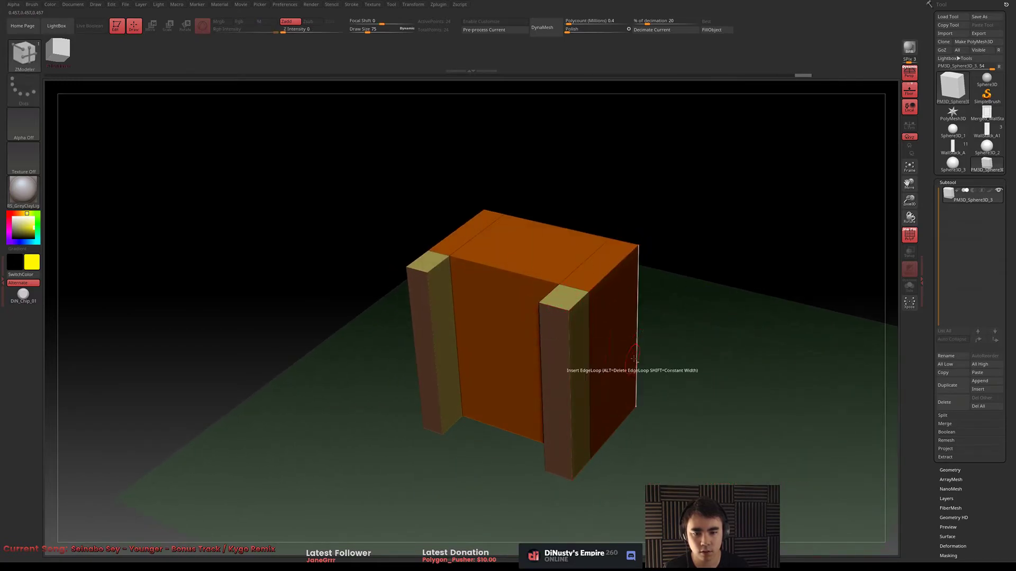
key("ctrl")
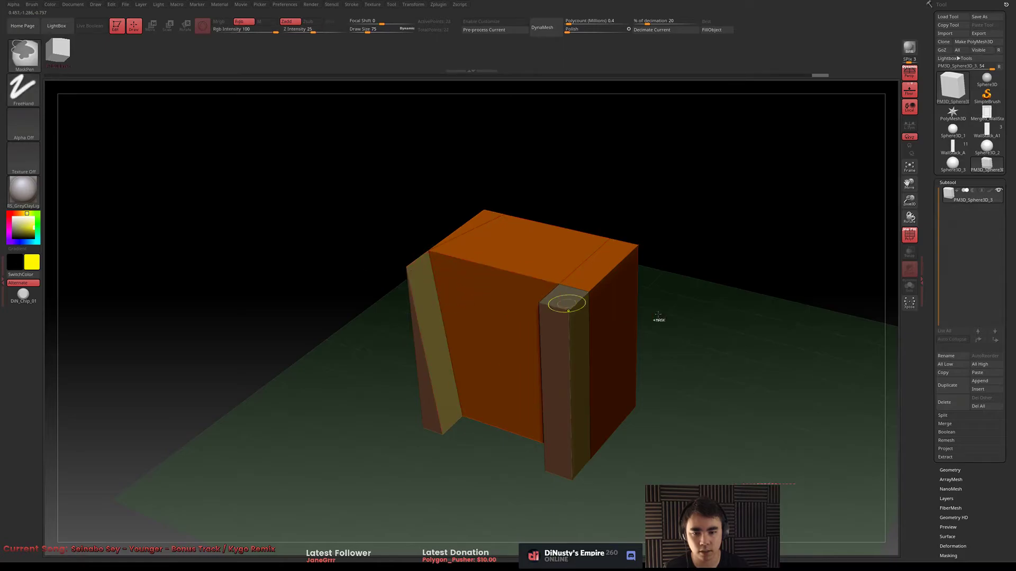
left_click_drag(424, 260, 430, 237)
key("ctrl+z")
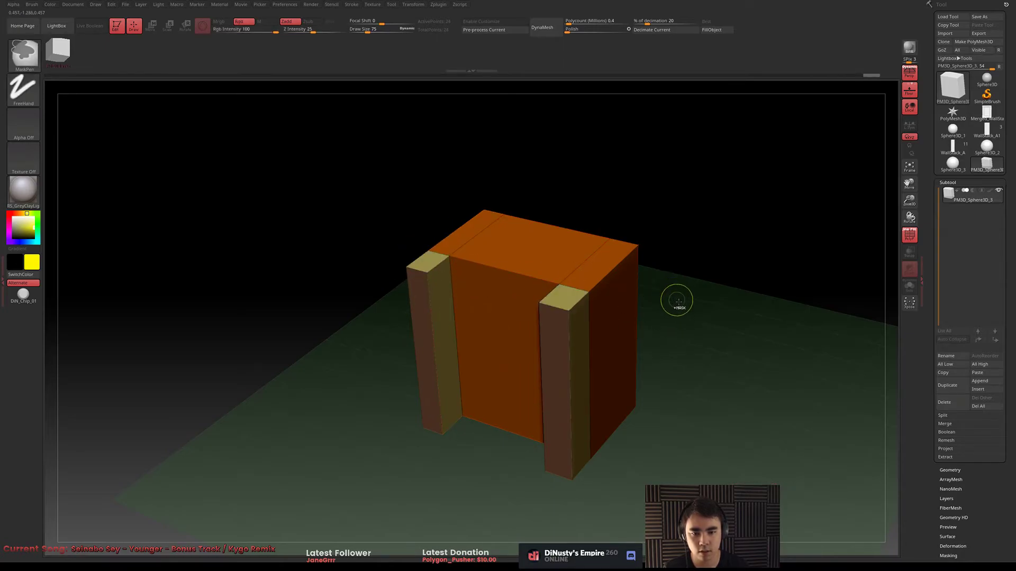
left_click_drag(760, 358, 786, 313)
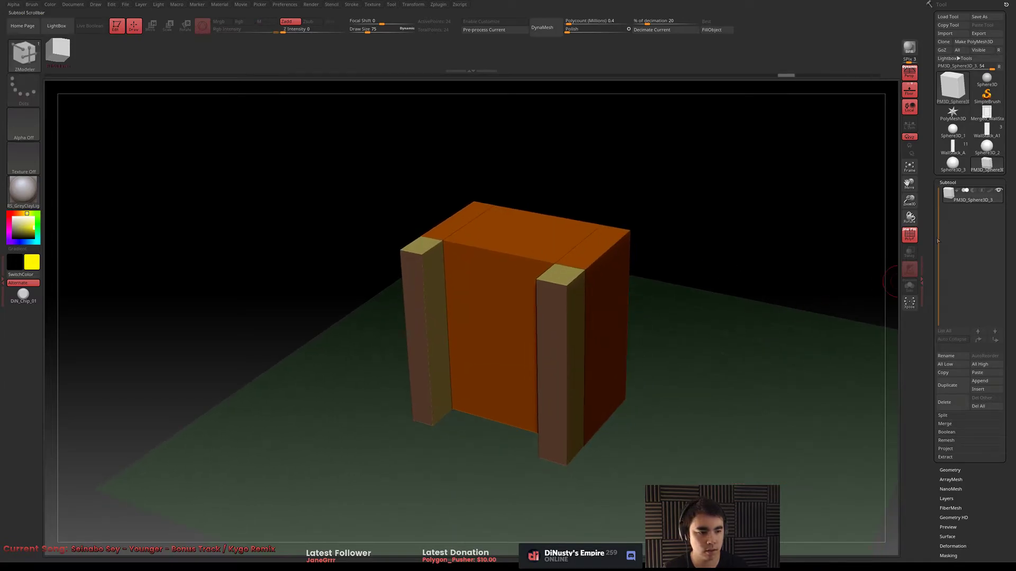
Put all of the mesh's faces into a single polygroup
left_click(956, 182)
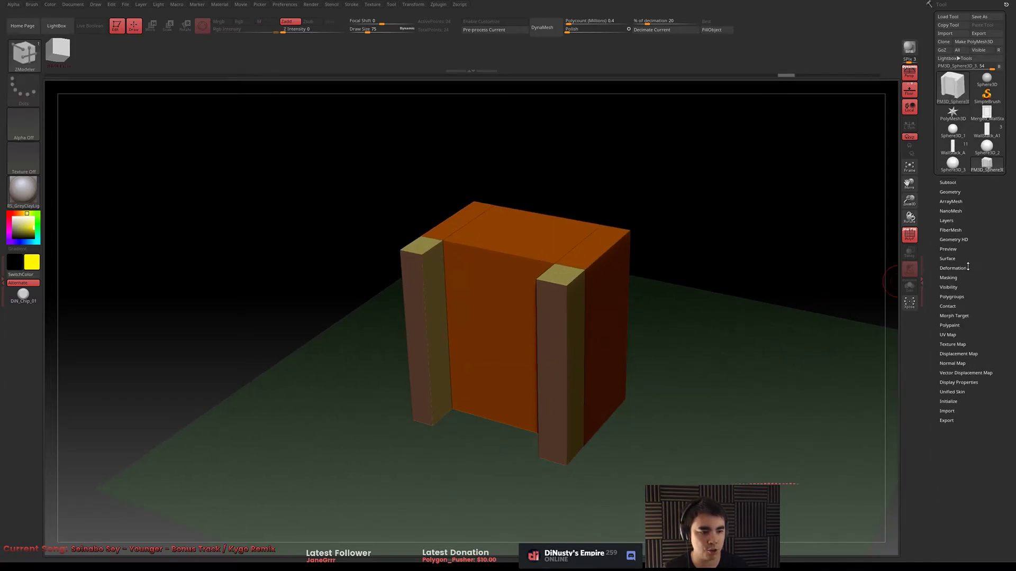
left_click(966, 295)
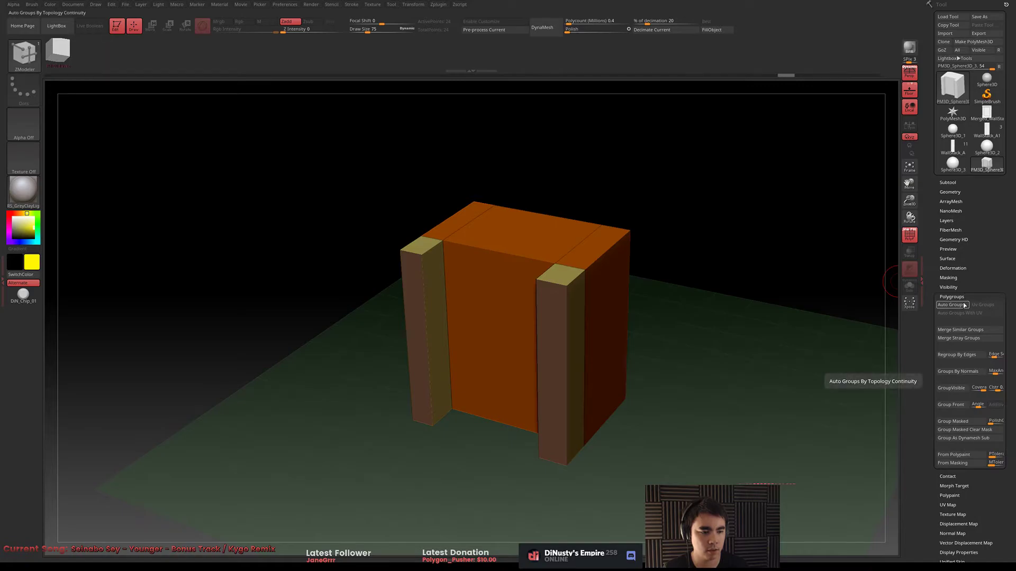
left_click(951, 388)
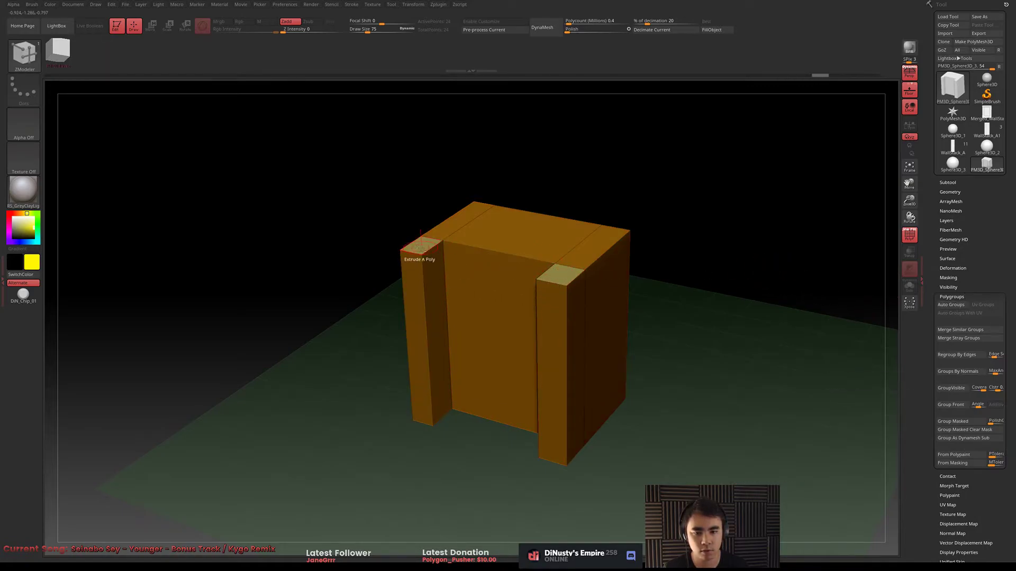
Try extruding a post's top face upward, undo it, and regroup the mesh with Auto Groups
left_click_drag(414, 251, 417, 189)
key("ctrl+z")
left_click_drag(719, 315, 733, 290)
left_click(960, 306)
left_click_drag(814, 301, 811, 303)
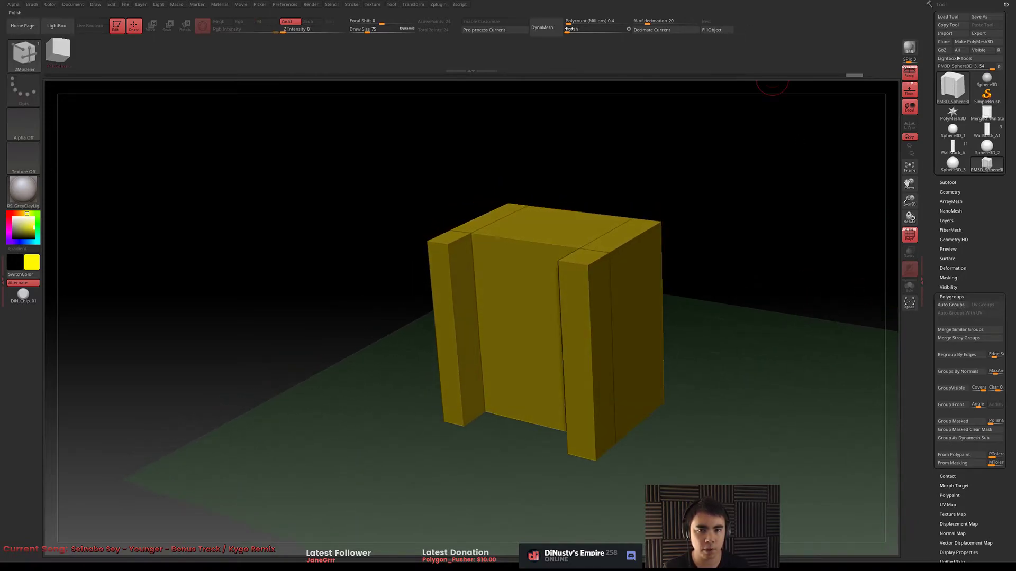
Enable interface customization, add an Auto Groups button beside FillObject, and turn customization off again
left_click(488, 24)
left_click_drag(950, 304, 767, 46, "ctrl+alt")
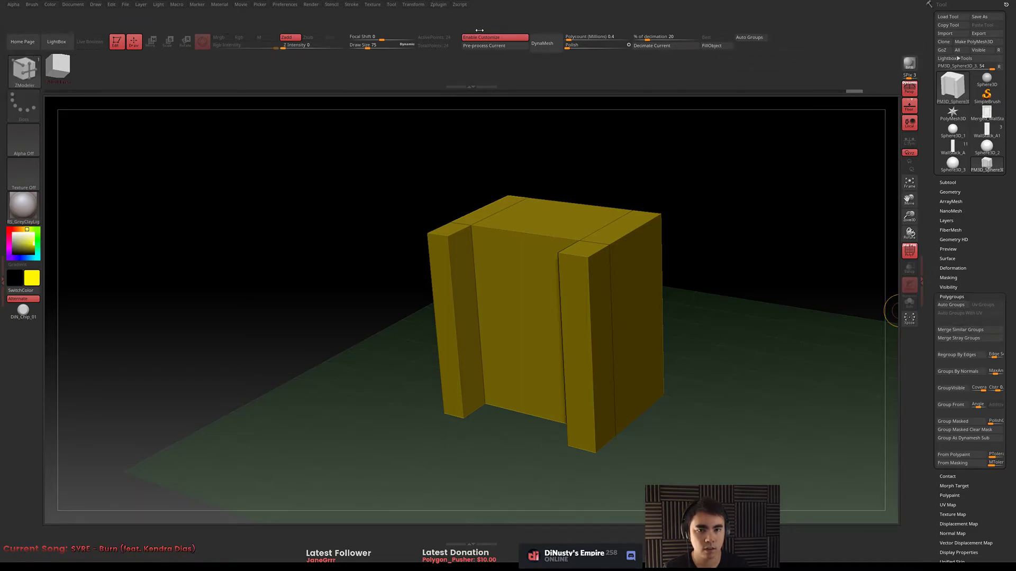
left_click(495, 37)
left_click_drag(681, 132, 660, 113)
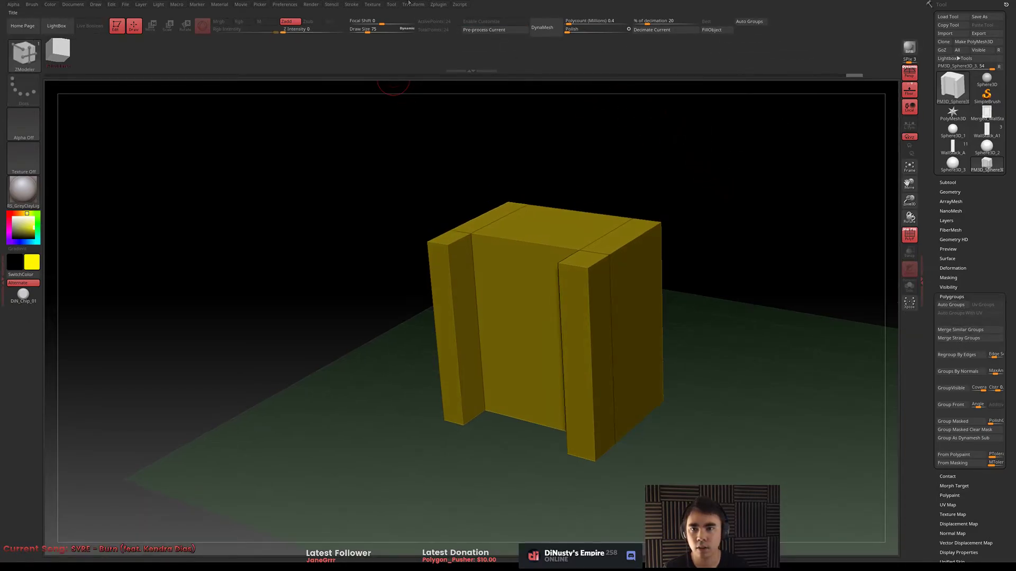
Store the customized interface as the default configuration with Store Config
left_click(290, 5)
left_click(309, 32)
left_click(310, 32)
left_click(309, 32)
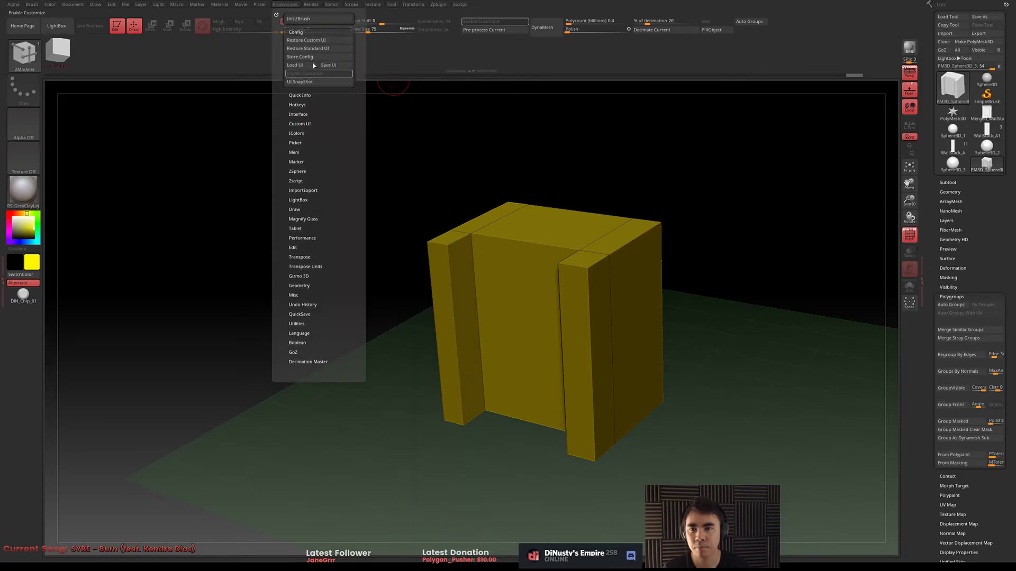
left_click(304, 57)
left_click(571, 303)
Mask everything except the block's upper part and move that part upward to make the block taller
left_click_drag(688, 312, 730, 288)
key("w")
left_click_drag(315, 157, 706, 280, "ctrl")
left_click(712, 274, "ctrl")
left_click_drag(506, 284, 508, 155)
mouse_move(692, 212)
left_mouse_down()
mouse_move(662, 260)
mouse_move(678, 312)
mouse_move(692, 179)
left_mouse_up()
key("q")
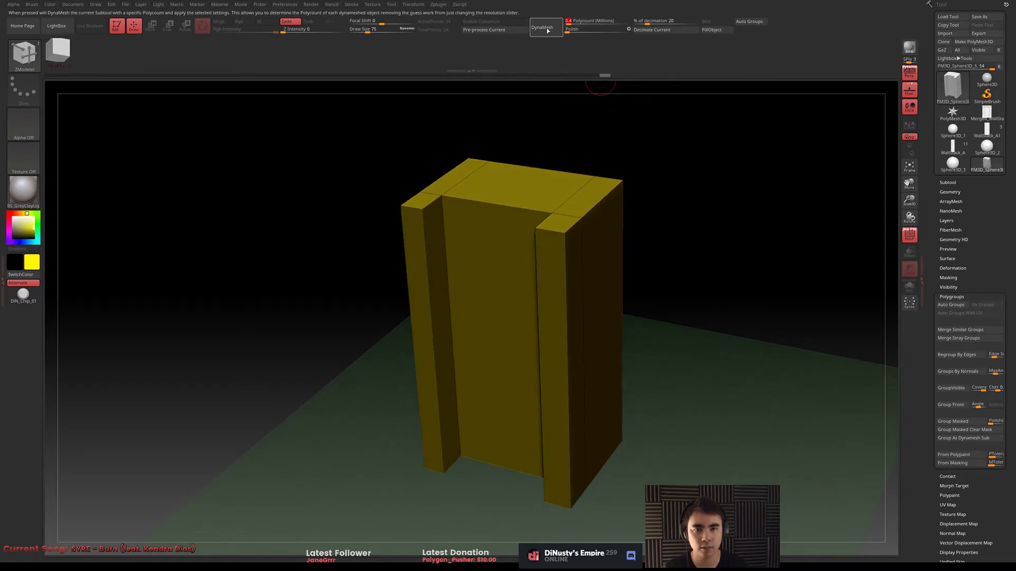
Remesh the block with DynaMesh and switch to the DiN_Chip_01 brush with a draw size of 98
left_click_drag(705, 159, 711, 203)
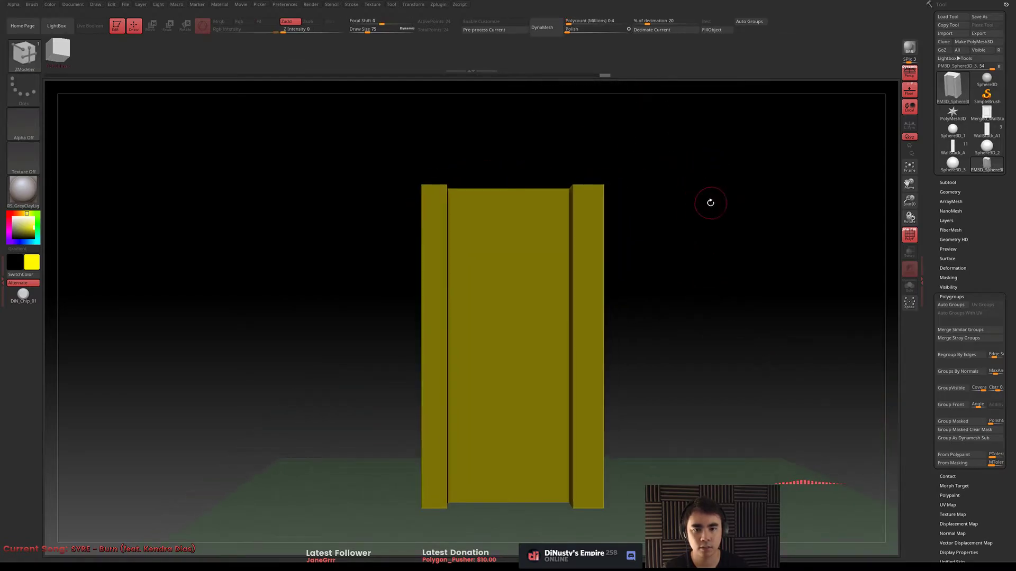
left_click(542, 27)
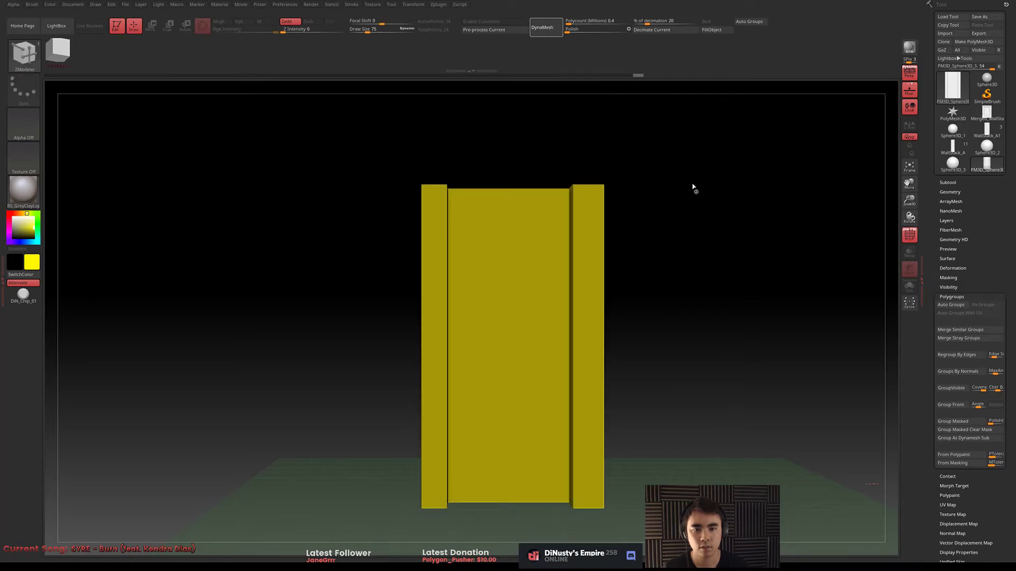
mouse_move(741, 211)
left_mouse_down()
mouse_move(743, 229)
mouse_move(712, 247)
left_mouse_up()
left_click(25, 296)
key("space")
Try a few chip brush strokes on the upper corner of the right-hand post and undo them
left_click(549, 216)
left_click(544, 225)
left_click(545, 231)
key("ctrl+z")
key("ctrl+z")
key("ctrl+z")
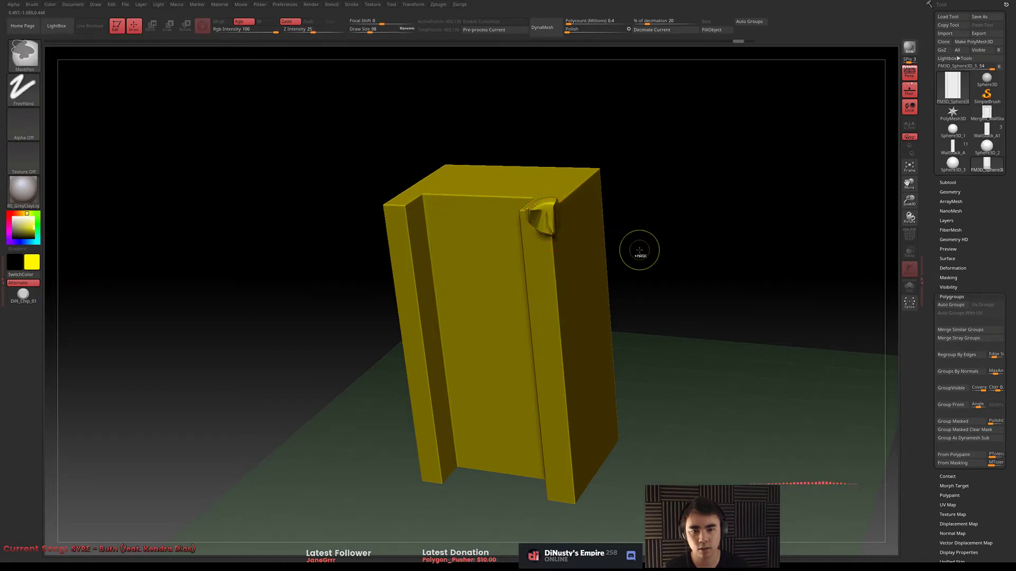
Switch the DiN_Chip_01 brush to subtractive Zsub mode
mouse_move(675, 249)
left_mouse_down()
mouse_move(680, 226)
mouse_move(688, 233)
left_mouse_up()
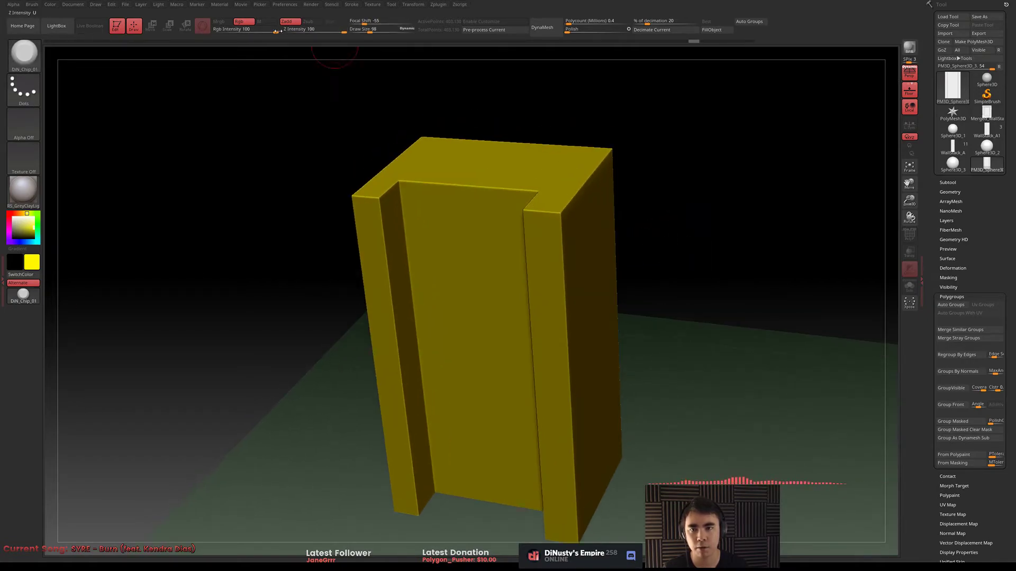
left_click(306, 23)
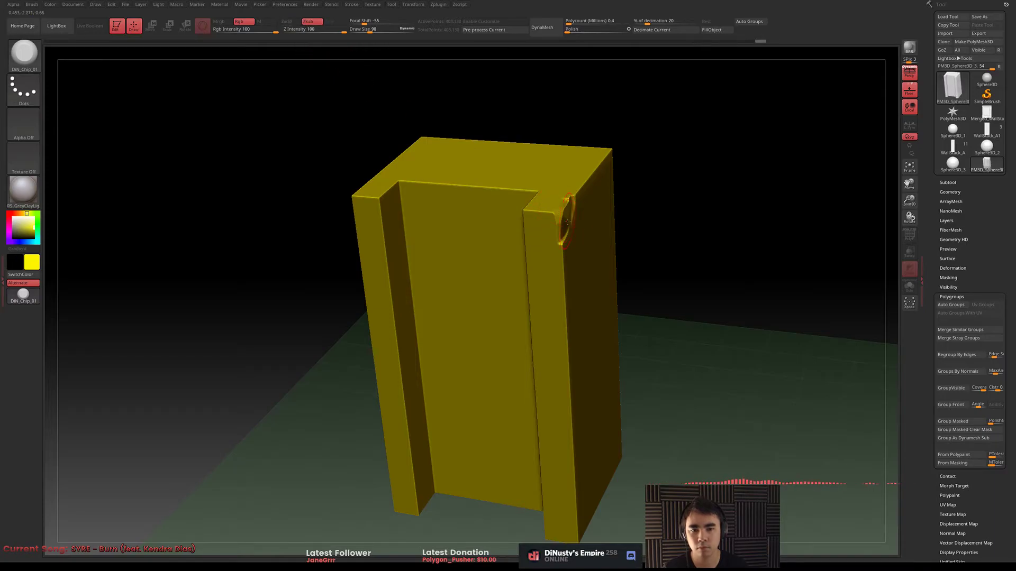
Undo the recent chip strokes on the post corner and assign Alpha 28 to the DiN_Chip_01 brush
key("ctrl+z")
key("ctrl+z")
key("ctrl+z")
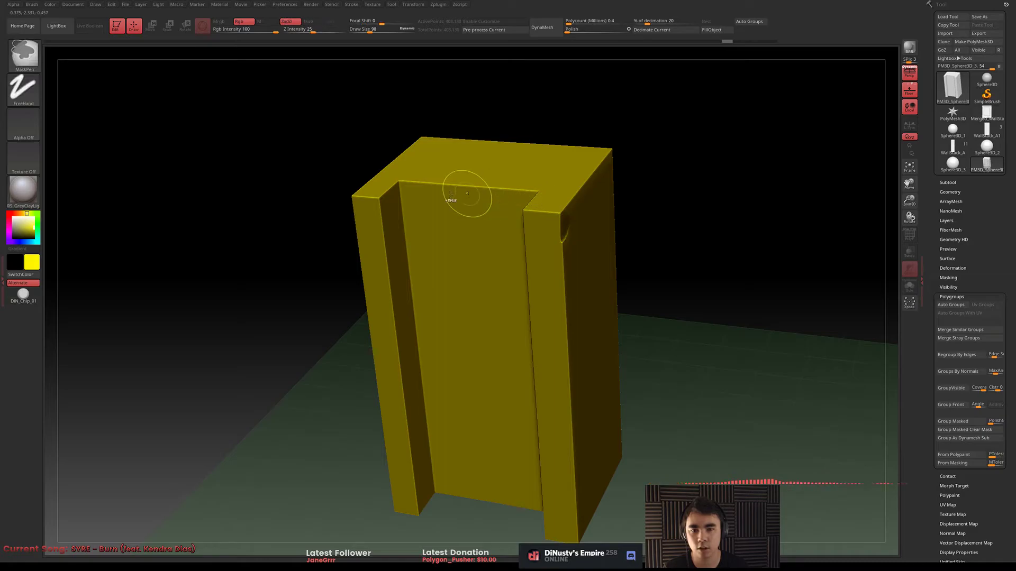
key("ctrl+z")
key("ctrl+z")
left_click(28, 127)
left_click(136, 130)
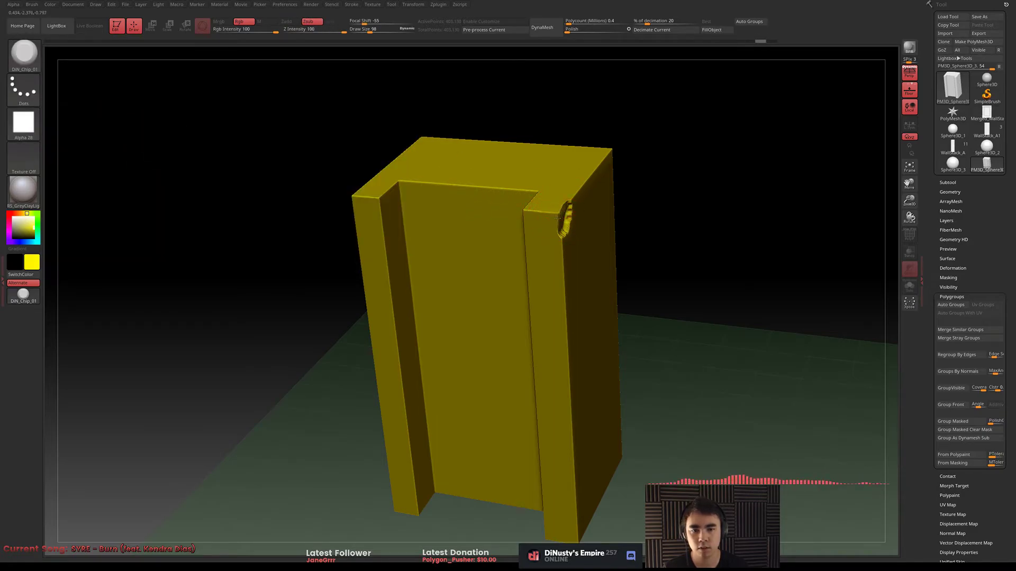
Try chip strokes with the square alpha on the upper corner of the right-hand post and undo them
mouse_move(562, 247)
left_mouse_down()
mouse_move(571, 208)
mouse_move(571, 235)
left_mouse_up()
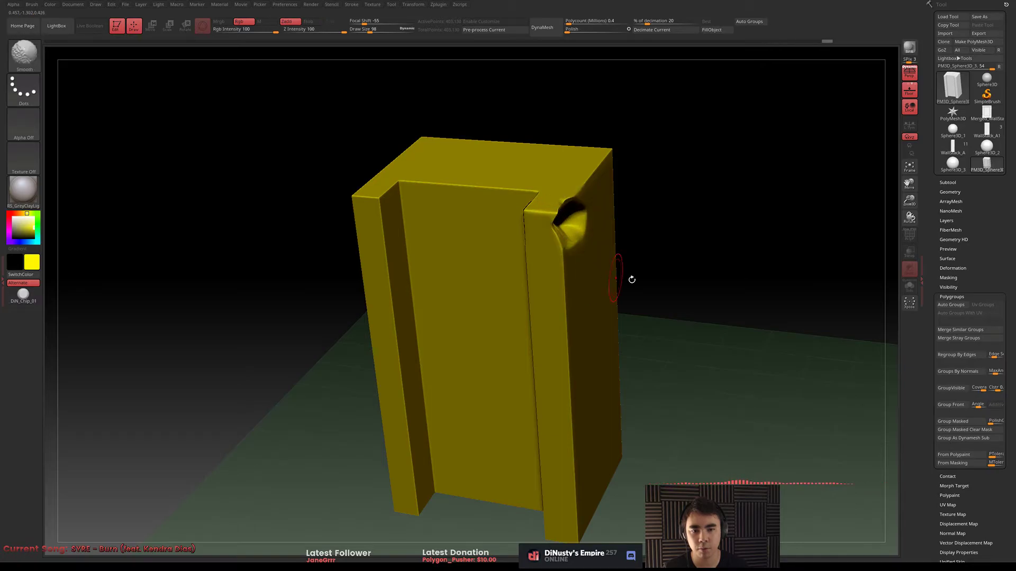
left_click_drag(768, 267, 697, 271)
key("ctrl+z")
key("ctrl+z")
key("ctrl+z")
key("ctrl+z")
key("ctrl+z")
key("ctrl+z")
key("ctrl+z")
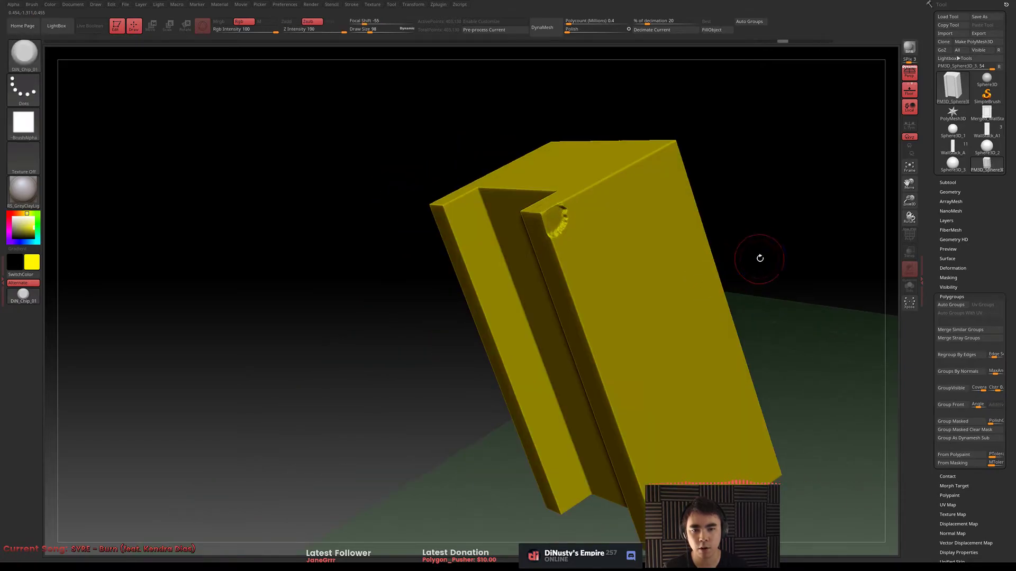
Turn on the polyframe, undo back to the block's mesh before DynaMesh, and snap to the front view
key("shift+f")
left_click_drag(760, 258, 775, 251)
key("ctrl+z")
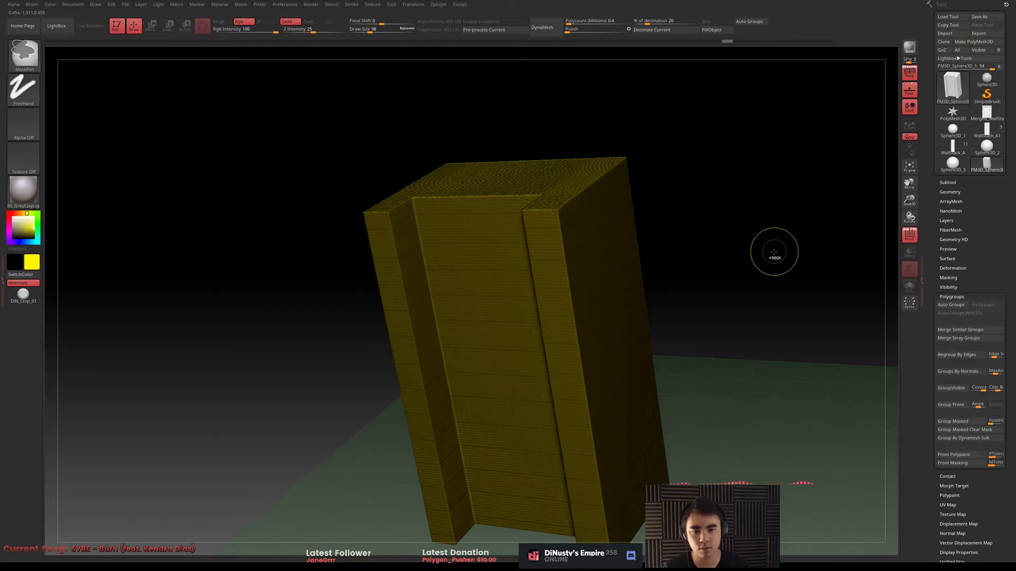
key("ctrl+z")
key("ctrl+z")
key("ctrl+z")
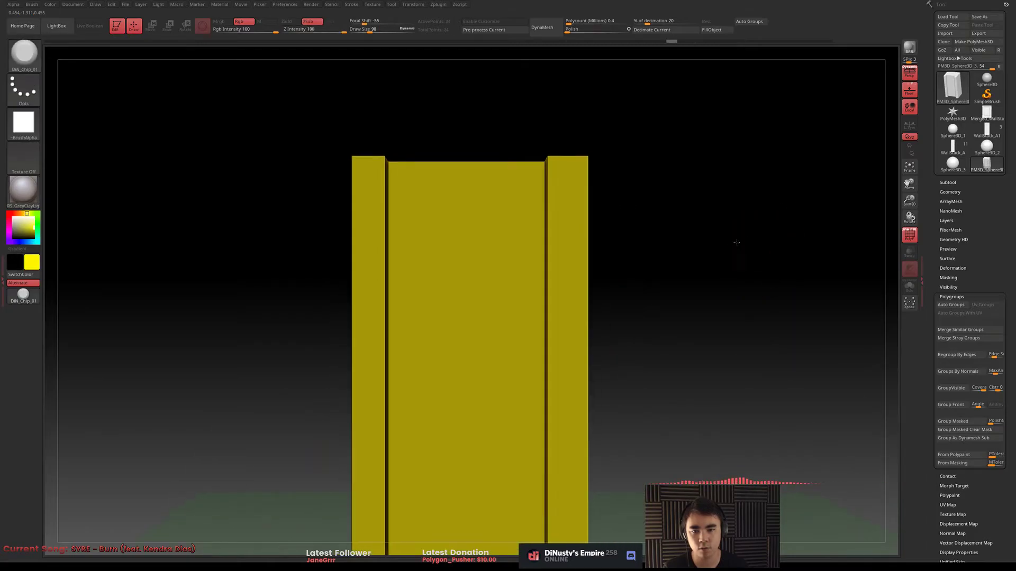
left_click_drag(712, 262, 737, 247, "shift")
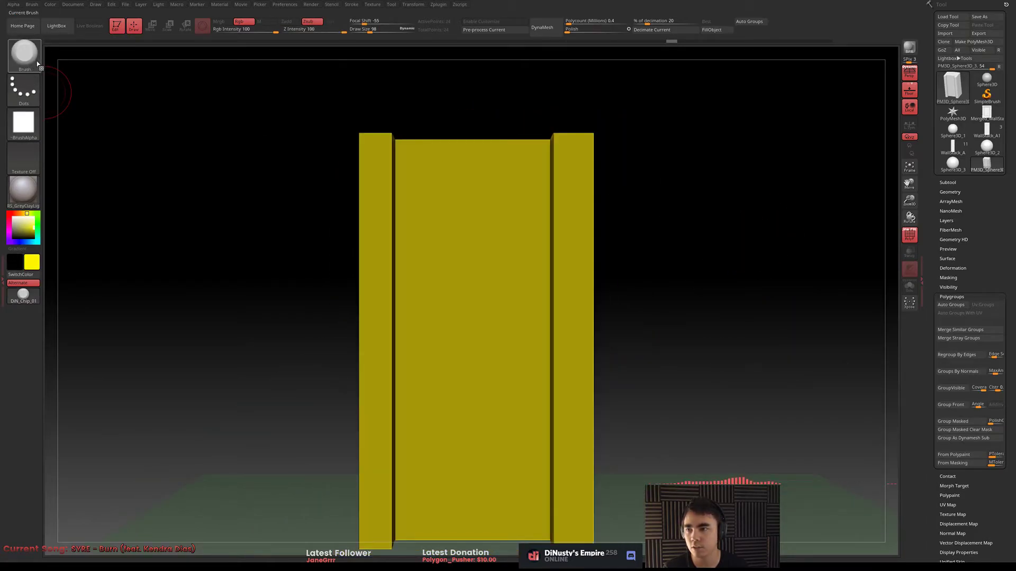
Try rectangular selections across the upper part of the block and undo them
key("ctrl")
key("ctrl+shift")
key("ctrl")
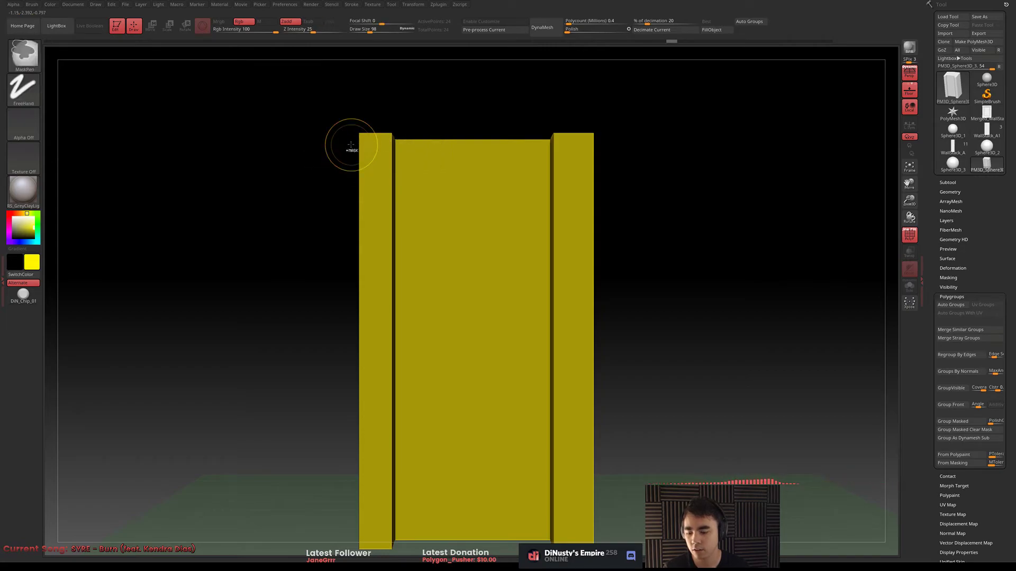
left_click_drag(222, 97, 712, 276, "ctrl+shift")
key("ctrl+z")
left_click_drag(267, 107, 734, 303, "ctrl+shift")
key("ctrl+z")
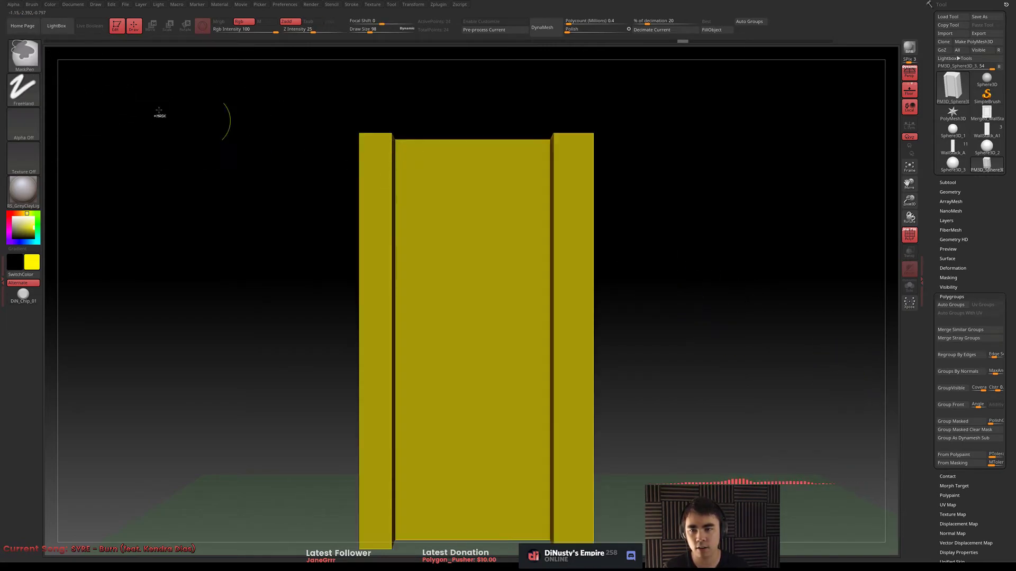
Choose the SliceRect brush, try slicing across the upper part of the block, and undo the cut
left_click(31, 66, "ctrl+shift")
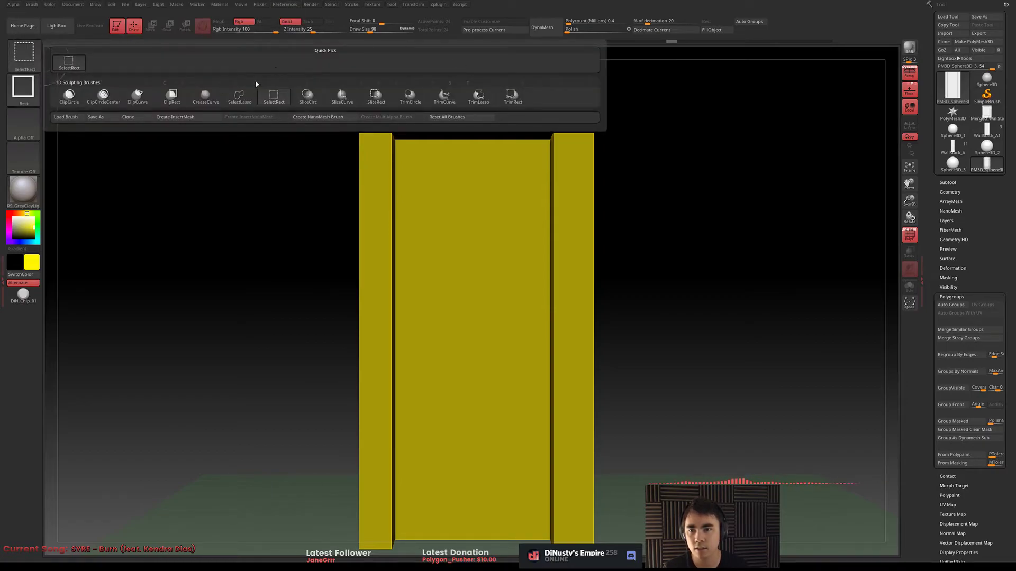
left_click(376, 96)
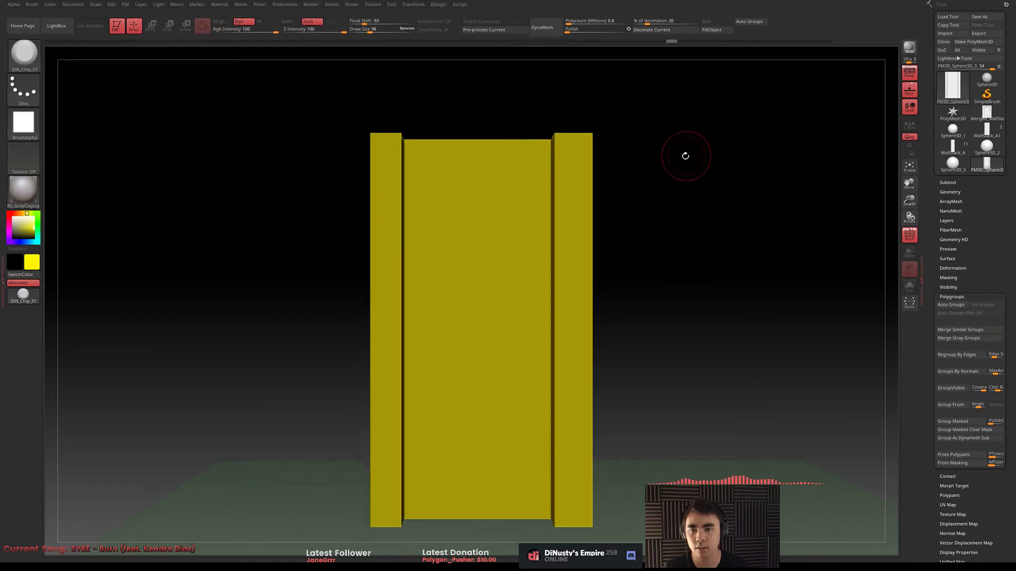
left_click_drag(687, 154, 674, 177)
left_click_drag(601, 256, 788, 307, "ctrl+shift")
left_click_drag(229, 91, 750, 325, "ctrl+shift")
key("ctrl+z")
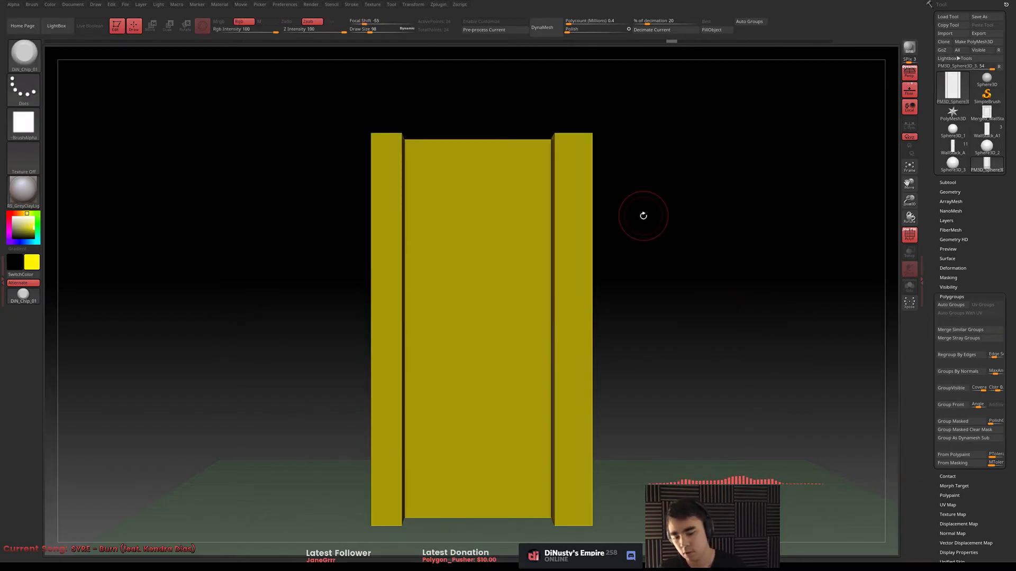
Turn off perspective and slice the upper part of the block into its own polygroup with SliceRect
key("p")
left_click_drag(684, 290, 698, 285, "alt")
left_click_drag(250, 100, 788, 268, "ctrl+shift")
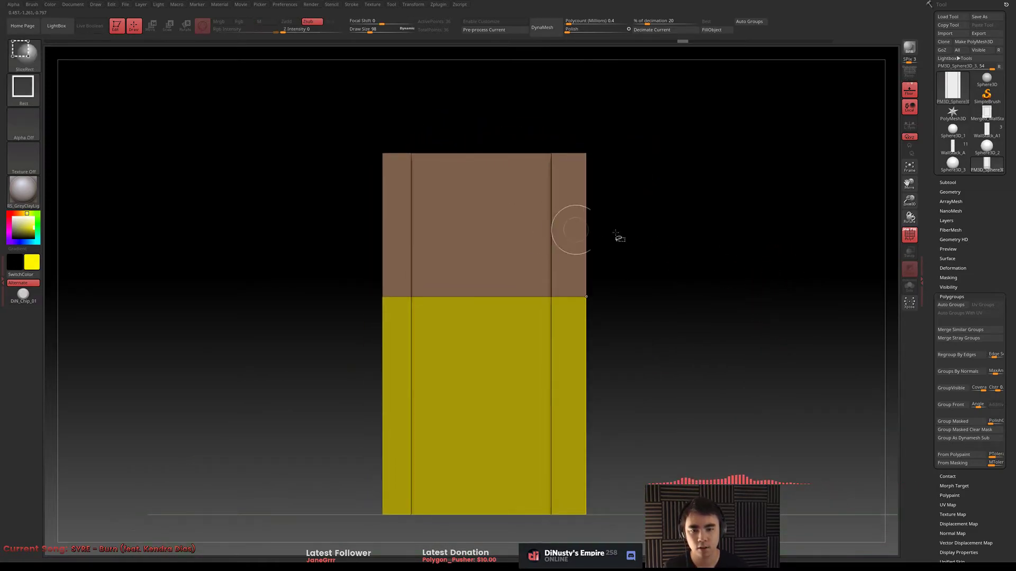
Switch back to the SelectRect brush and isolate the block's sliced upper polygroup
key("ctrl")
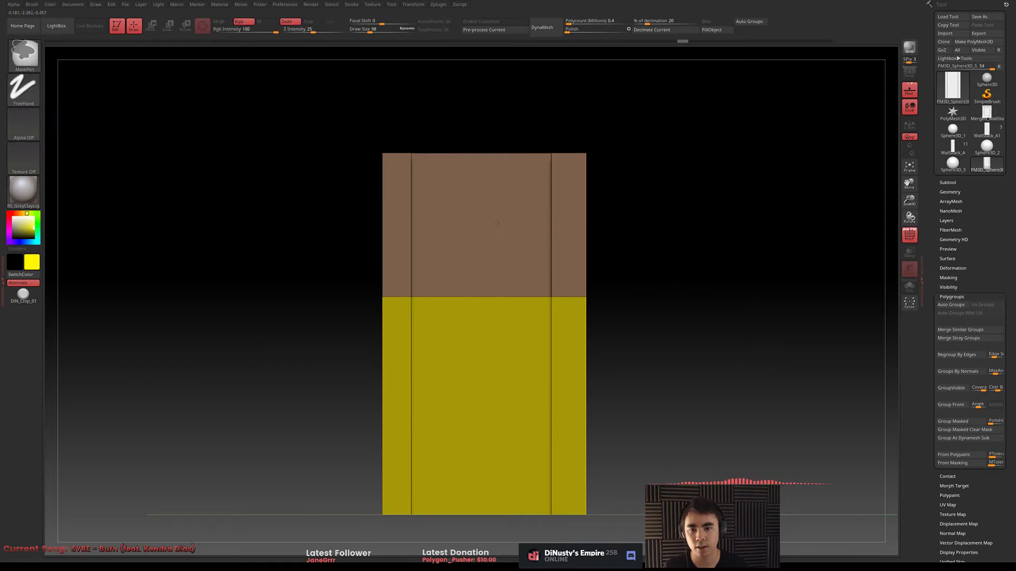
left_click(24, 55, "ctrl+shift")
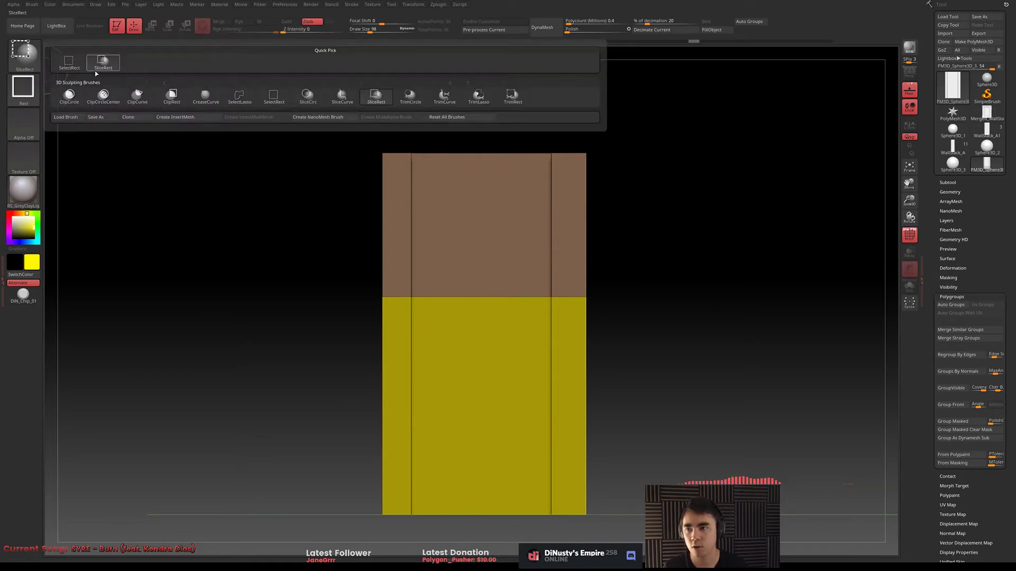
left_click(72, 62, "ctrl+shift")
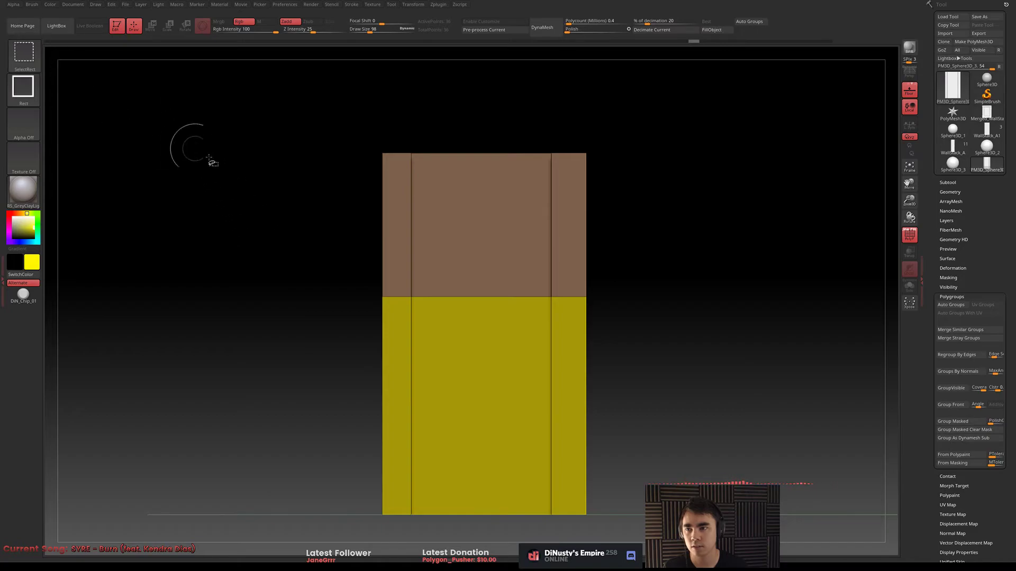
left_click_drag(734, 201, 680, 227)
left_click(540, 228, "ctrl+shift")
mouse_move(754, 296)
left_mouse_down()
mouse_move(717, 236)
mouse_move(713, 247)
left_mouse_up()
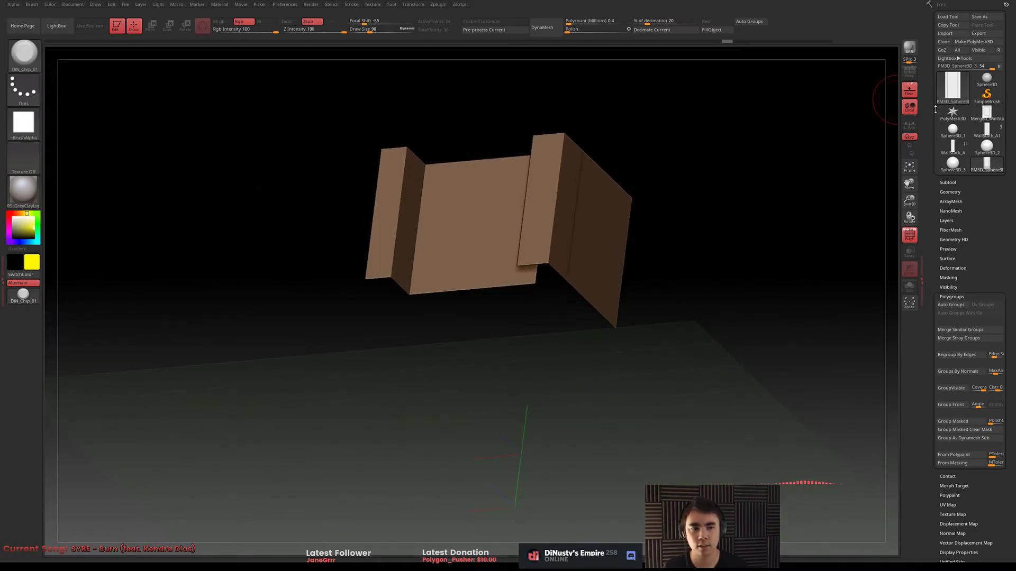
Hide the floor grid and unhide the rest of the block
left_click(911, 90)
mouse_move(739, 193)
left_mouse_down()
mouse_move(738, 182)
mouse_move(719, 221)
mouse_move(732, 229)
mouse_move(764, 221)
mouse_move(712, 239)
left_mouse_up()
left_click(737, 222, "ctrl+shift")
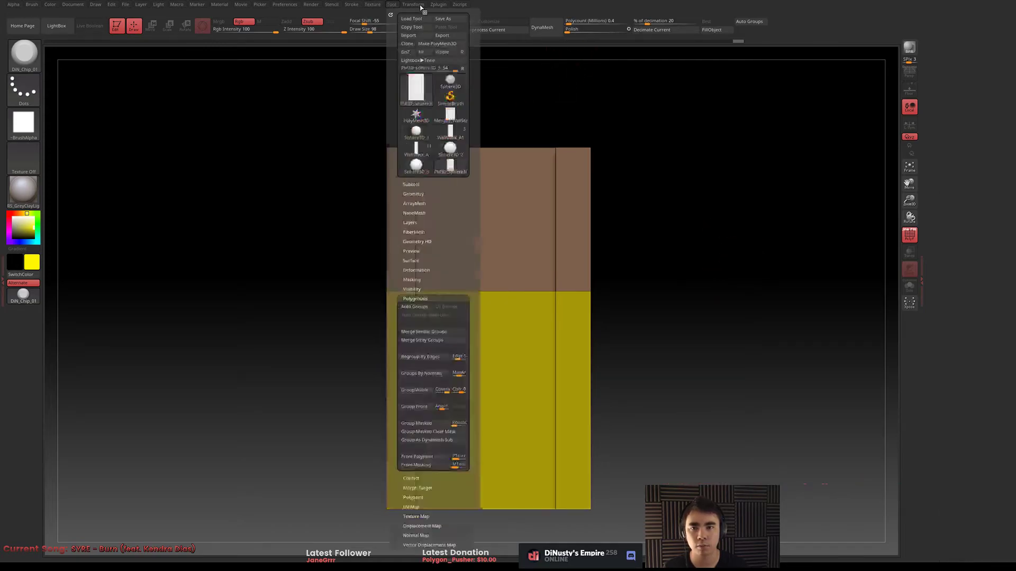
Expand the side tray that holds the Material and Brush palettes
left_click(909, 72)
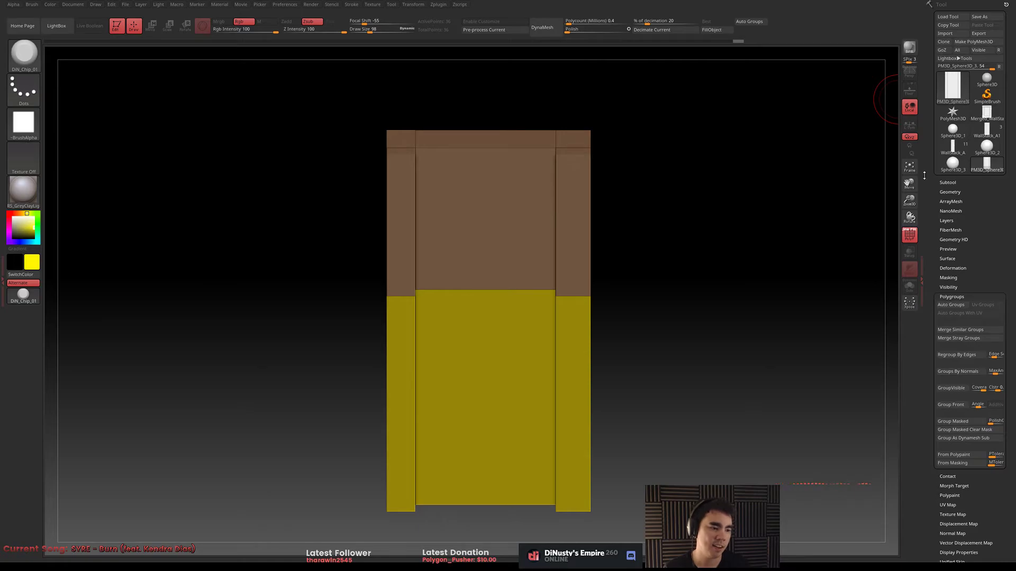
left_click_drag(697, 135, 698, 190)
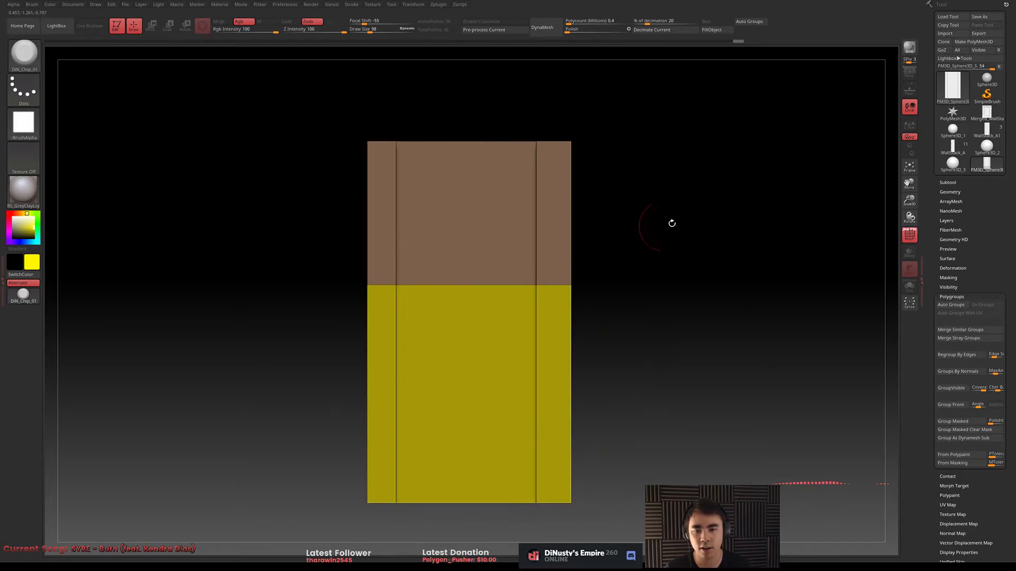
left_click_drag(614, 232, 750, 226)
left_click(2, 66)
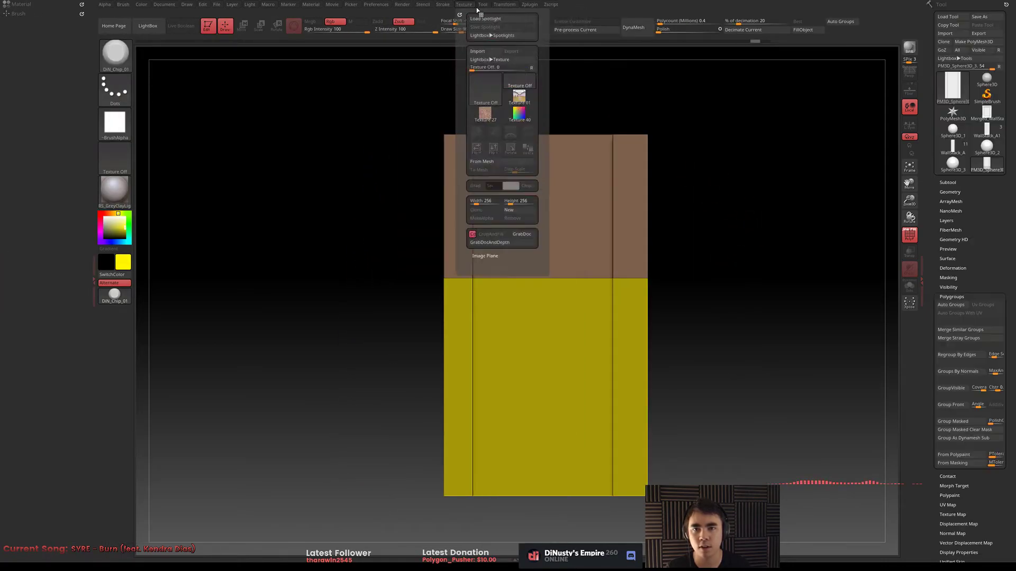
mouse_move(530, 8)
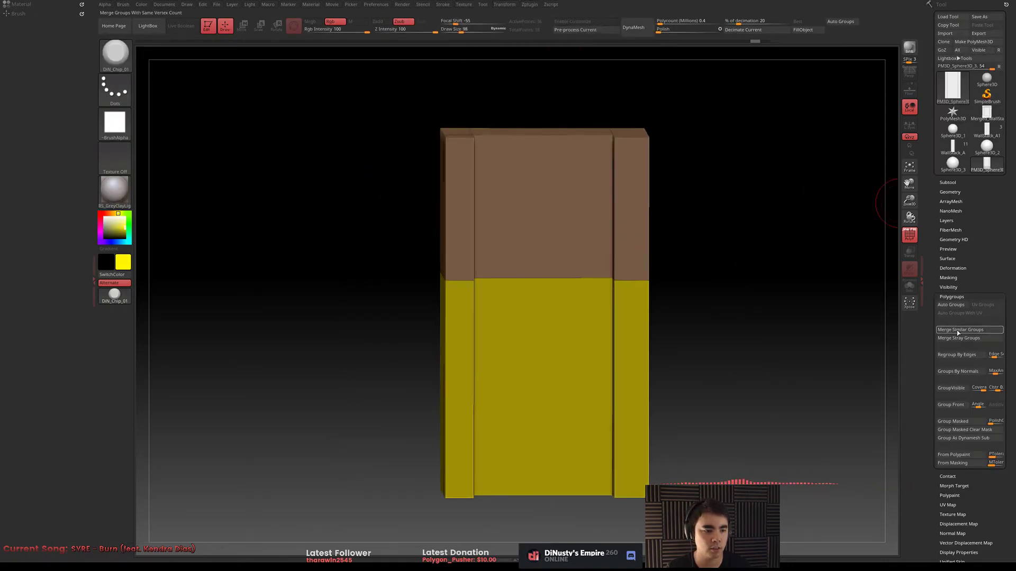
Enable the Groups option in the DynaMesh settings and remesh the block so its two polygroups become separate solids
left_click(953, 297)
left_click(956, 182)
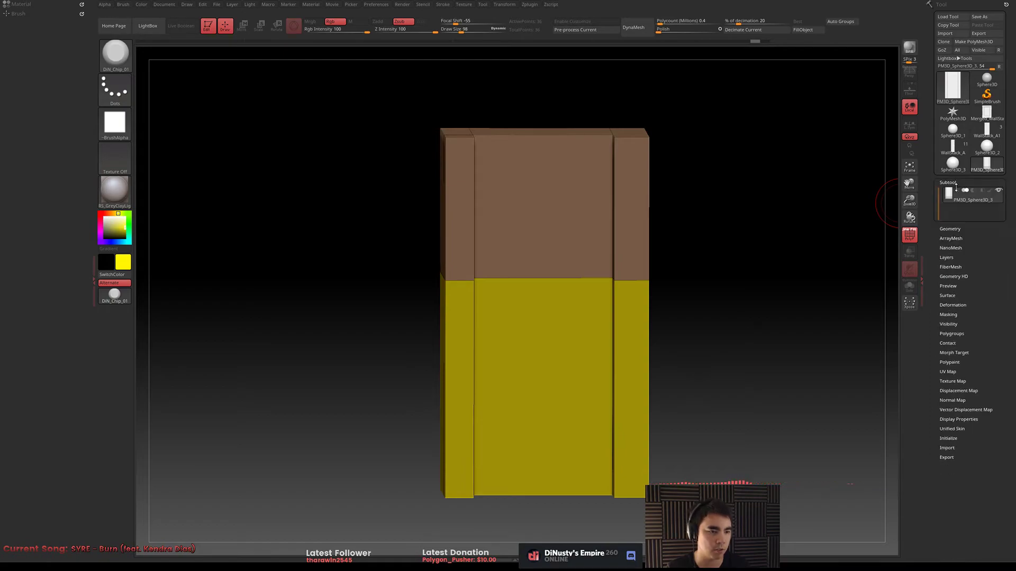
left_click(955, 182)
left_click(970, 192)
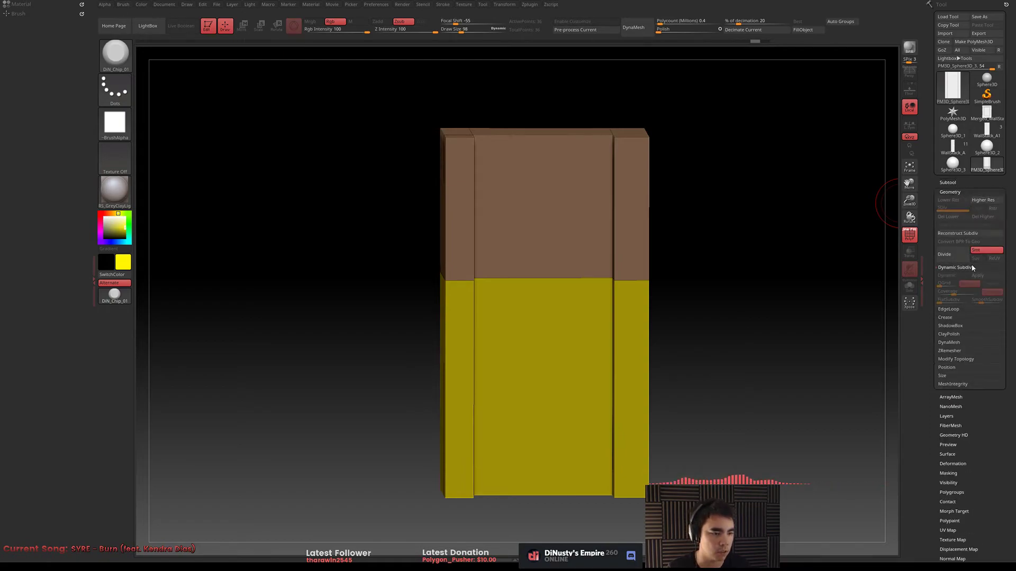
left_click(950, 309)
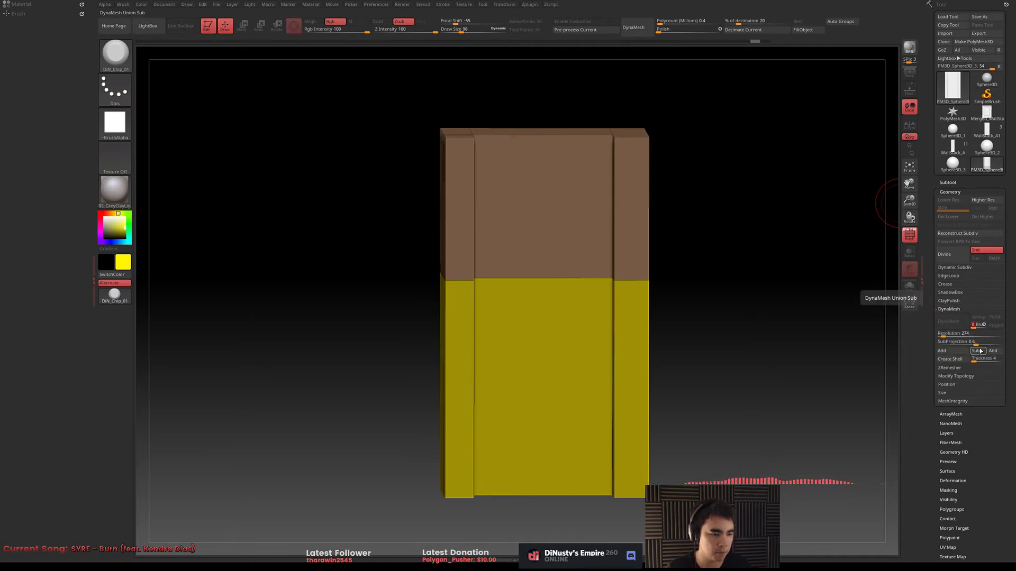
left_click(982, 320)
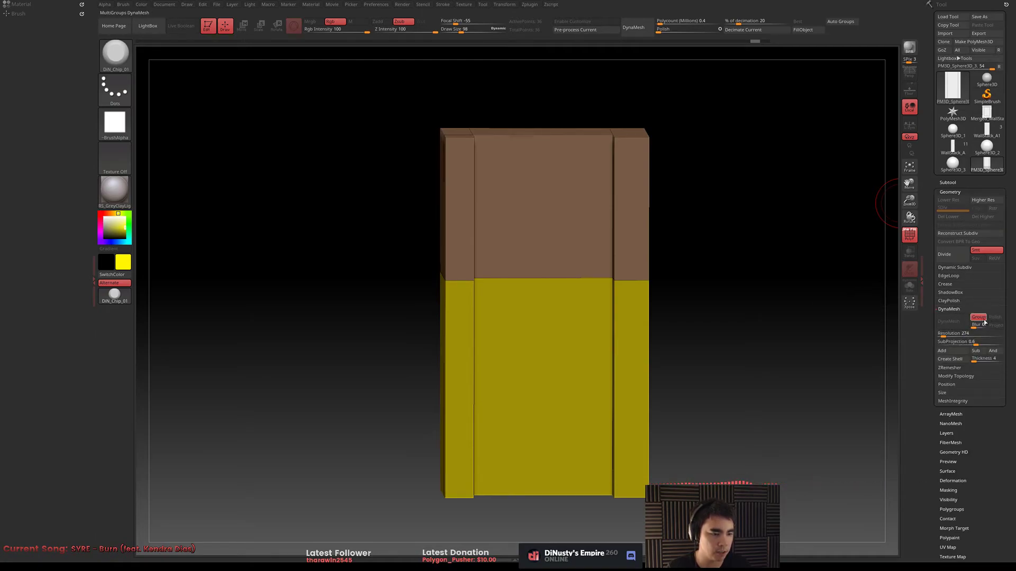
left_click_drag(737, 249, 680, 268)
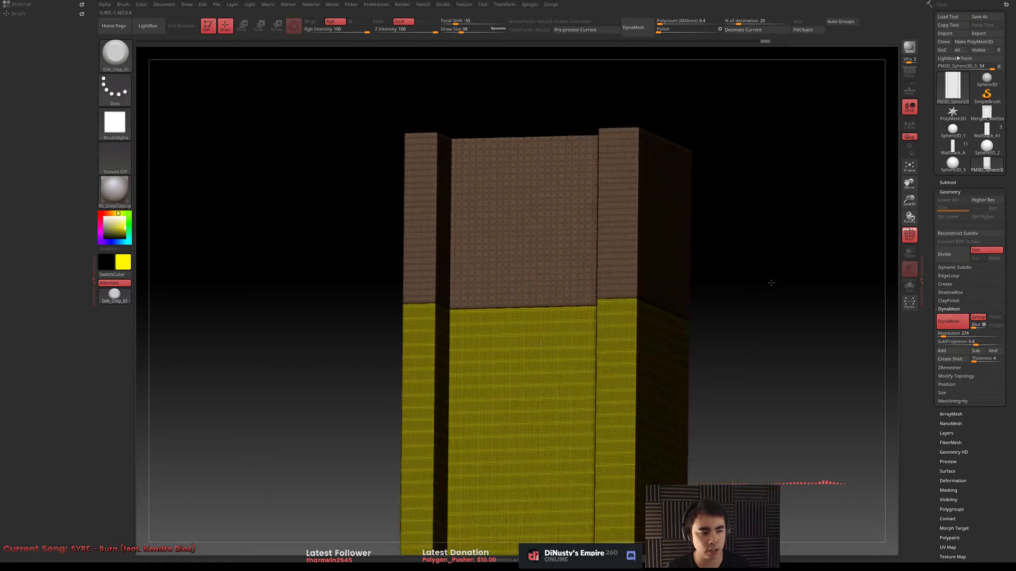
Isolate and frame the block's upper part, inspect its closed underside, and turn off the polyframe
mouse_move(783, 276)
left_mouse_down()
mouse_move(776, 227)
mouse_move(782, 234)
mouse_move(834, 200)
mouse_move(822, 236)
left_mouse_up()
left_click(609, 231, "ctrl+shift")
key("shift+f")
key("f")
key("shift+f")
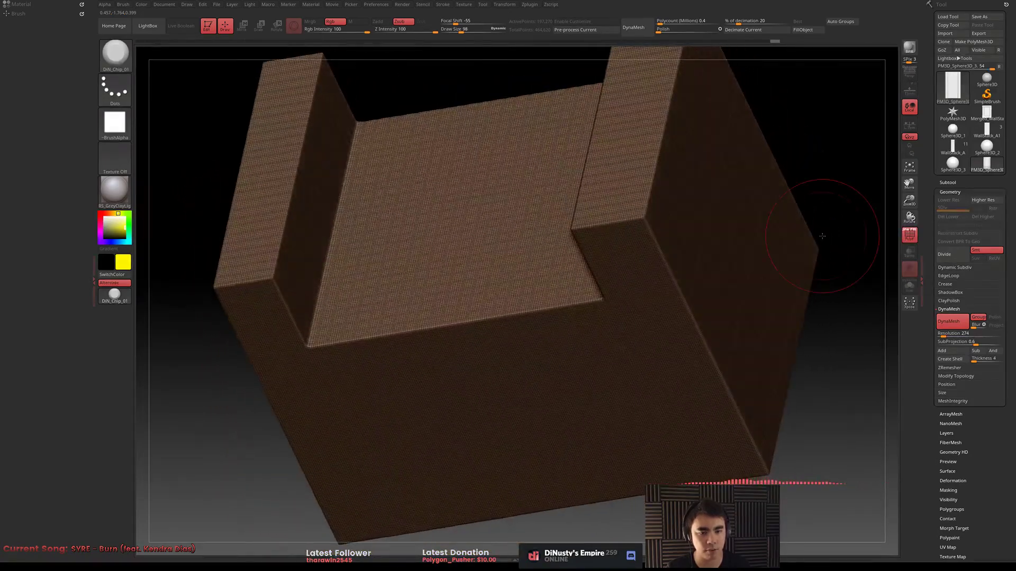
mouse_move(844, 311)
left_mouse_down("alt")
mouse_move(779, 294)
mouse_move(761, 304)
mouse_move(764, 321)
left_mouse_up("alt")
key("shift+f")
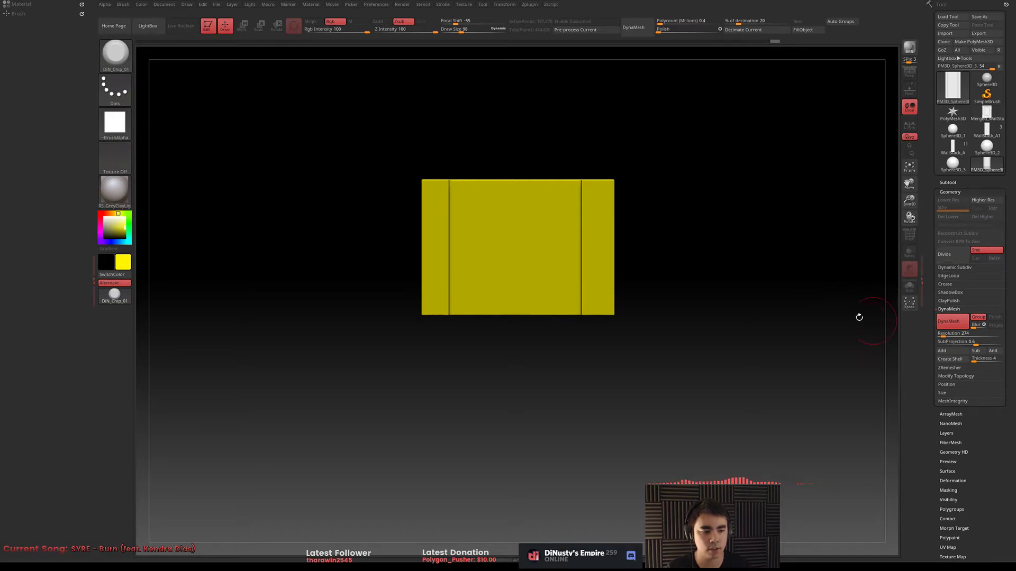
Chip the lower outer corner of the right-hand post on the isolated upper part
left_click(771, 279, "ctrl+shift")
mouse_move(771, 279)
left_mouse_down()
mouse_move(744, 292)
mouse_move(741, 310)
mouse_move(773, 322)
mouse_move(738, 300)
left_mouse_up()
key("shift+f")
key("shift+f")
left_click_drag(738, 299, 659, 308, "alt")
left_click(608, 285, "ctrl+shift")
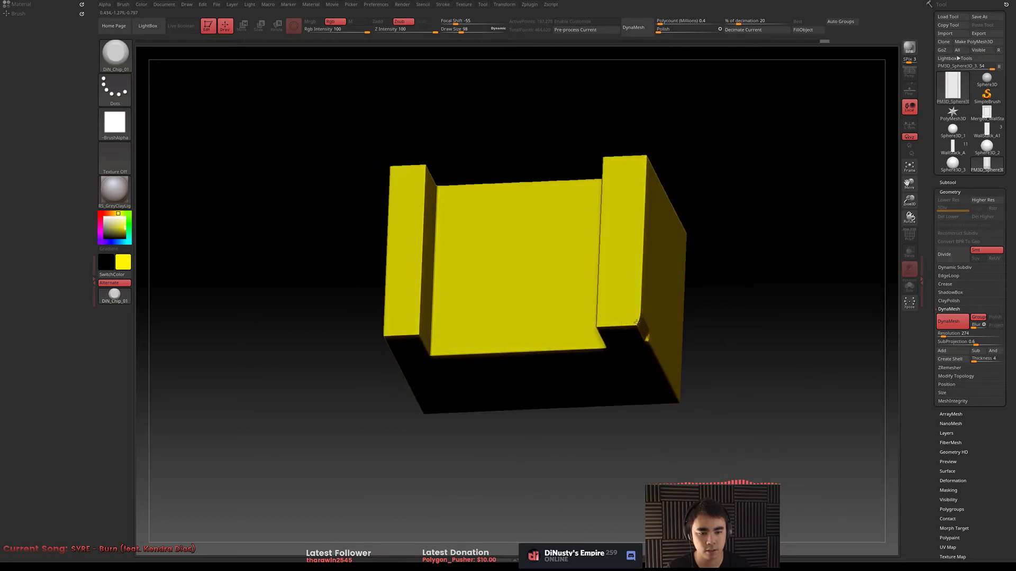
Isolate the block's lower part and chip the upper outer corner of its right-hand post
mouse_move(731, 335)
left_mouse_down()
mouse_move(741, 324)
mouse_move(732, 277)
mouse_move(693, 316)
mouse_move(733, 321)
left_mouse_up()
left_click(732, 277, "ctrl+shift")
left_click(638, 344, "ctrl+shift")
left_click_drag(682, 267, 754, 318)
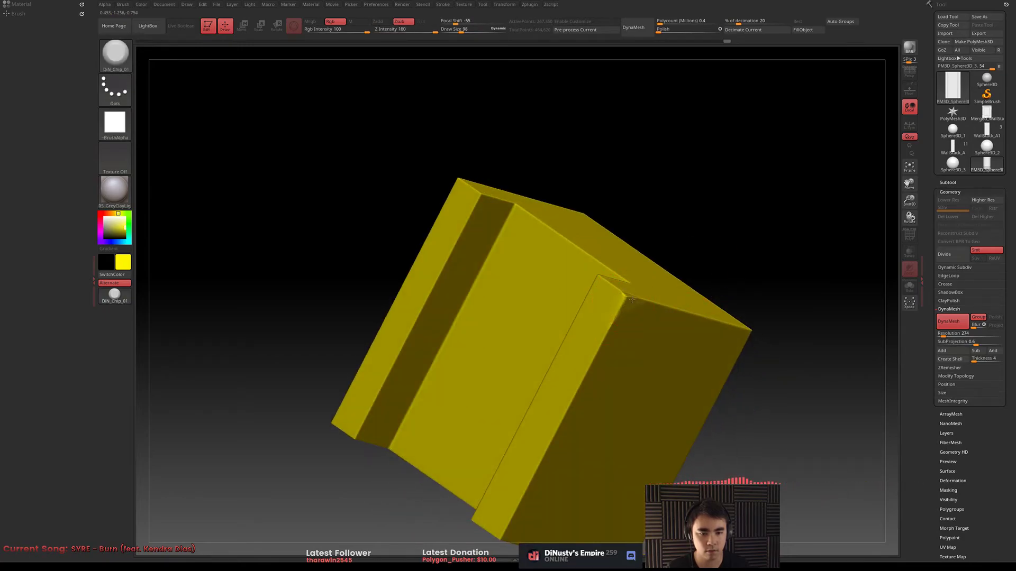
left_click_drag(744, 259, 832, 329)
Unhide the whole block, frame it, and isolate the region around the chipped corners of the right-hand post
left_click(812, 264, "ctrl+shift")
left_click_drag(650, 335, 530, 321)
key("f")
left_click_drag(825, 290, 744, 315)
mouse_move(503, 175)
left_mouse_down("ctrl+shift")
mouse_move(759, 369)
mouse_move(750, 303)
mouse_move(738, 291)
left_mouse_up("ctrl+shift")
Turn on perspective, close the side tray, and view the chipped seam between the two parts from several angles
mouse_move(815, 276)
left_mouse_down("alt")
mouse_move(736, 267)
mouse_move(707, 252)
mouse_move(669, 261)
mouse_move(769, 268)
mouse_move(692, 283)
mouse_move(710, 284)
mouse_move(656, 243)
left_mouse_up("alt")
key("p")
left_click(84, 314)
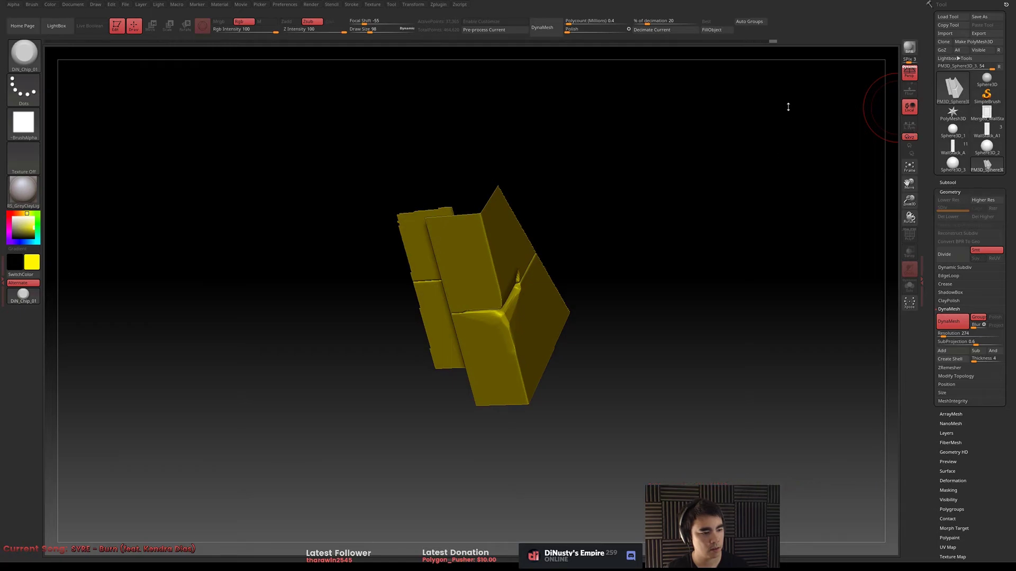
left_click_drag(726, 165, 730, 163)
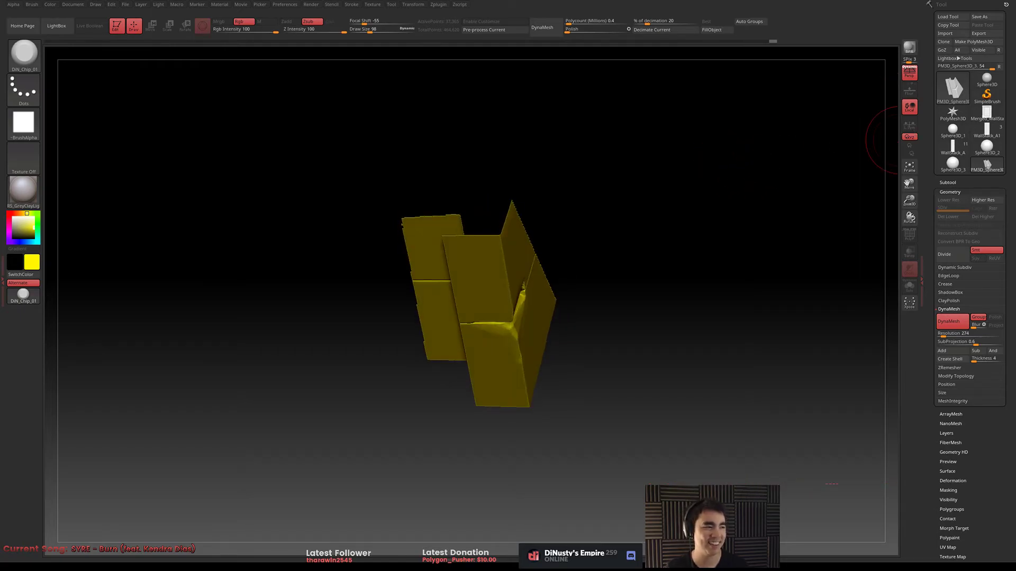
mouse_move(696, 199)
left_mouse_down("shift")
mouse_move(684, 184)
mouse_move(753, 220)
left_mouse_up("shift")
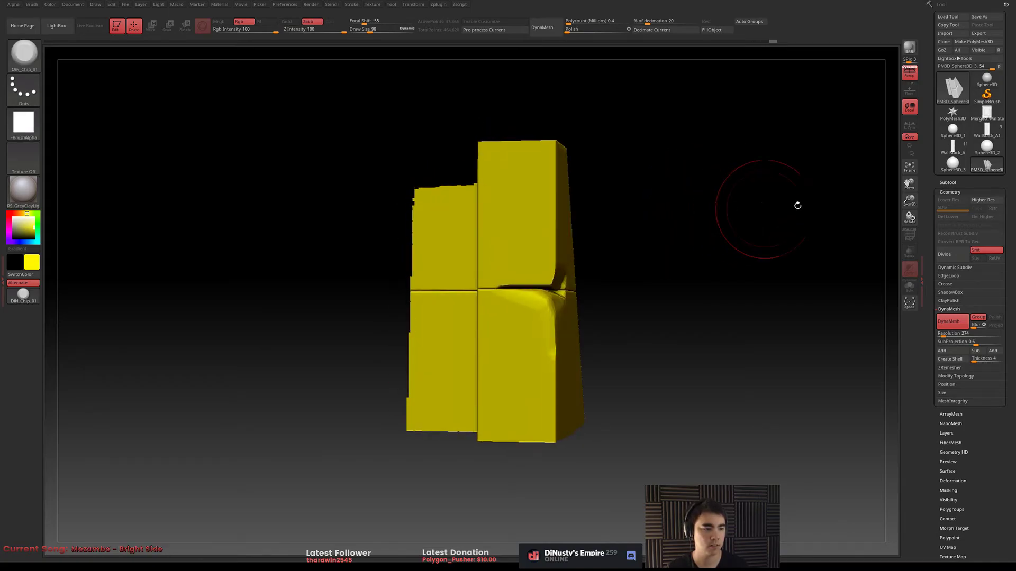
left_click_drag(823, 190, 590, 238)
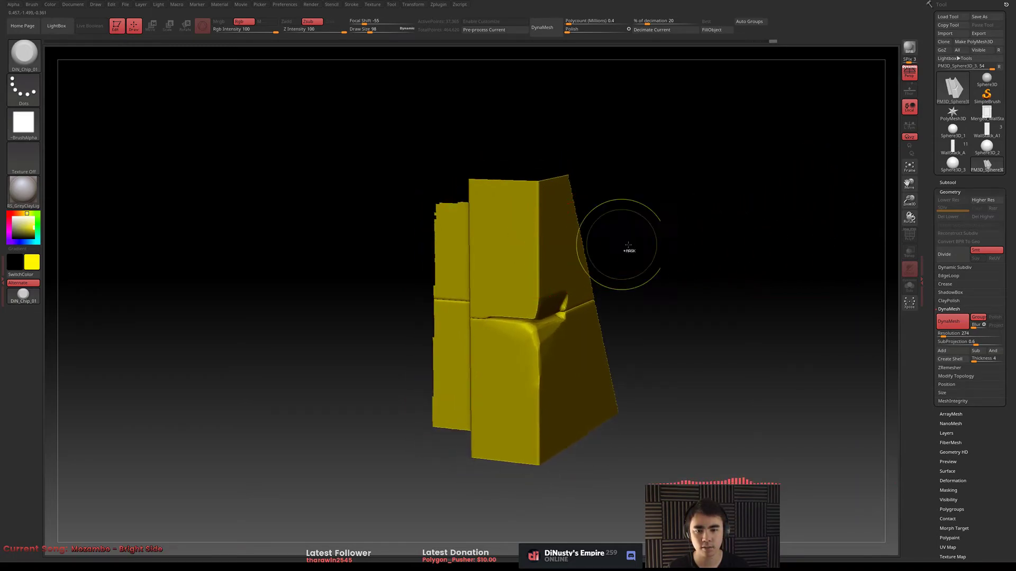
Isolate parts of the block and undo the corner chips made along the seam of the right-hand post
left_click(682, 263, "ctrl+shift")
left_click(611, 220, "ctrl+shift")
left_click_drag(762, 270, 731, 258)
key("ctrl+z")
key("ctrl+z")
key("ctrl+z")
key("ctrl+z")
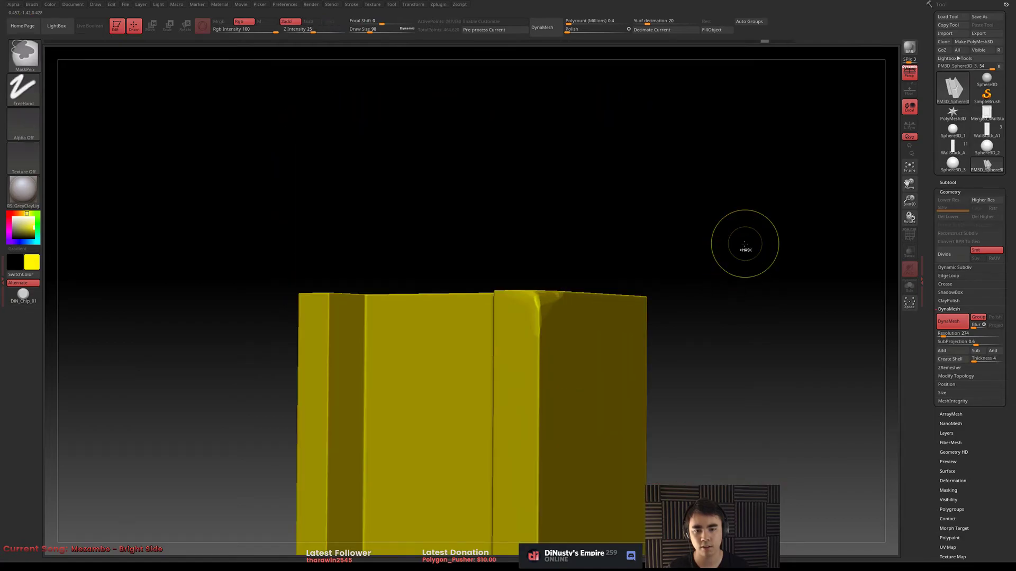
left_click_drag(745, 244, 749, 255)
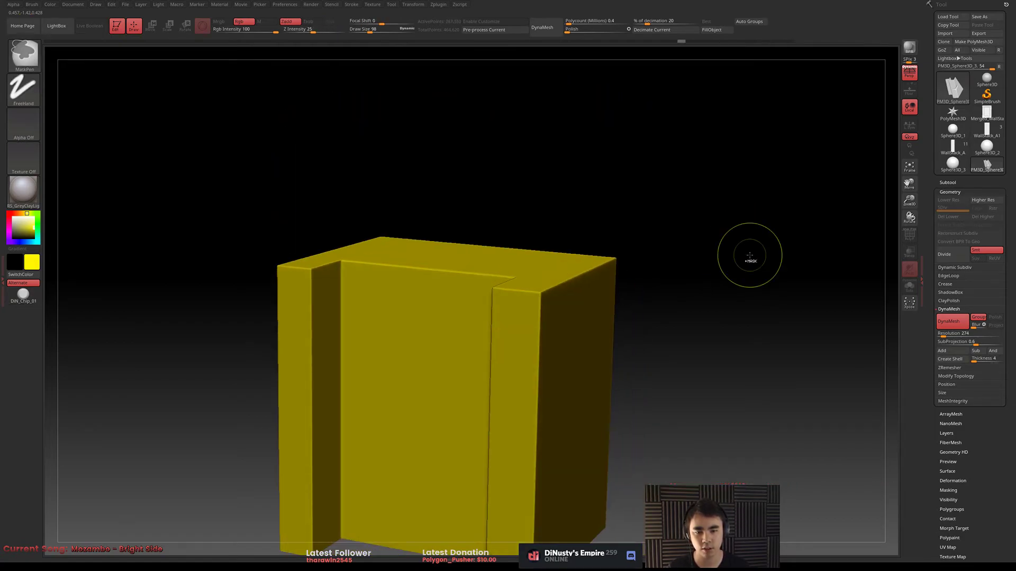
key("ctrl+z")
key("ctrl+z")
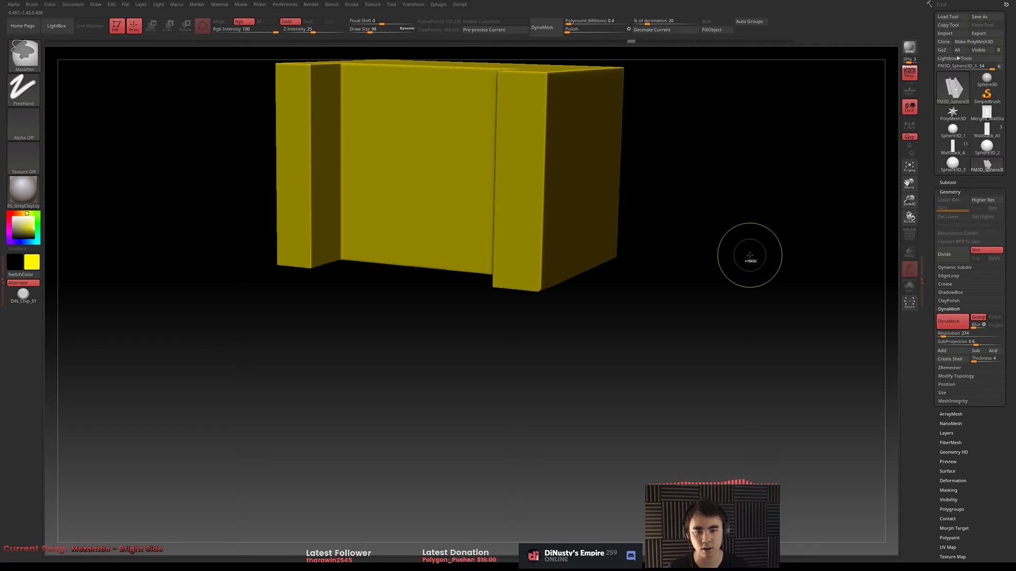
key("ctrl+shift+z")
mouse_move(744, 222)
left_mouse_down("alt")
mouse_move(759, 311)
mouse_move(747, 204)
left_mouse_up("alt")
Isolate one part of the block, try the Polish deformation on it, and undo it
left_click(608, 238, "ctrl+shift")
left_click(610, 254)
left_click(953, 192)
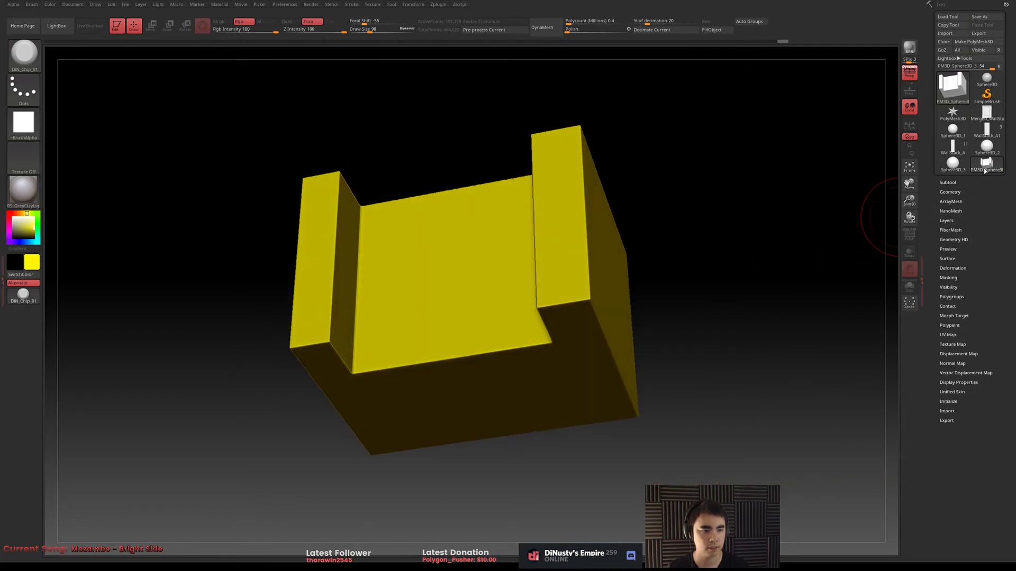
left_click(958, 268)
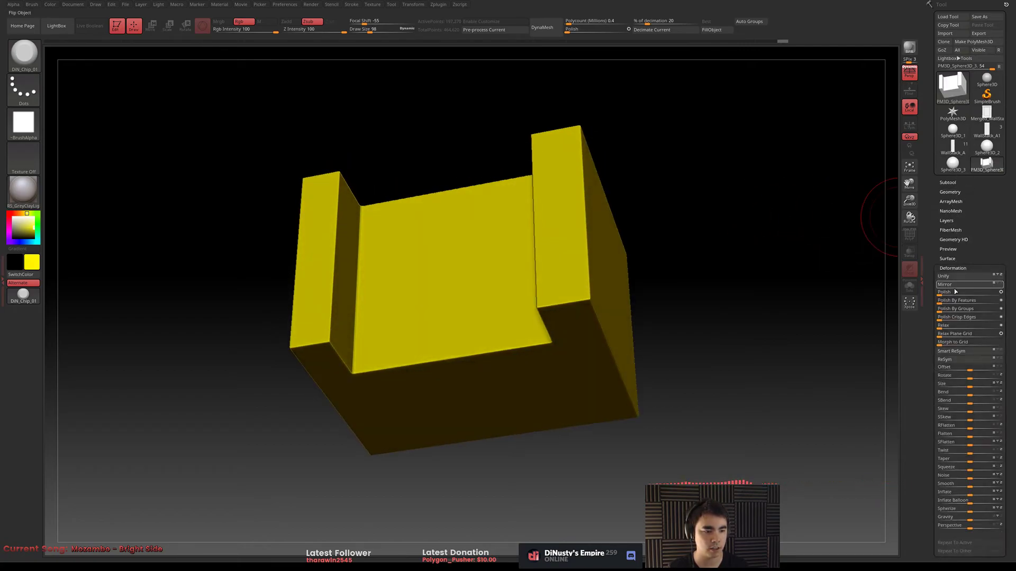
left_click(945, 293)
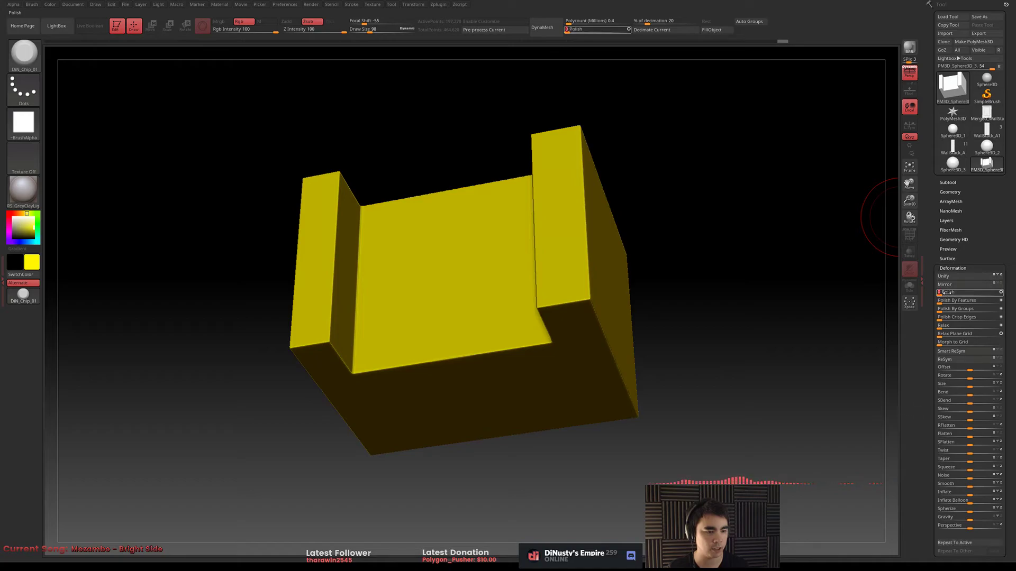
left_click_drag(720, 236, 714, 323)
key("ctrl+z")
key("ctrl+z")
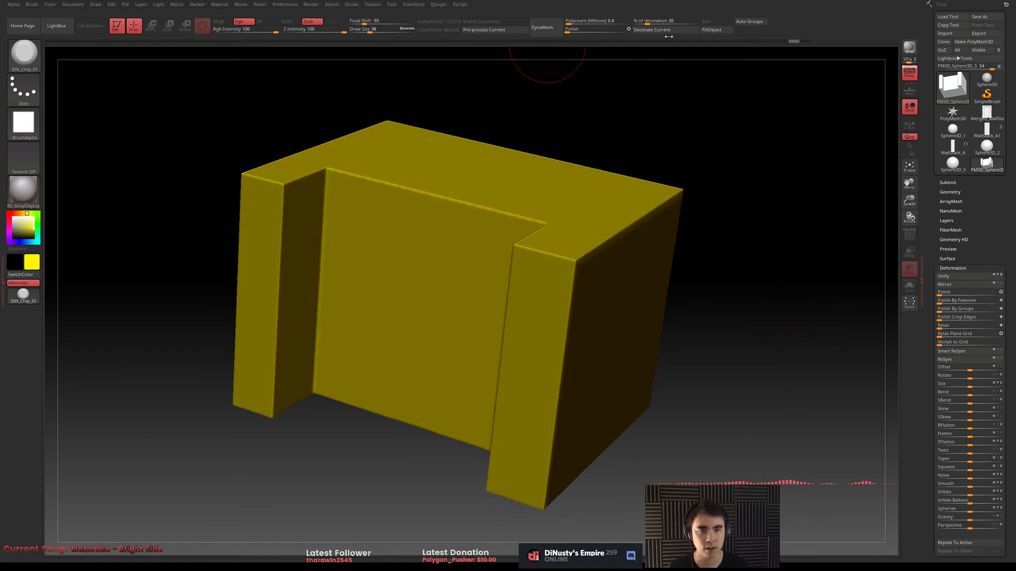
Polish the isolated part, unhide the whole block, assign polygroups with Auto Groups, and show the polyframe
left_click(592, 30)
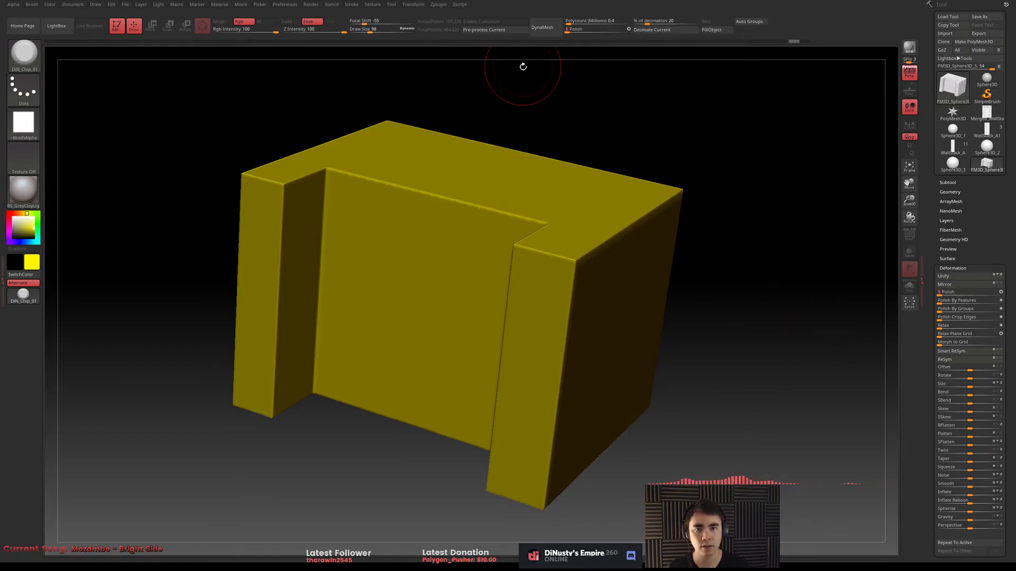
left_click_drag(718, 92, 742, 98, "alt")
left_click(750, 20)
left_click(794, 175, "ctrl+shift")
left_click_drag(794, 175, 768, 133)
key("shift+f")
left_click(750, 22)
left_click_drag(752, 68, 750, 154)
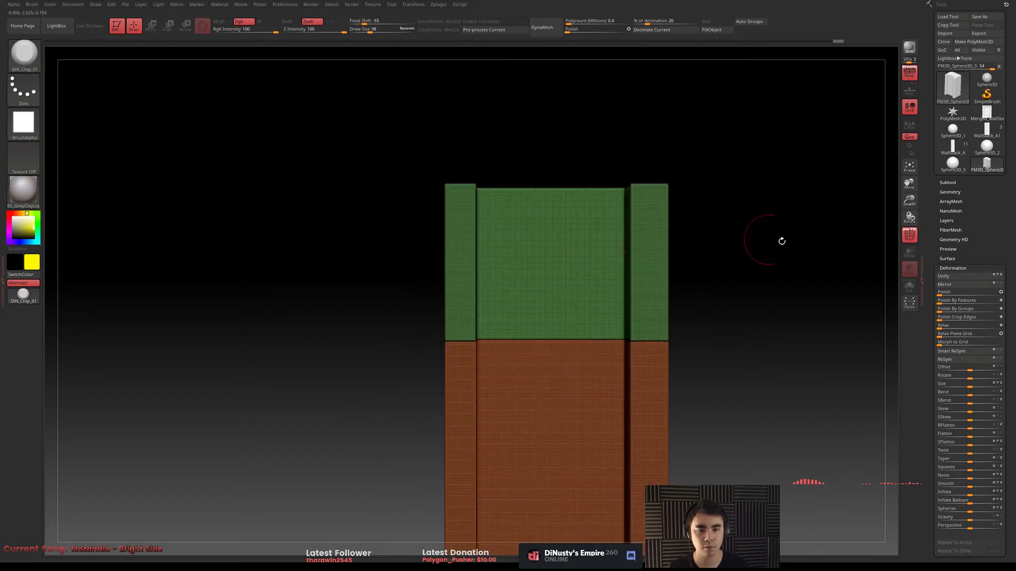
Isolate the block's upper part and slice it vertically into two polygroups with SliceRect
left_click_drag(799, 106, 585, 403, "ctrl+shift")
left_click(798, 260, "ctrl+shift")
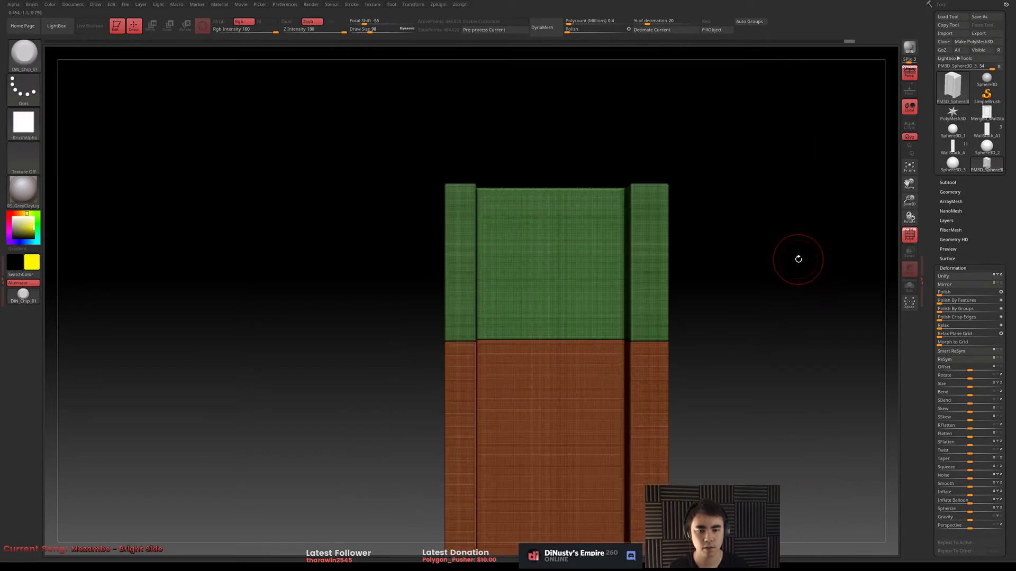
left_click(542, 229, "ctrl+shift")
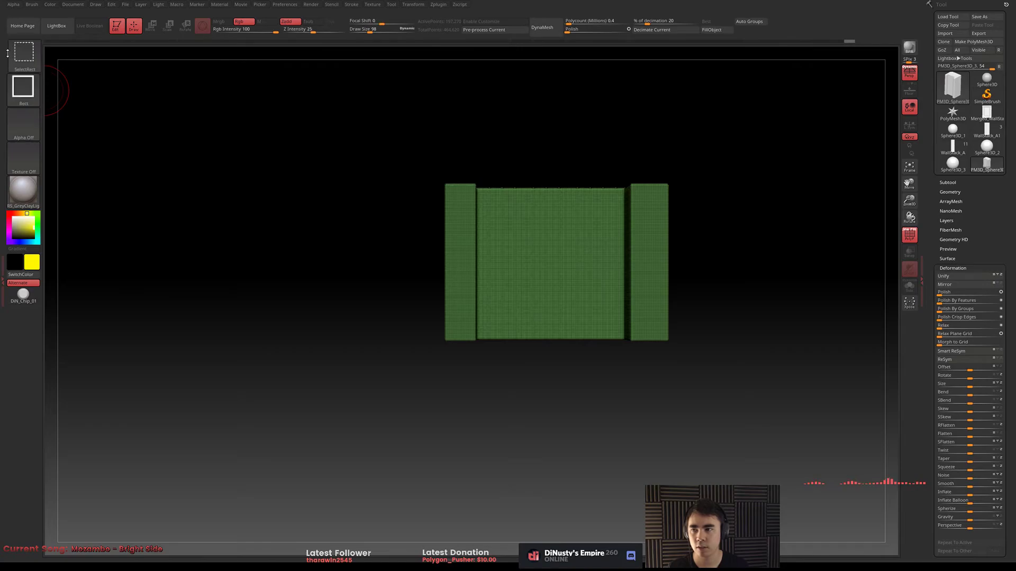
left_click(24, 53, "ctrl+shift")
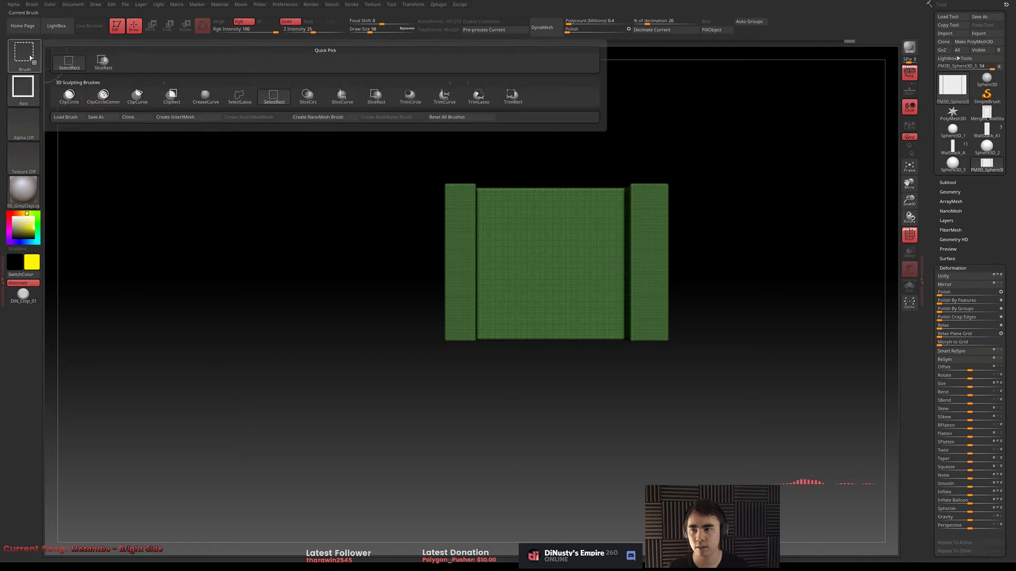
left_click(376, 99)
mouse_move(544, 99)
left_mouse_down("ctrl+shift")
mouse_move(789, 379)
mouse_move(775, 330)
mouse_move(780, 356)
left_mouse_up("ctrl+shift")
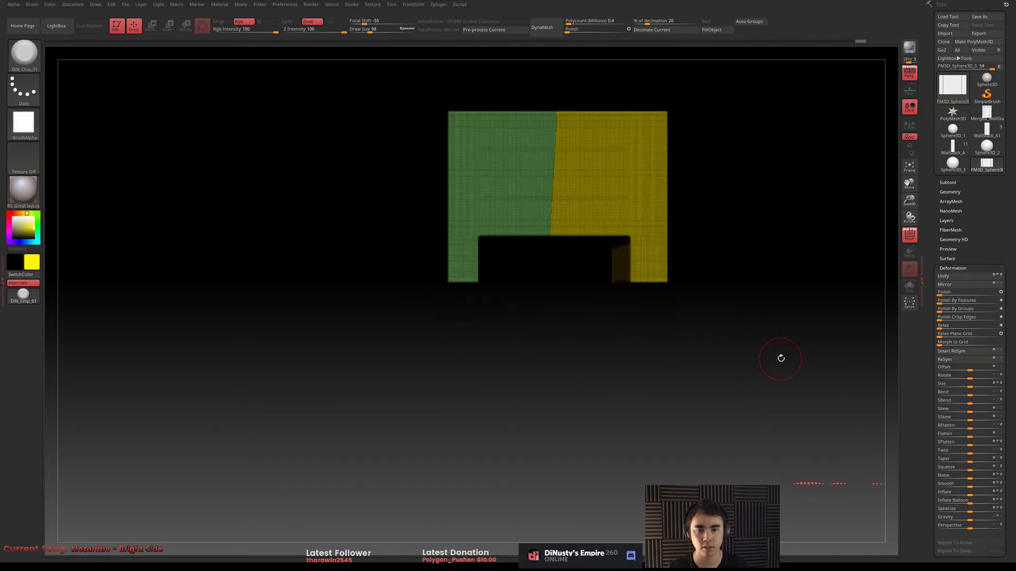
Undo the vertical slice and try slicing the upper part down the middle again
key("ctrl+z")
left_click_drag(789, 403, 776, 301, "ctrl")
left_click_drag(771, 384, 760, 314)
left_click_drag(787, 422, 536, 136, "ctrl+shift")
left_click_drag(753, 161, 771, 301)
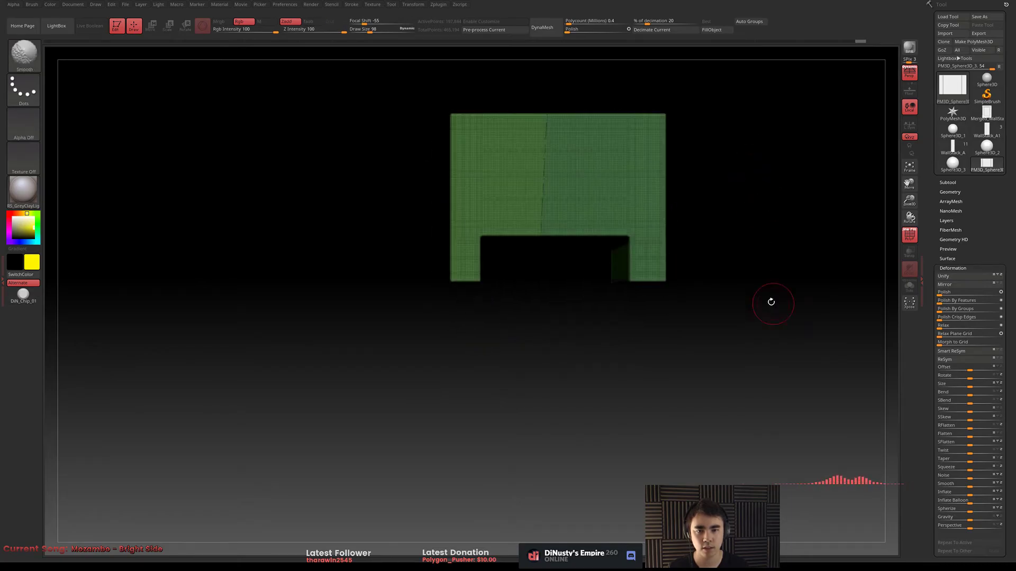
Turn off perspective and slice the upper part straight down the middle into two polygroups
mouse_move(788, 168)
left_mouse_down("alt")
mouse_move(805, 197)
mouse_move(821, 179)
mouse_move(826, 333)
mouse_move(800, 177)
mouse_move(749, 117)
left_mouse_up("alt")
key("p")
mouse_move(777, 104)
left_mouse_down("ctrl+shift")
mouse_move(649, 398)
mouse_move(444, 516)
left_mouse_up("ctrl+shift")
left_click_drag(672, 257, 766, 252)
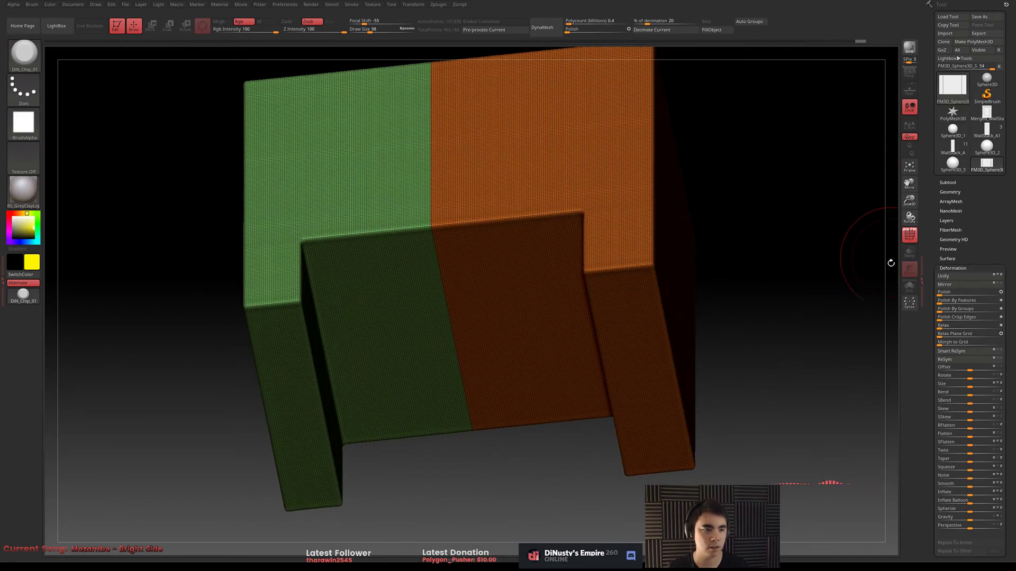
Remesh the block with DynaMesh, isolate the upper part's right half, and hide the polyframe
left_click_drag(753, 169, 766, 339, "ctrl")
left_click(791, 214, "ctrl+shift")
mouse_move(792, 186)
left_mouse_down("ctrl")
mouse_move(821, 319)
mouse_move(808, 268)
left_mouse_up("ctrl")
left_click(487, 261, "ctrl+shift")
left_click_drag(741, 259, 779, 277)
key("shift+f")
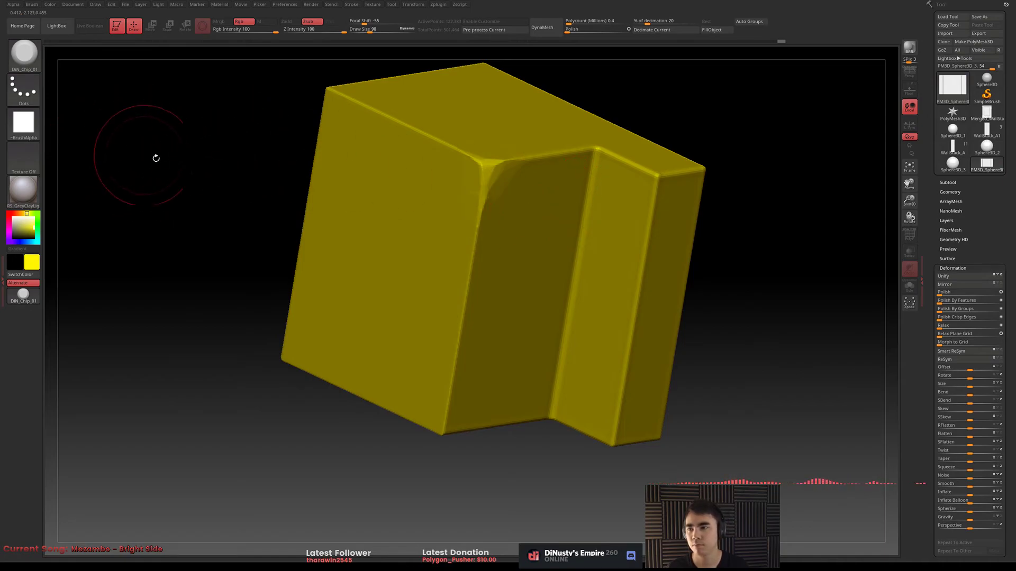
Frame the isolated right half at a smaller size and quick-save the project
mouse_move(789, 231)
left_mouse_down()
mouse_move(814, 243)
mouse_move(783, 212)
mouse_move(771, 164)
mouse_move(781, 191)
mouse_move(769, 220)
mouse_move(777, 220)
mouse_move(676, 198)
mouse_move(710, 216)
mouse_move(609, 206)
mouse_move(639, 225)
mouse_move(646, 208)
mouse_move(656, 256)
mouse_move(662, 222)
mouse_move(687, 236)
left_mouse_up()
left_click_drag(688, 237, 705, 174, "alt")
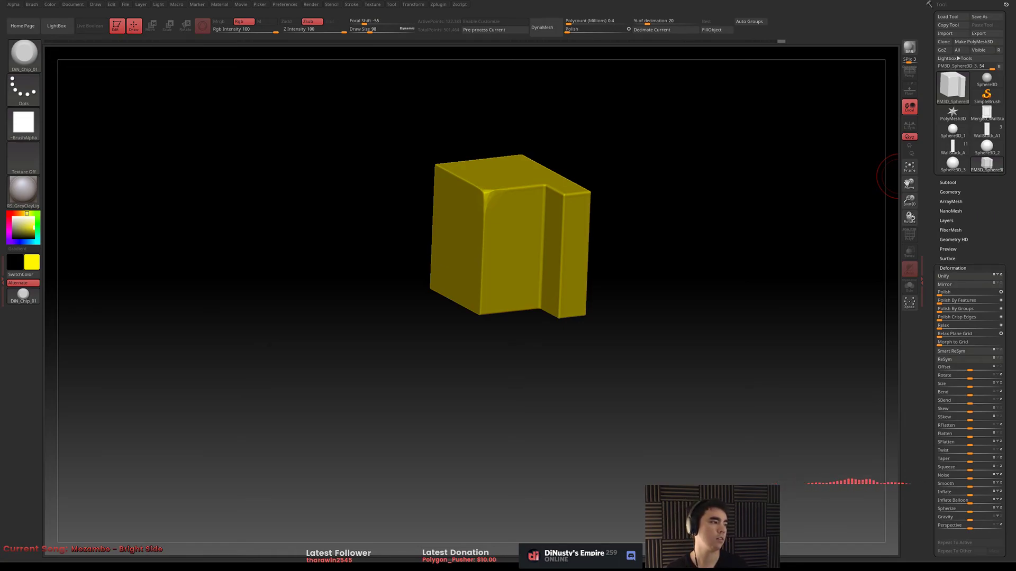
key("ctrl+s")
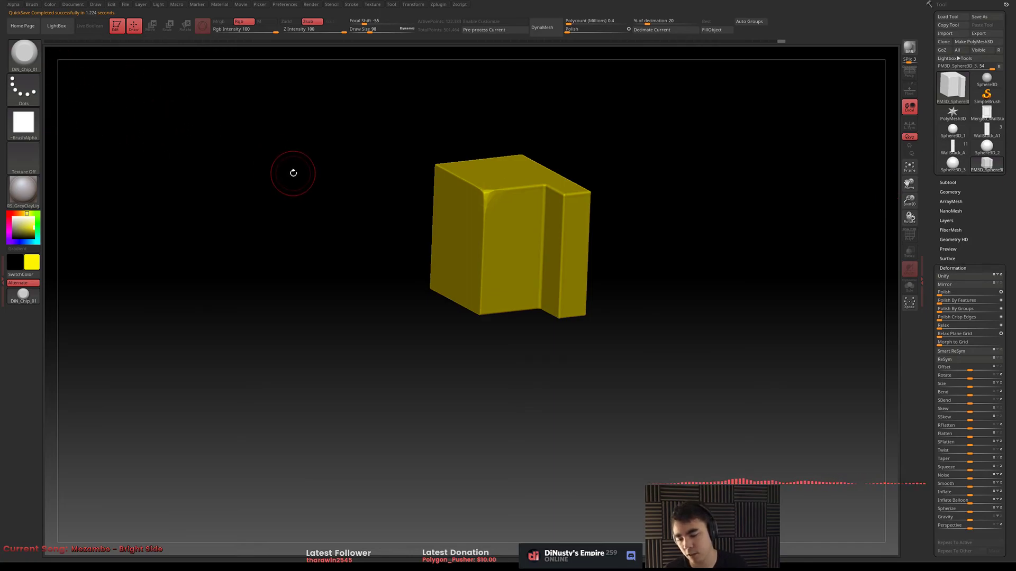
Load the TrimSmoothBorder brush from LightBox's Trim brushes and give it a solid square alpha
key("comma")
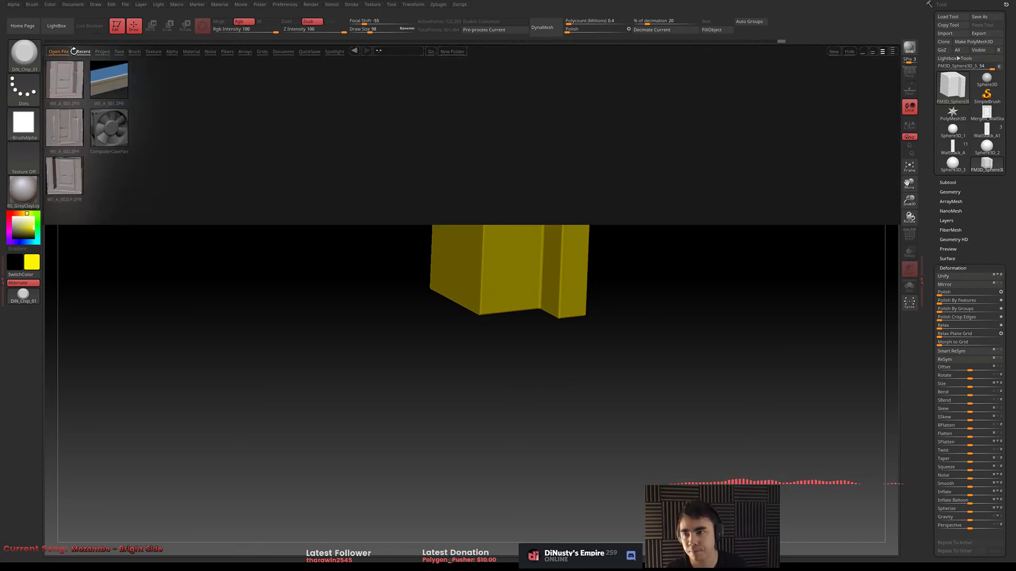
left_click(128, 52)
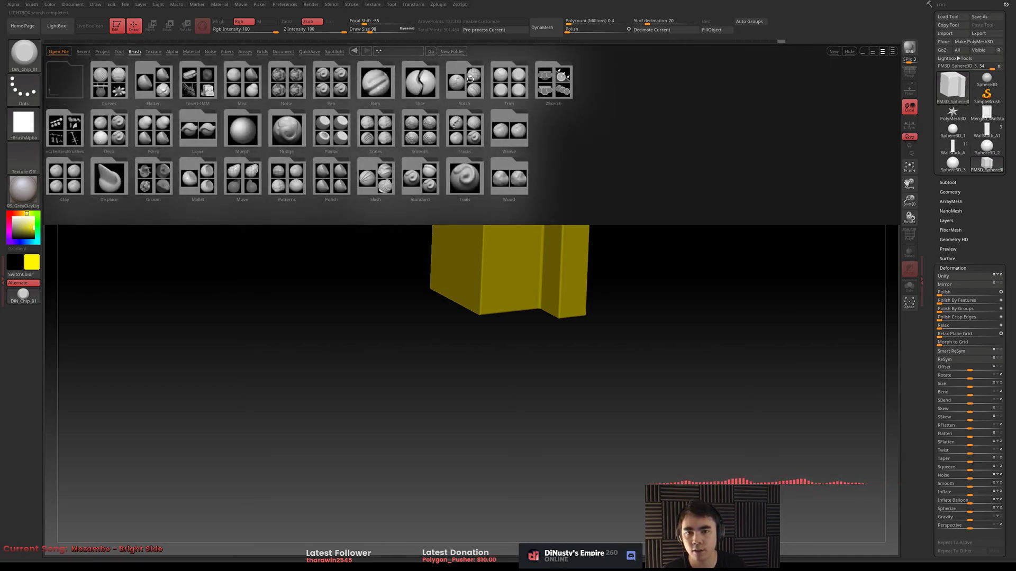
double_click(508, 80)
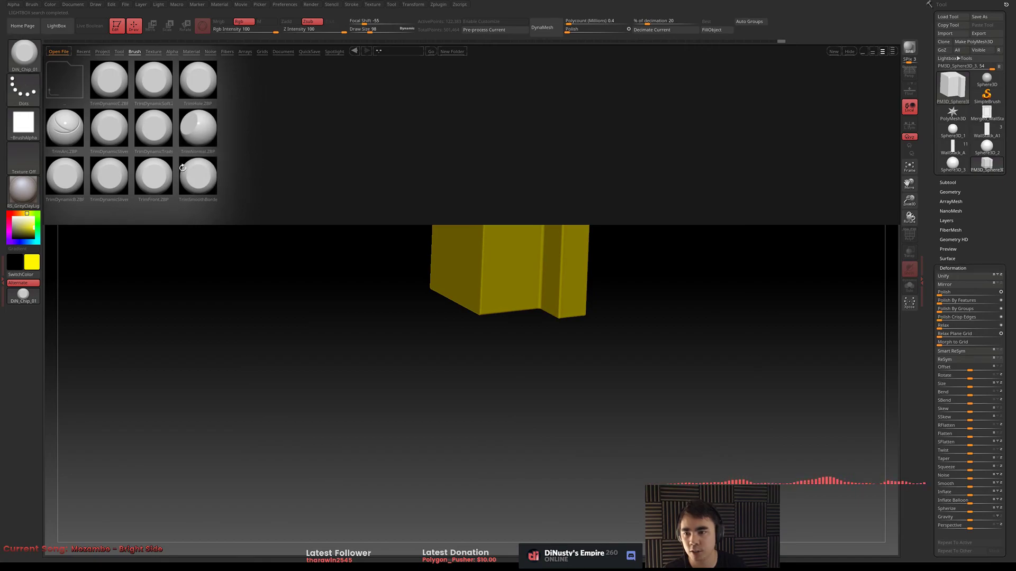
double_click(182, 169)
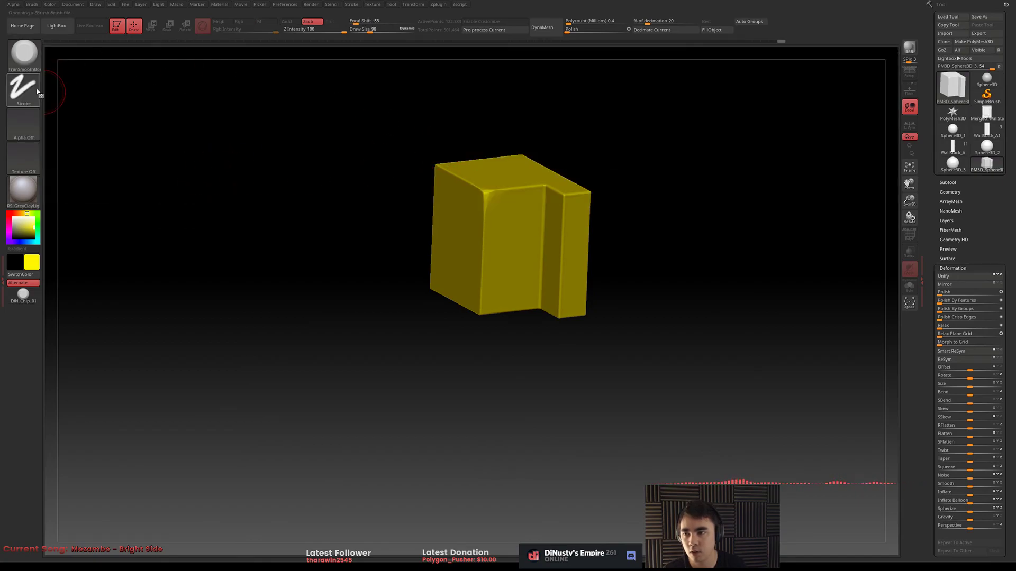
left_click(23, 125)
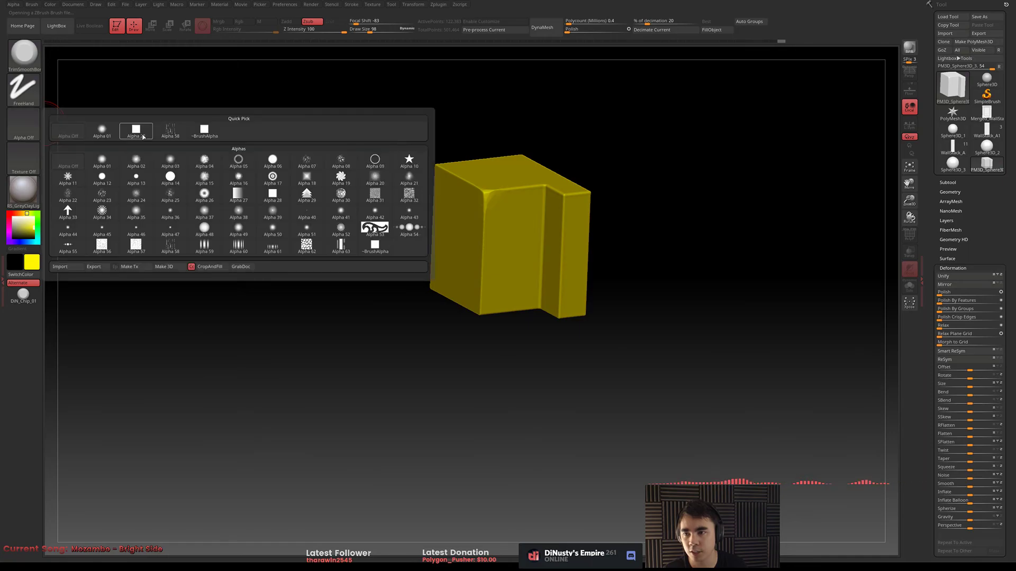
left_click(143, 137)
Reduce the brush size and chip the right half's upper inner corner with the TrimSmoothBorder brush
left_click_drag(313, 127, 323, 254, "alt")
mouse_move(484, 251)
left_mouse_down()
mouse_move(492, 242)
mouse_move(511, 253)
mouse_move(482, 313)
mouse_move(446, 219)
mouse_move(425, 203)
mouse_move(454, 228)
left_mouse_up()
key("space")
mouse_move(608, 239)
left_mouse_down()
mouse_move(590, 227)
mouse_move(613, 222)
left_mouse_up()
left_click_drag(769, 141, 601, 136)
mouse_move(677, 162)
left_mouse_down()
mouse_move(670, 143)
mouse_move(696, 181)
mouse_move(757, 195)
left_mouse_up()
Undo the TrimSmoothBorder strokes on the right half's upper inner corner
key("ctrl+z")
key("ctrl+z")
key("ctrl+z")
key("ctrl+z")
key("ctrl+z")
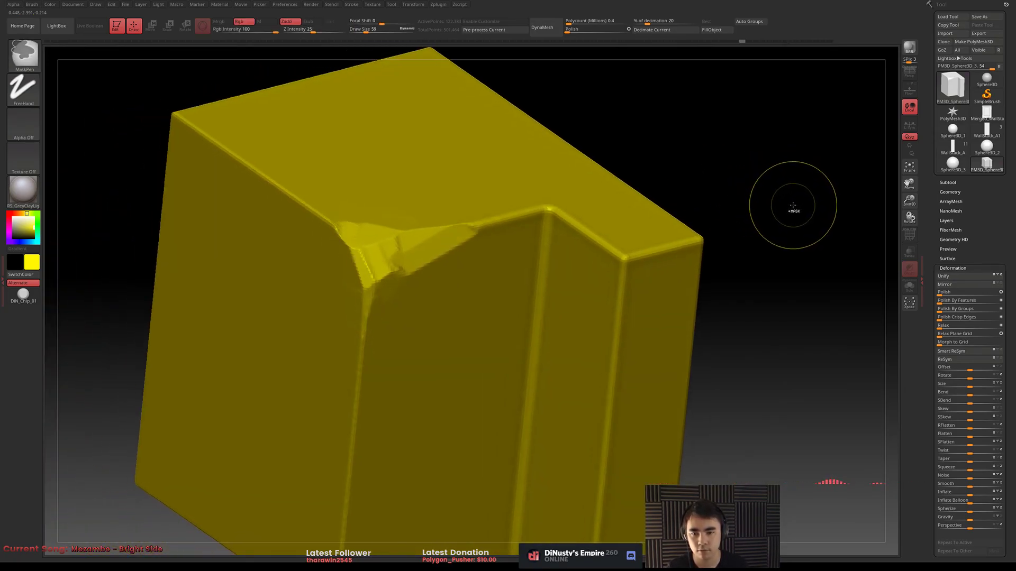
key("ctrl+z")
key("ctrl+z")
key("ctrl+z")
key("ctrl+z")
key("ctrl+z")
key("ctrl+z")
key("ctrl+z")
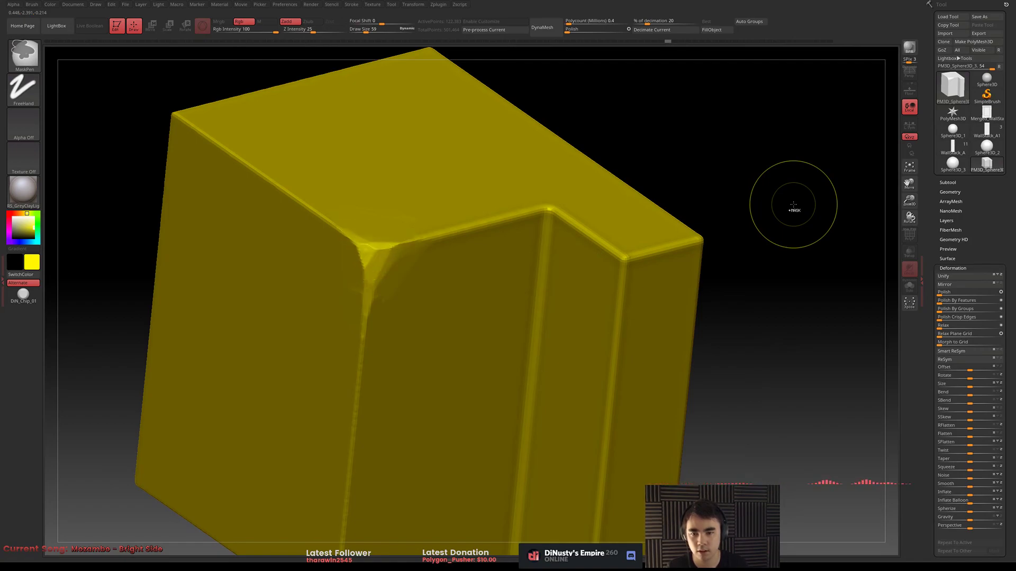
key("ctrl+z")
Unhide the whole block, accept discarding the newer undo history, and store a morph target
left_click(980, 270)
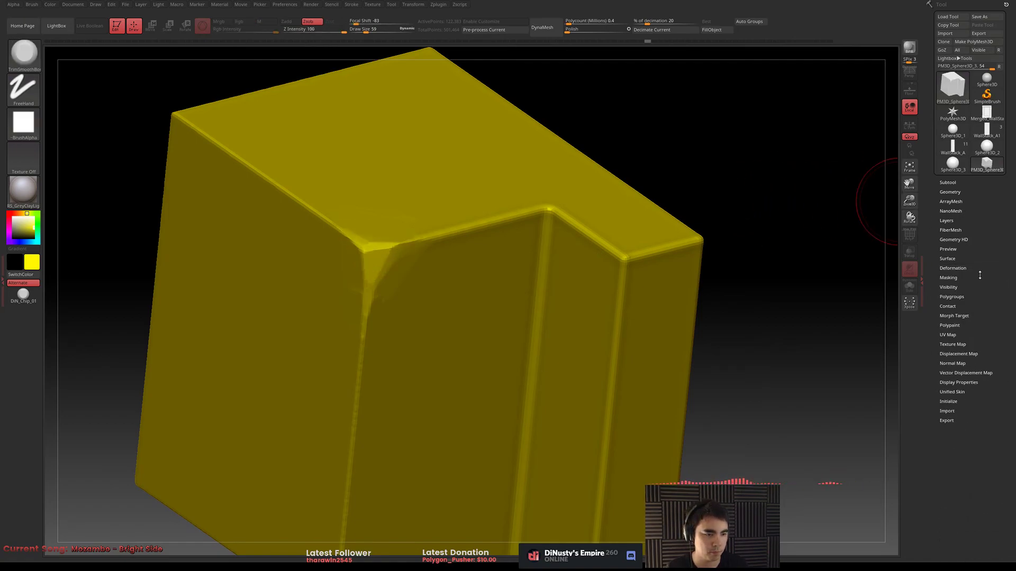
left_click(963, 316)
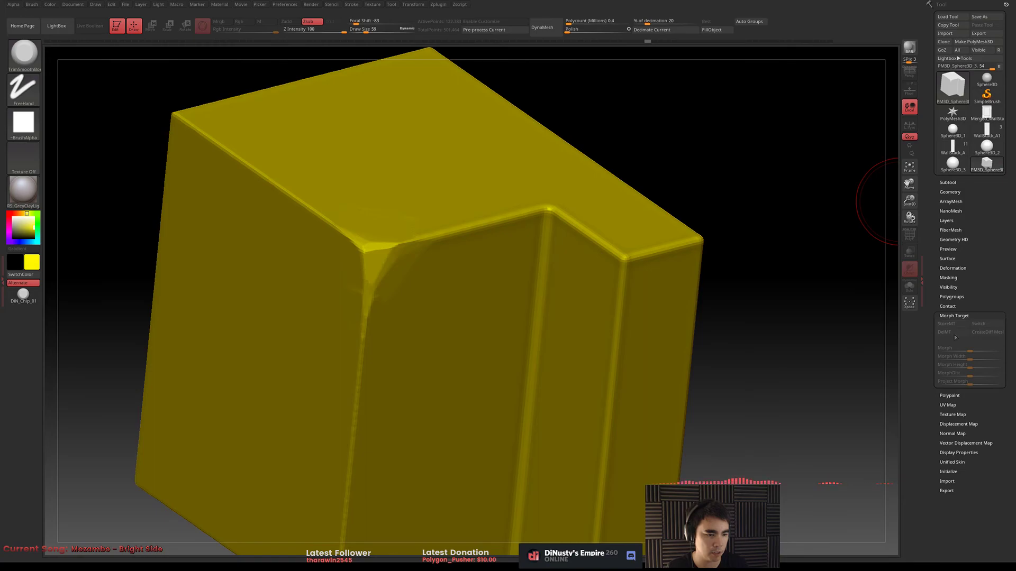
left_click_drag(845, 311, 803, 307)
key("shift")
left_click(797, 284, "ctrl+shift")
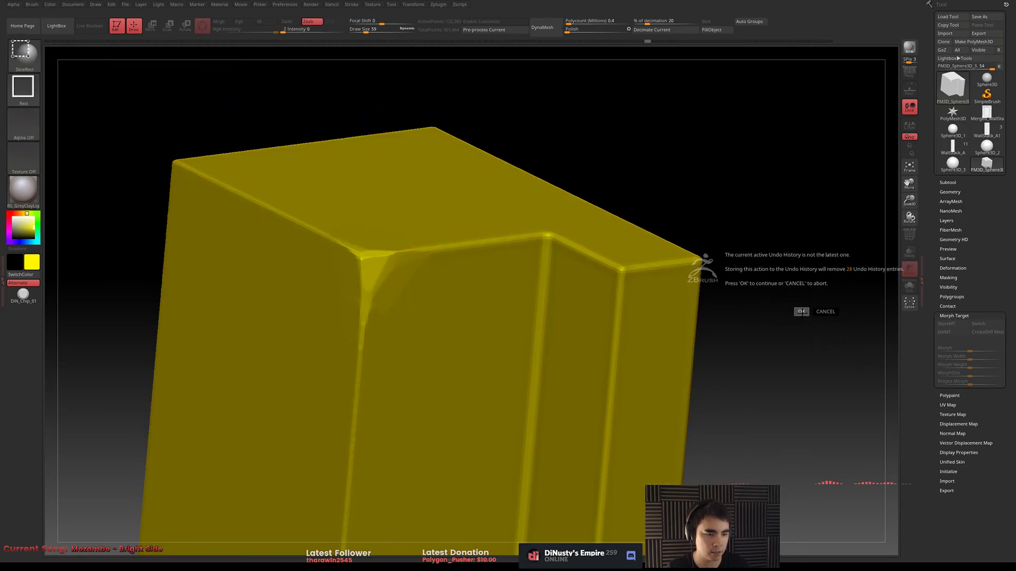
left_click(801, 312)
left_click_drag(789, 323, 792, 291, "alt")
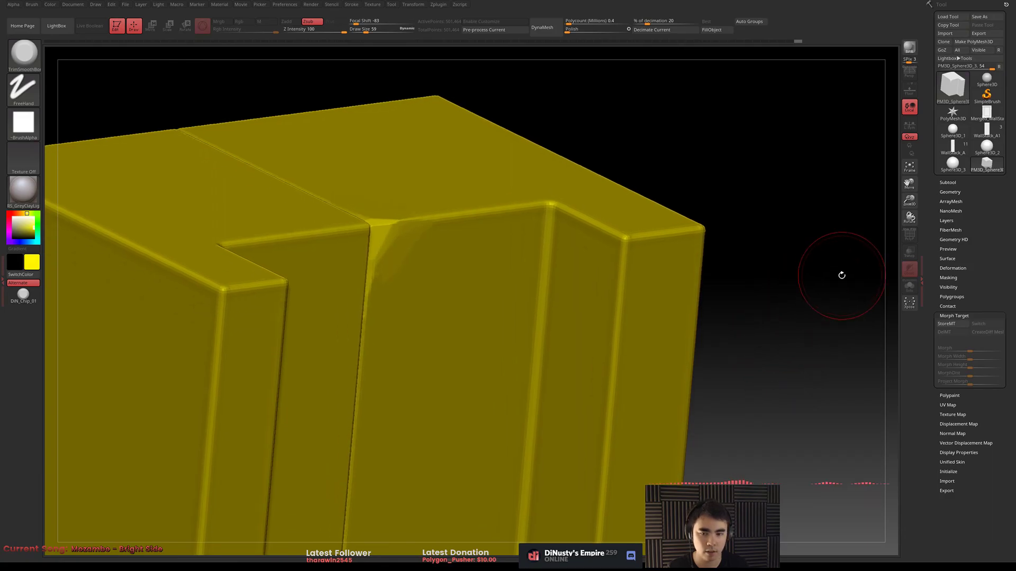
left_click(952, 323)
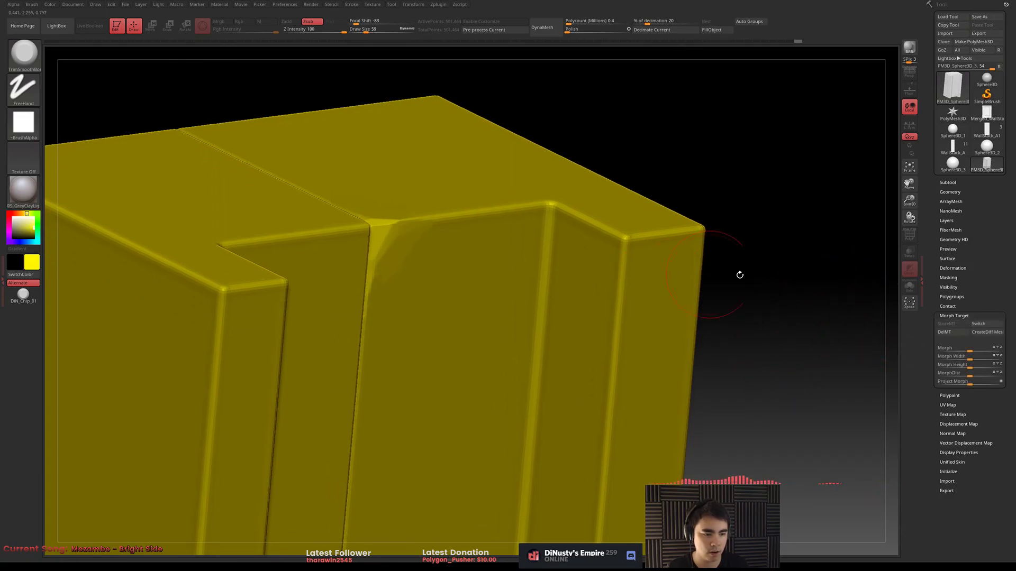
Isolate the upper right half and carve rough chips along the edges around its upper inner corner
key("ctrl+shift")
left_click(377, 249, "ctrl+shift")
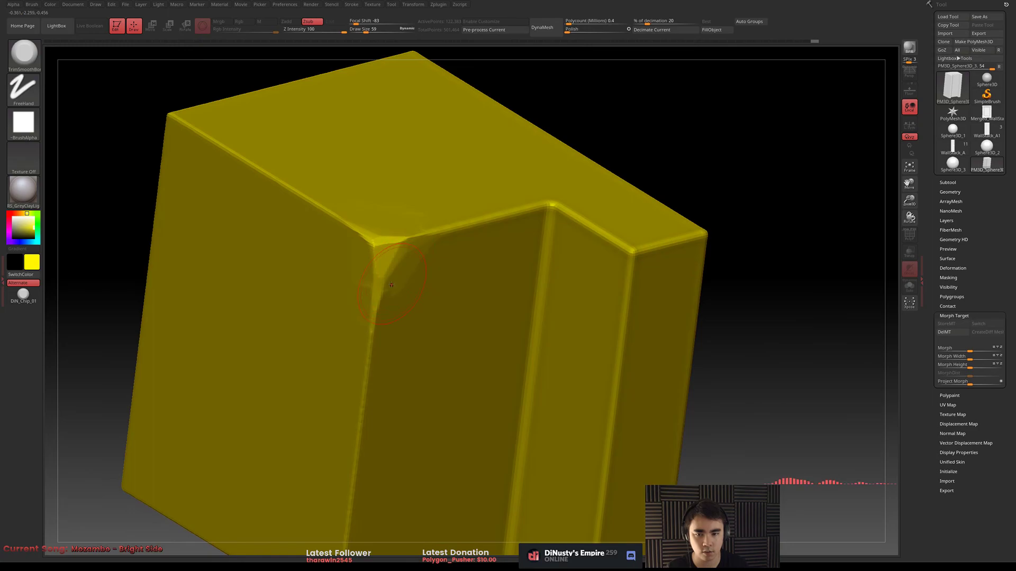
mouse_move(377, 250)
left_mouse_down()
mouse_move(370, 241)
mouse_move(450, 235)
mouse_move(381, 287)
mouse_move(373, 317)
mouse_move(342, 233)
mouse_move(296, 185)
mouse_move(402, 254)
mouse_move(317, 222)
mouse_move(247, 165)
mouse_move(402, 238)
mouse_move(529, 217)
left_mouse_up()
mouse_move(688, 132)
left_mouse_down()
mouse_move(750, 168)
mouse_move(464, 165)
left_mouse_up()
Switch to the Morph brush for restoring the chipped corner to the stored morph target
key("b")
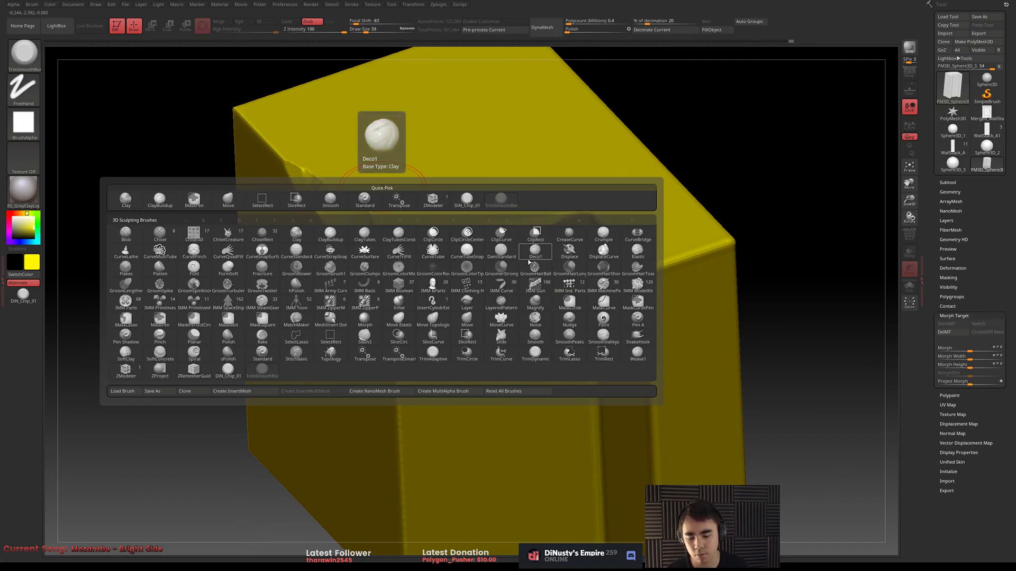
key("m")
left_click(373, 322)
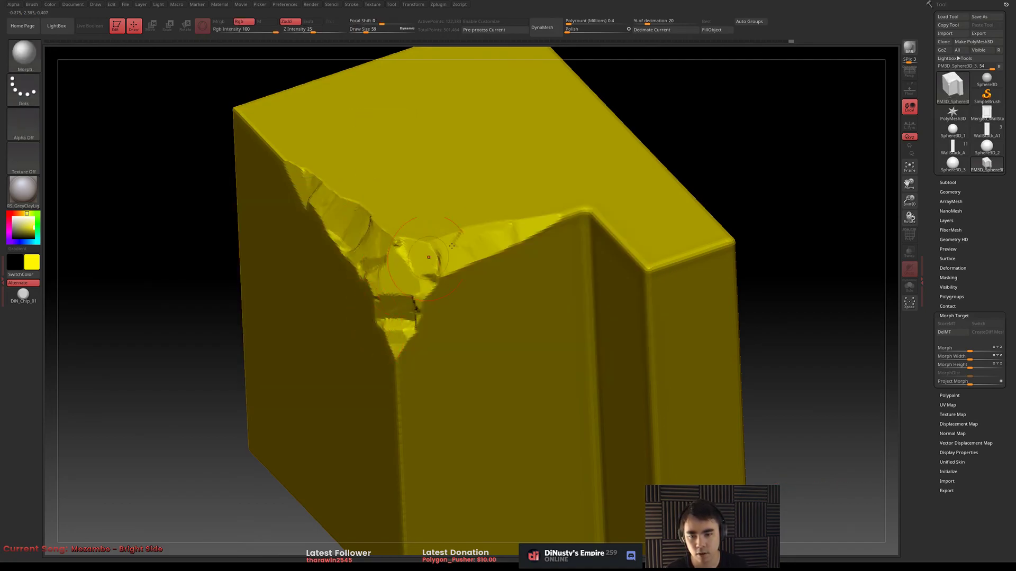
left_click_drag(792, 179, 753, 211)
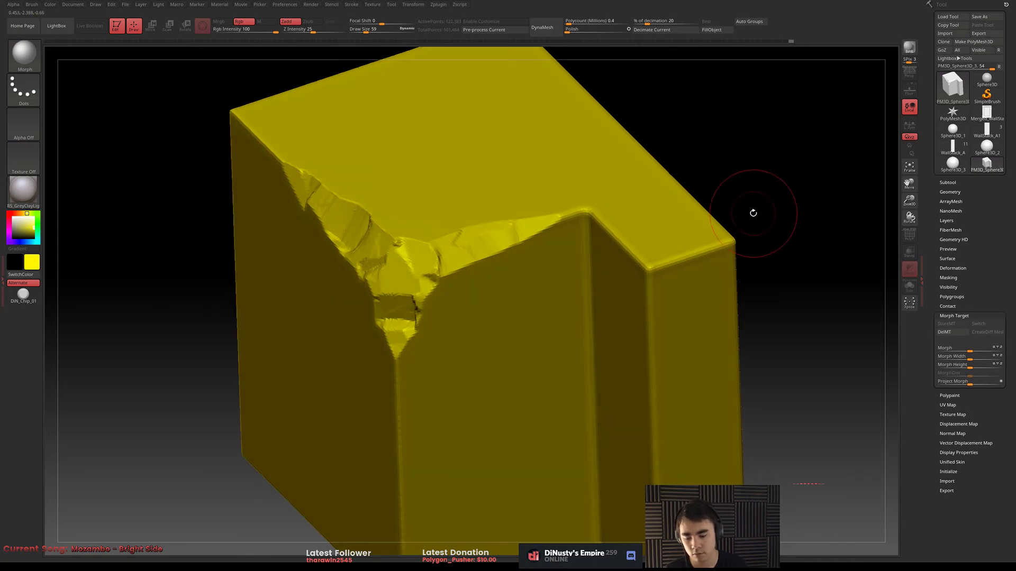
key("b")
key("b")
key("m")
key("o")
Test the Morph brush on the chipped corner and undo the stroke
mouse_move(429, 283)
left_mouse_down()
mouse_move(592, 213)
mouse_move(391, 272)
mouse_move(312, 198)
mouse_move(429, 262)
left_mouse_up()
key("ctrl+z")
key("ctrl+z")
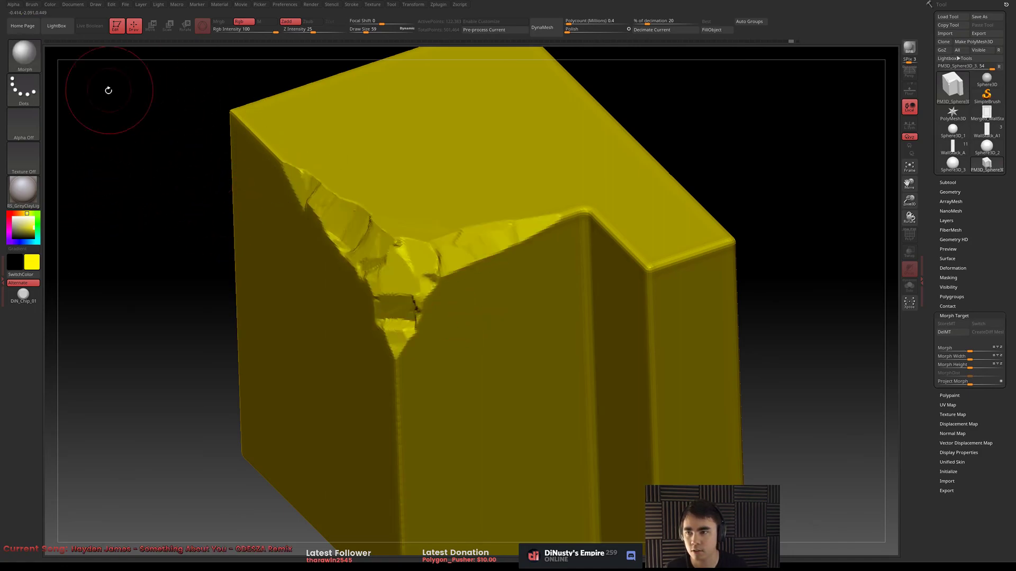
Give the Morph brush the solid square Alpha 28 and the Color Spray stroke type
left_click(33, 125)
left_click(136, 129)
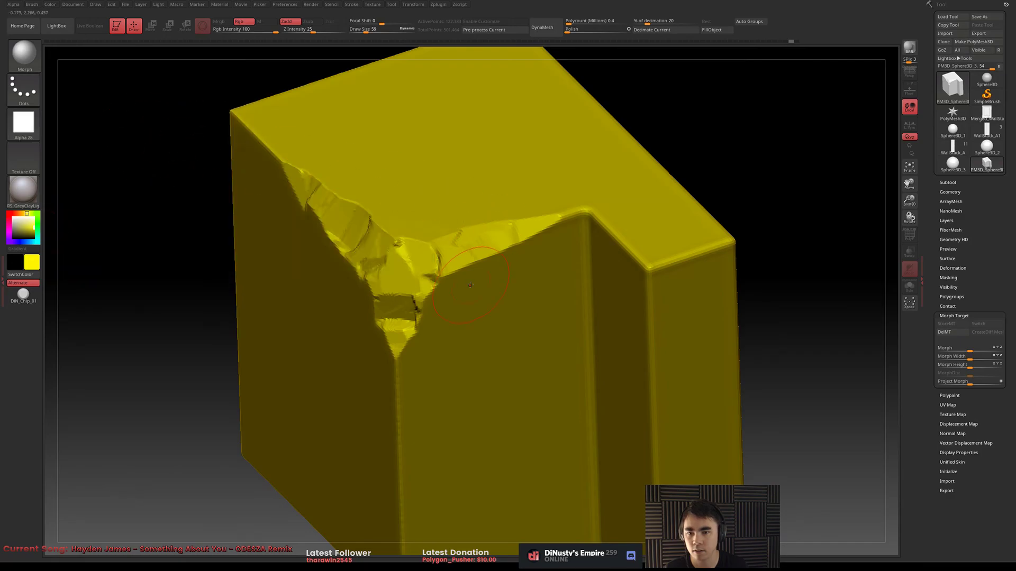
left_click(29, 122)
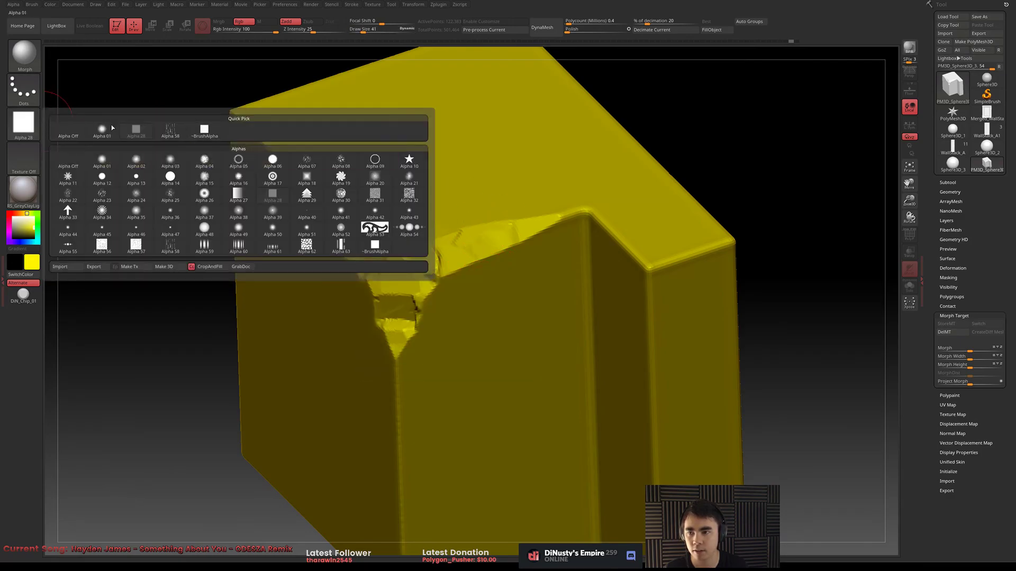
left_click(29, 94)
left_click(169, 100)
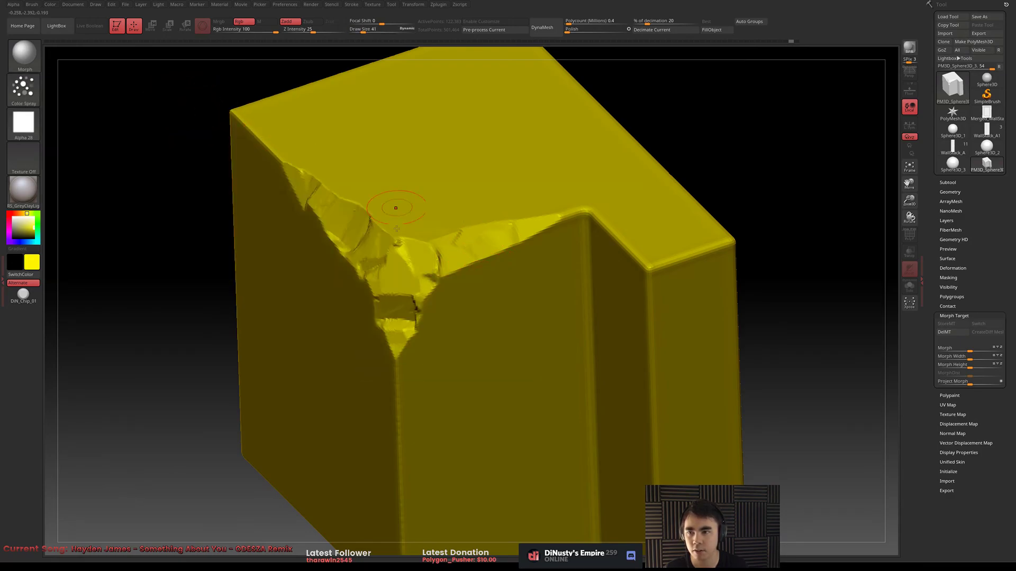
Test the Color Spray Morph brush along the chipped upper edges and undo the strokes
mouse_move(513, 241)
left_mouse_down()
mouse_move(528, 238)
mouse_move(462, 217)
mouse_move(519, 226)
mouse_move(500, 236)
left_mouse_up()
key("ctrl+z")
key("space")
mouse_move(437, 242)
left_mouse_down()
mouse_move(379, 235)
mouse_move(292, 166)
left_mouse_up()
left_click_drag(181, 221, 338, 263)
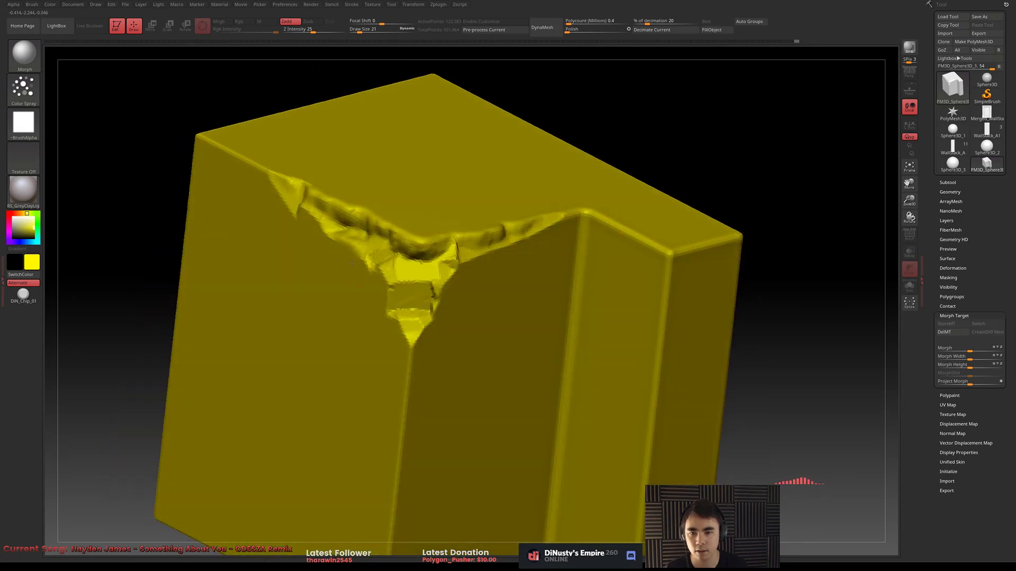
key("ctrl+z")
key("ctrl+z")
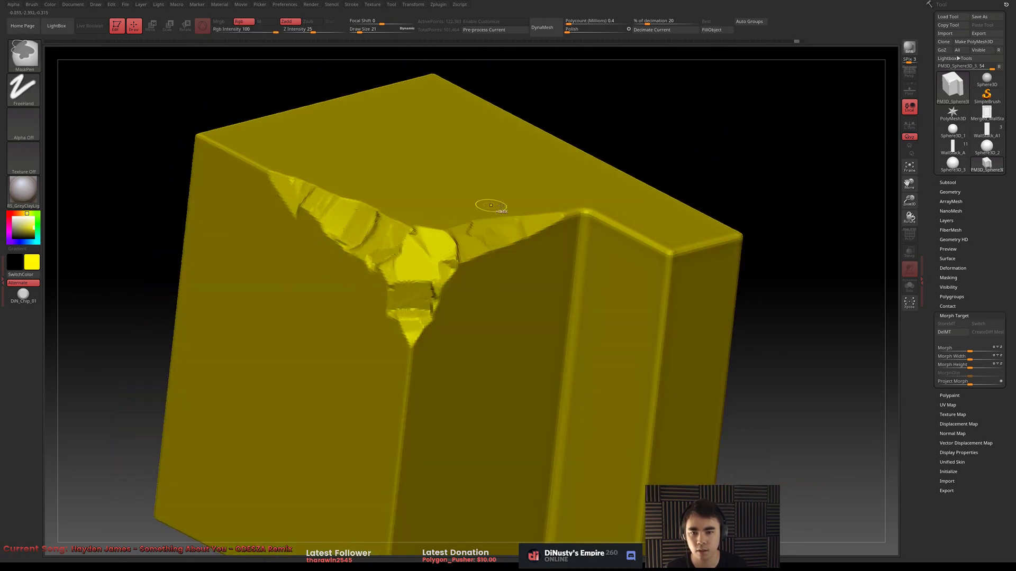
Set the Morph brush draw size to 41, adjust its focal shift, and undo the trial strokes on the chipped corner
key("space")
left_click_drag(408, 202, 412, 202)
left_click(418, 210)
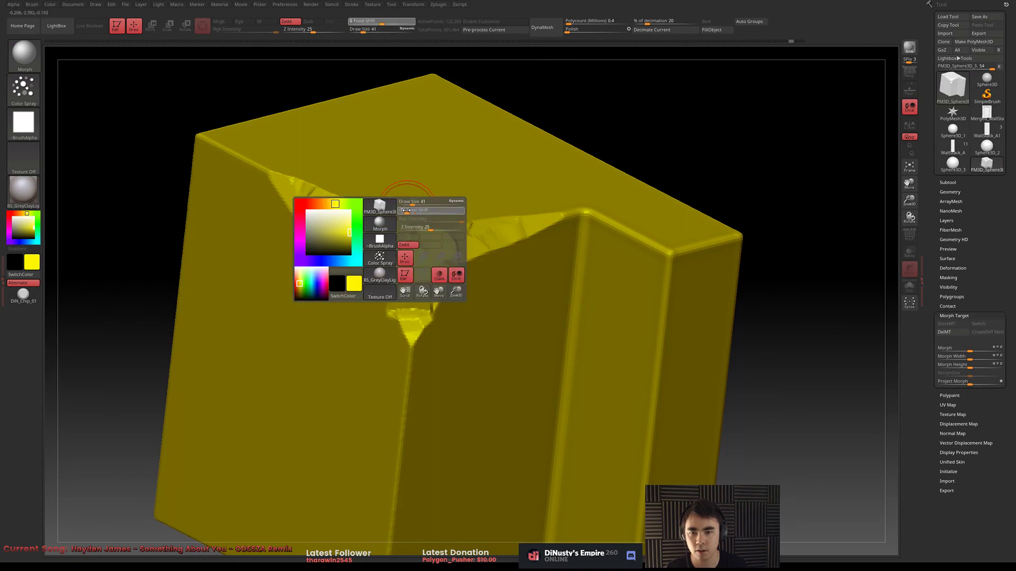
key("ctrl")
key("space")
left_click_drag(459, 215, 469, 218)
mouse_move(330, 207)
left_mouse_down()
mouse_move(442, 246)
mouse_move(580, 218)
mouse_move(438, 229)
mouse_move(466, 236)
mouse_move(331, 204)
left_mouse_up()
key("ctrl+z")
key("space")
key("ctrl+z")
key("ctrl+z")
Set the Morph brush to draw size 56 and focal shift -76, undoing the test strokes across the upper chipped edges
key("space")
left_click_drag(511, 226, 480, 227)
mouse_move(334, 193)
left_mouse_down()
mouse_move(431, 231)
mouse_move(456, 218)
left_mouse_up()
key("ctrl+z")
key("space")
mouse_move(344, 183)
left_mouse_down()
mouse_move(423, 195)
mouse_move(439, 235)
left_mouse_up()
left_click_drag(550, 220, 471, 241)
key("ctrl+z")
key("ctrl+z")
Try Morph strokes along both upper chipped edges and down the vertical corner, and undo them
left_click_drag(529, 211, 485, 223)
mouse_move(349, 188)
left_mouse_down()
mouse_move(394, 214)
mouse_move(429, 253)
left_mouse_up()
mouse_move(312, 172)
left_mouse_down()
mouse_move(345, 184)
mouse_move(360, 254)
mouse_move(415, 325)
left_mouse_up()
key("ctrl+z")
key("ctrl+z")
key("ctrl+z")
key("ctrl+z")
key("ctrl+z")
Brush the chipped corner from both sides with the Morph brush, partially restoring it into smaller, rougher damage
mouse_move(310, 238)
left_mouse_down()
mouse_move(365, 283)
mouse_move(389, 339)
left_mouse_up()
mouse_move(521, 265)
left_mouse_down()
mouse_move(455, 288)
mouse_move(441, 328)
left_mouse_up()
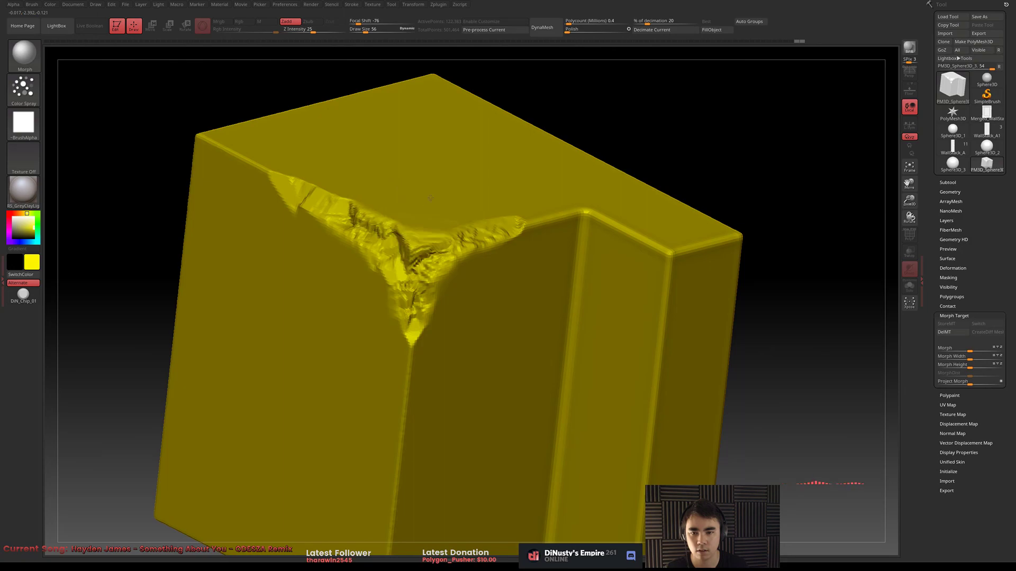
left_click_drag(680, 136, 524, 131)
left_click_drag(524, 131, 624, 238)
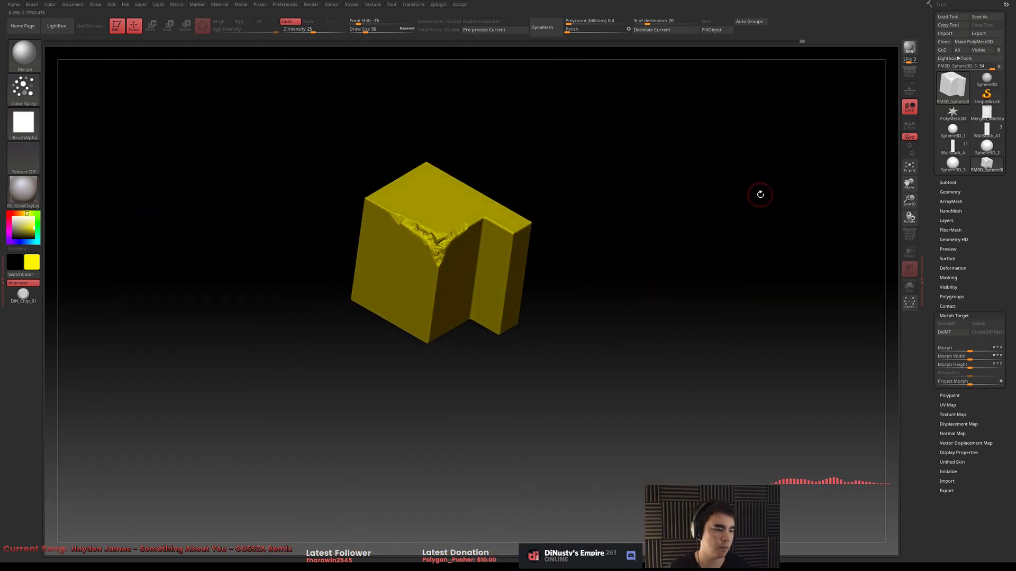